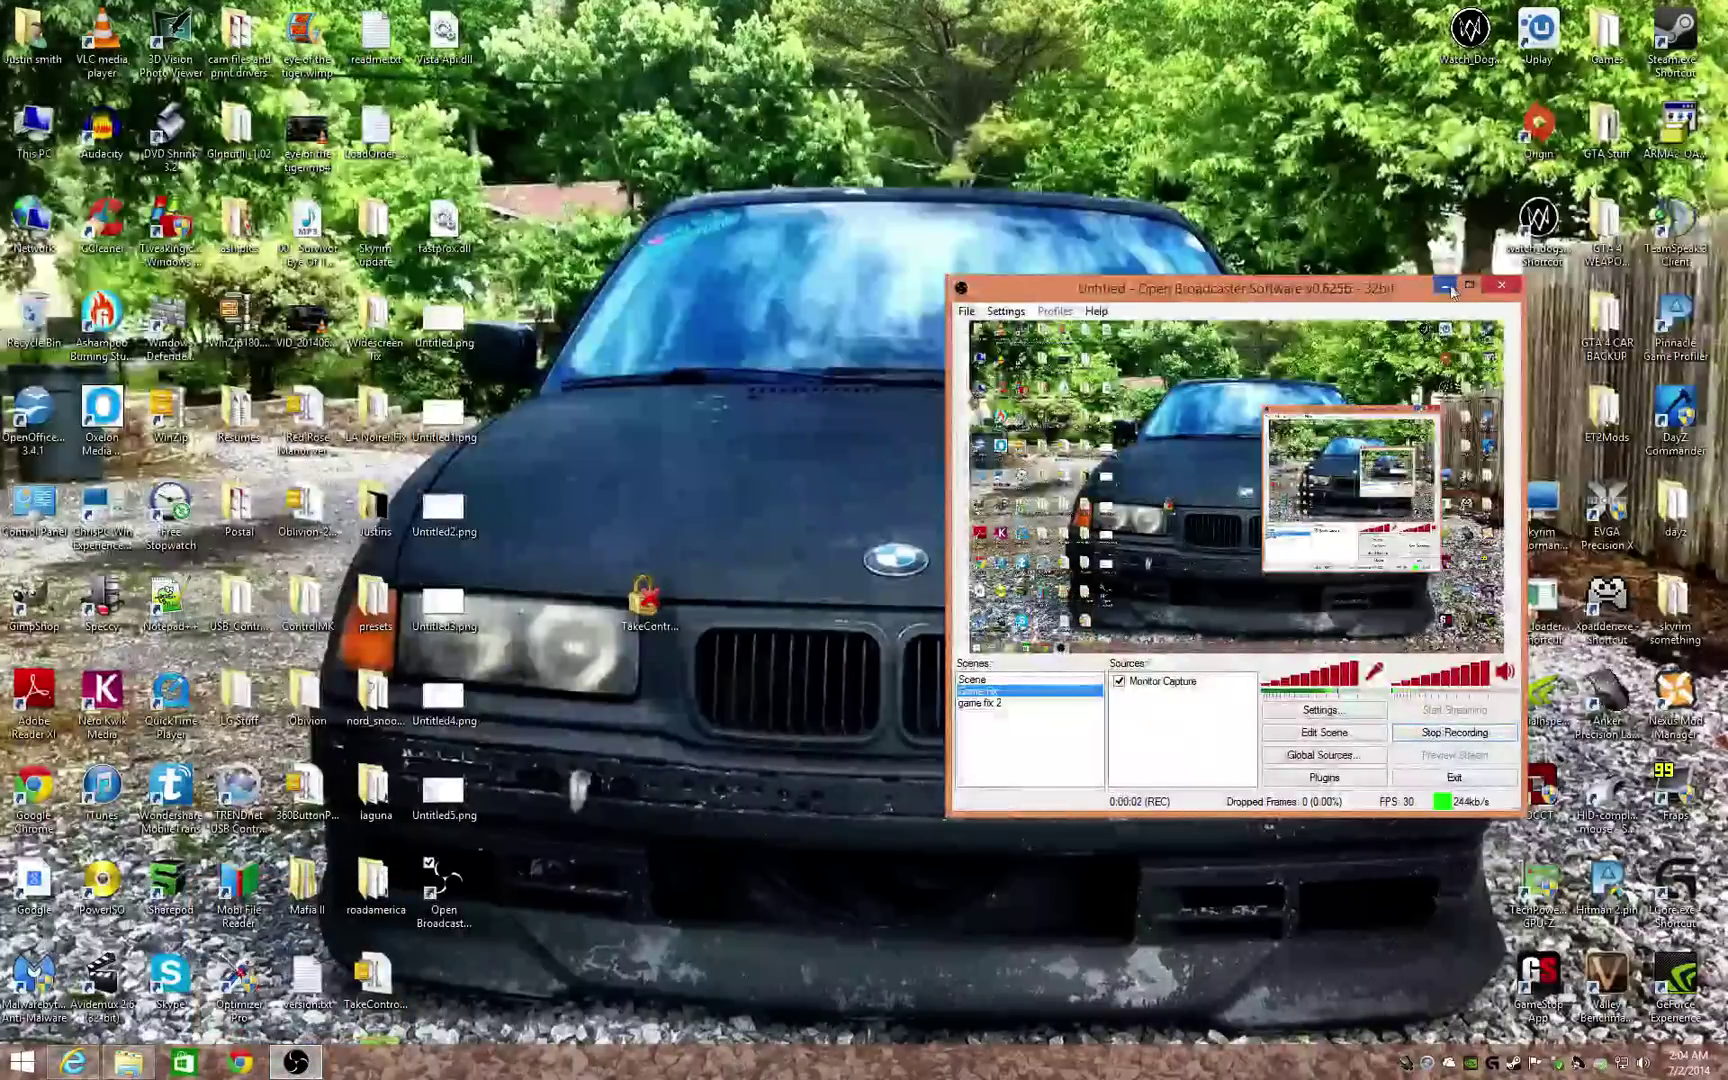
# Minimize the recorder and bring back the browser with the SHADERAPIDX9.DLL forum thread.
pyautogui.click(1445, 288)
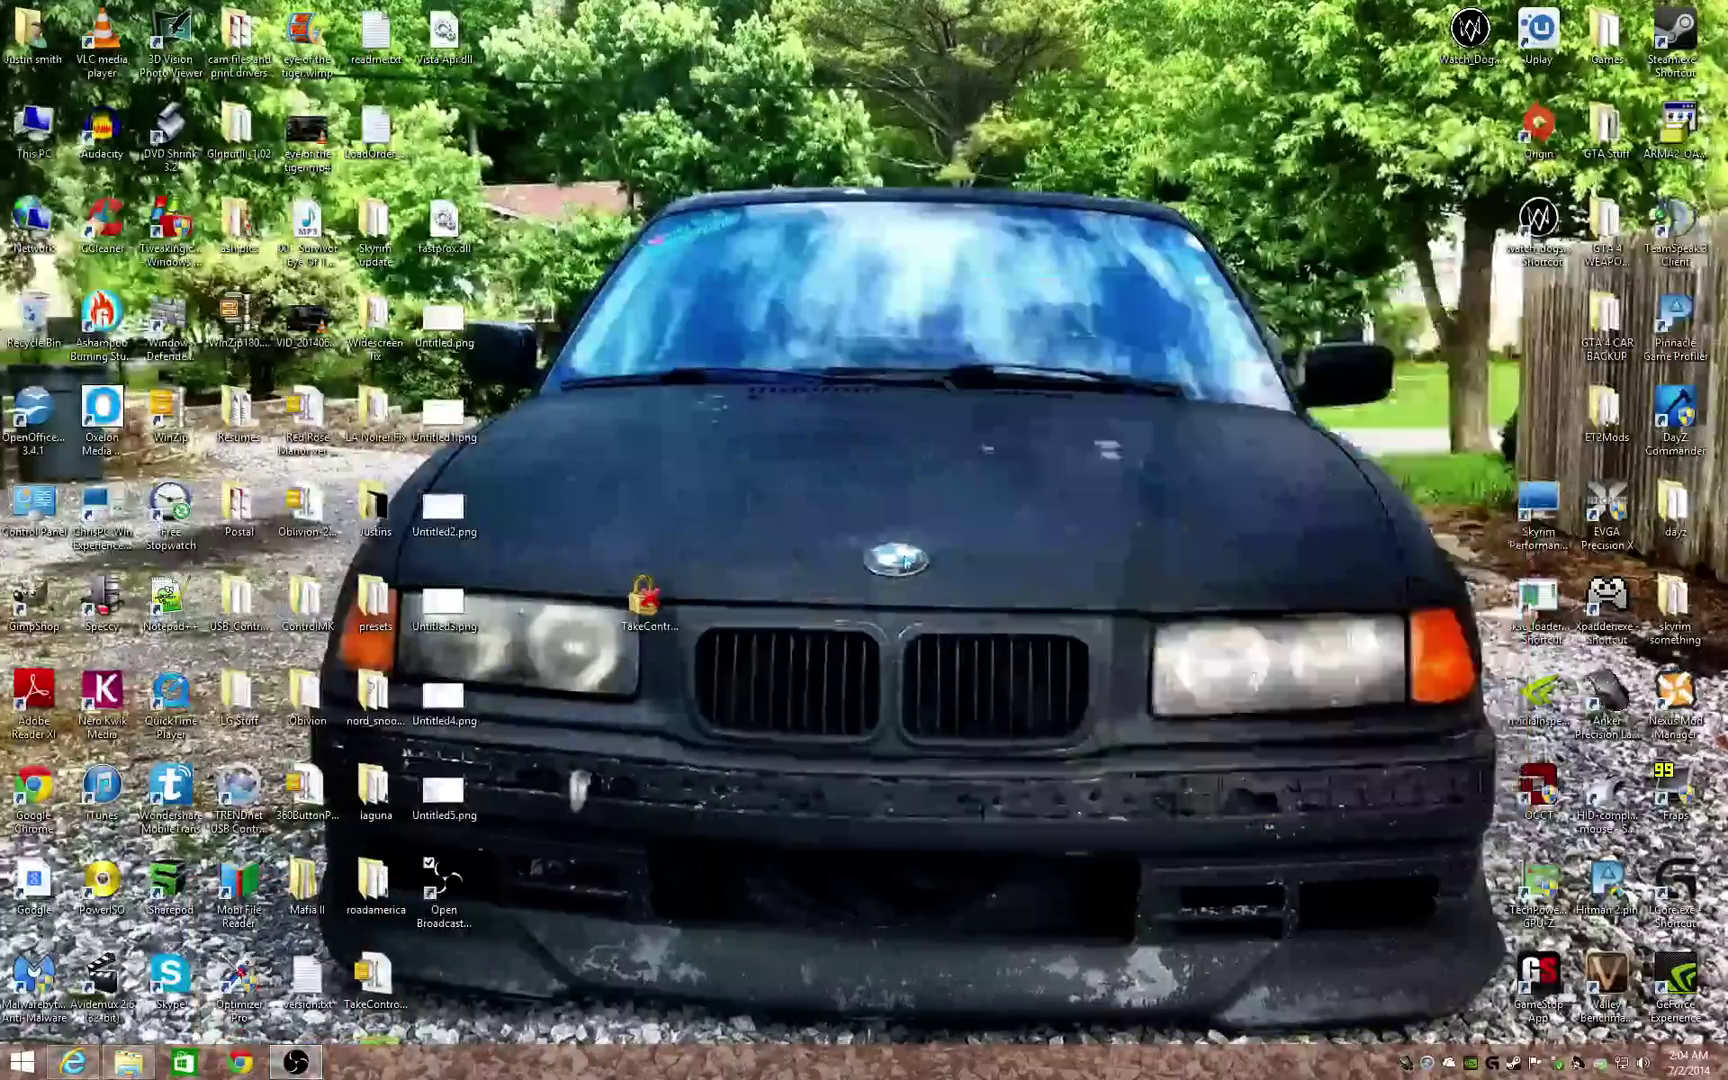
pyautogui.click(84, 1065)
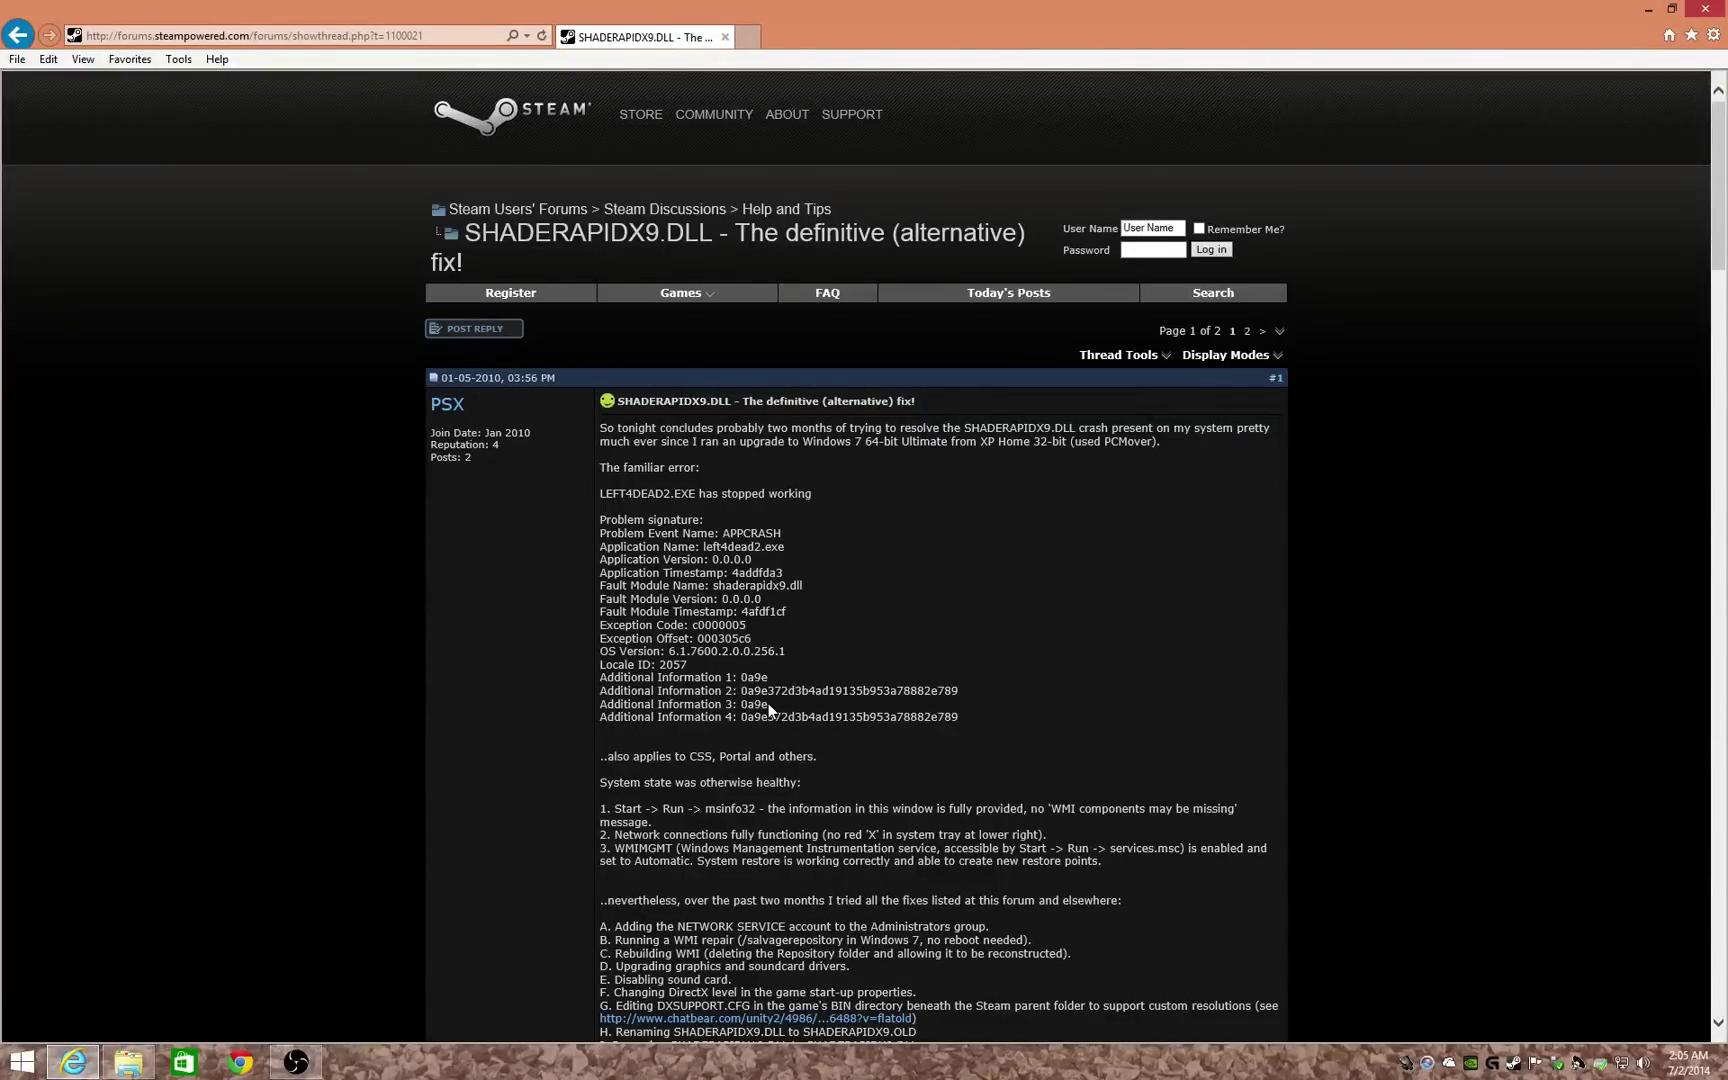
pyautogui.scroll(-5, 769, 703)
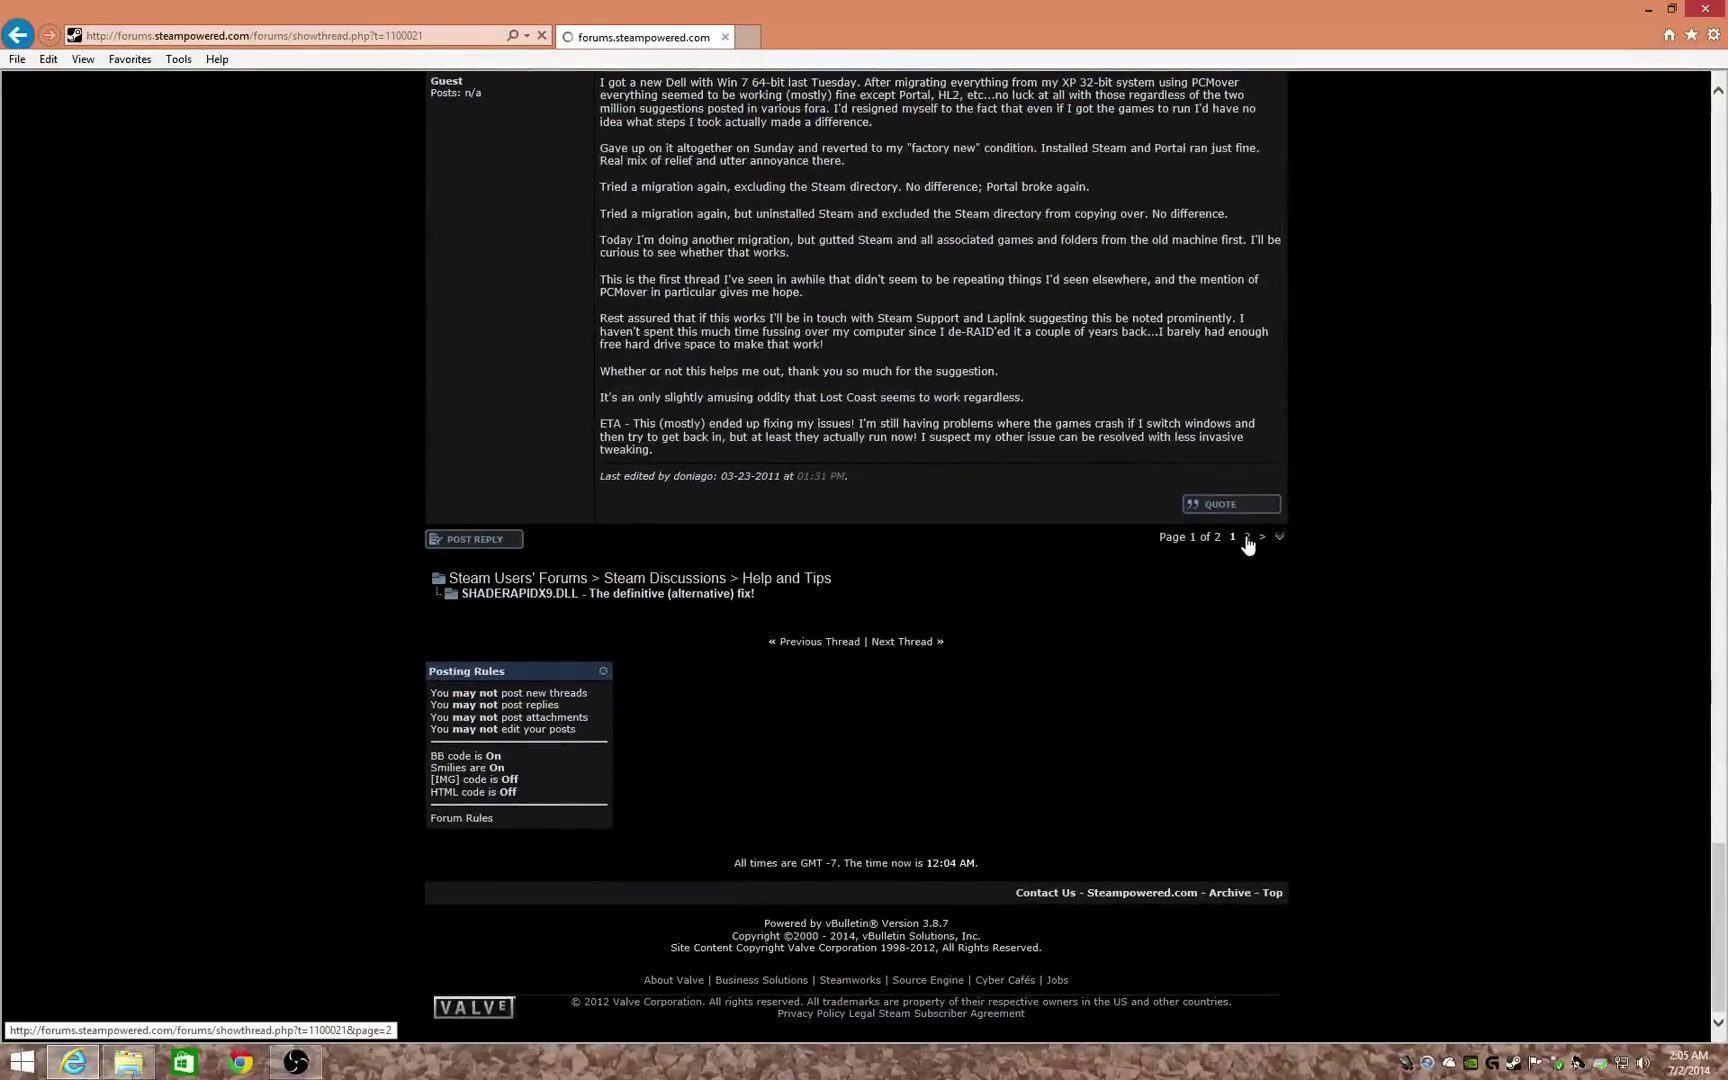
pyautogui.scroll(-3, 1135, 548)
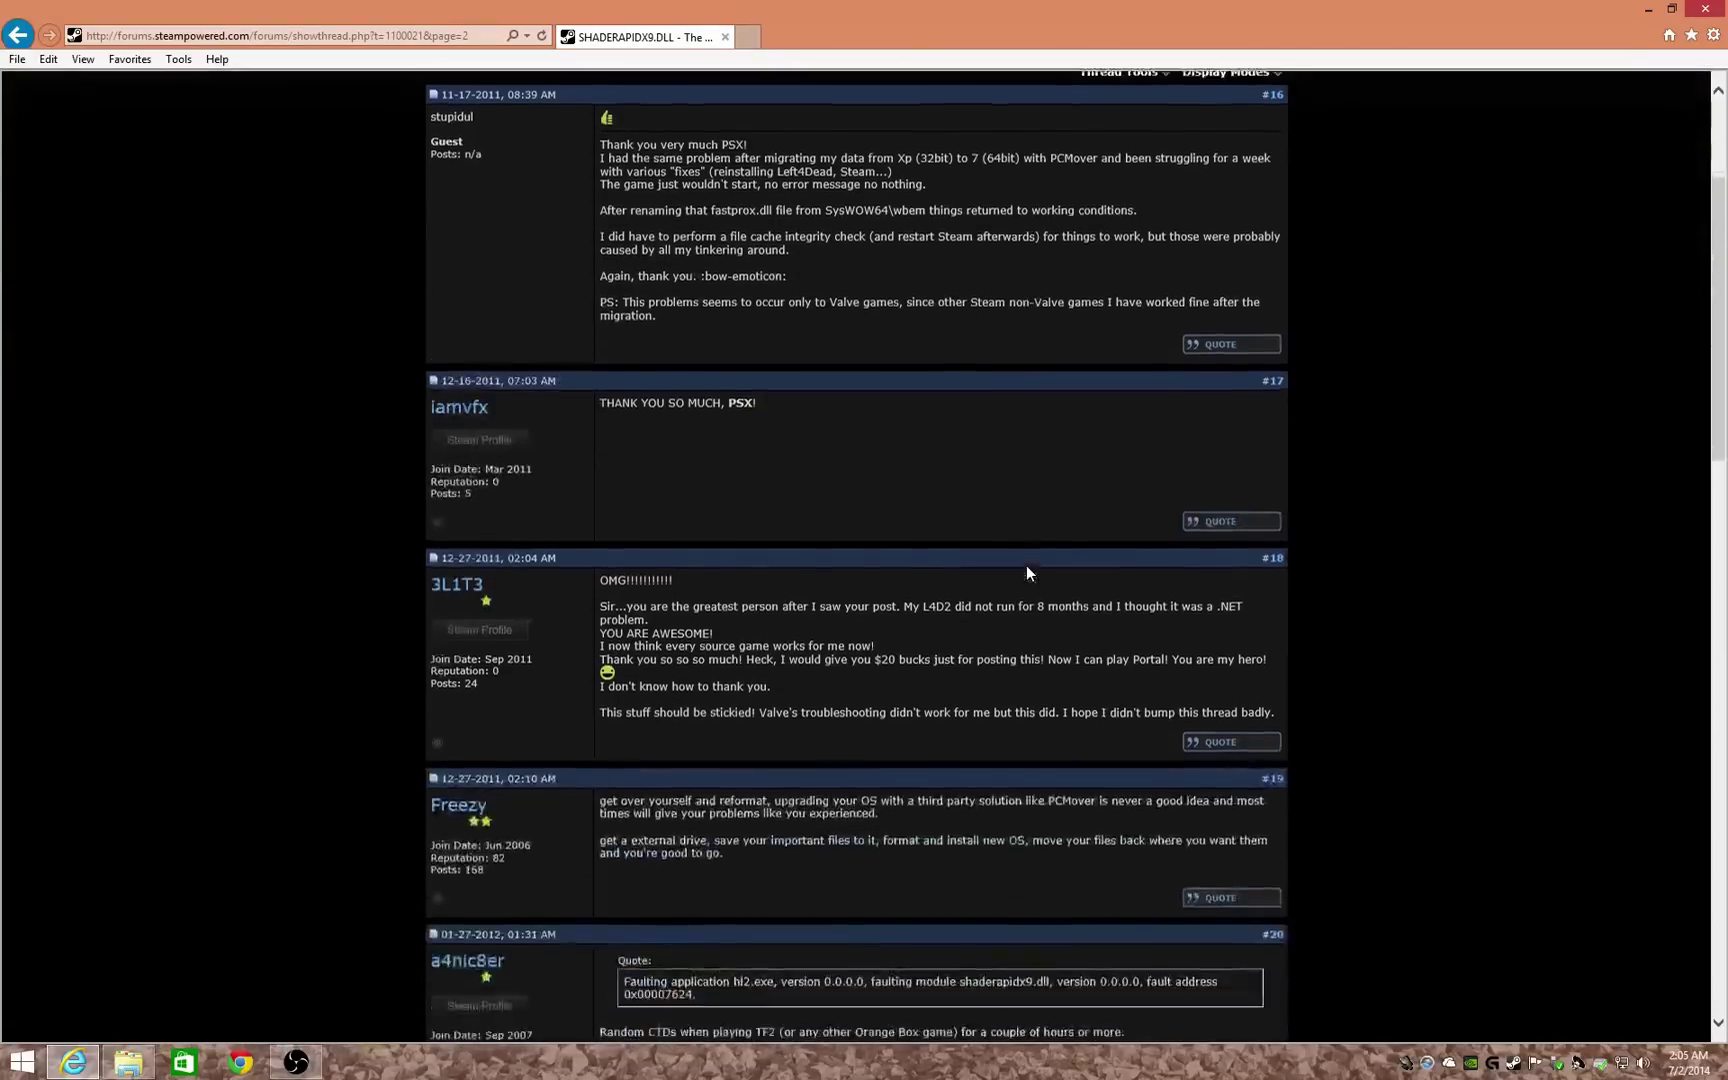
pyautogui.scroll(-4, 1026, 566)
pyautogui.scroll(-2, 930, 464)
pyautogui.scroll(-2, 897, 453)
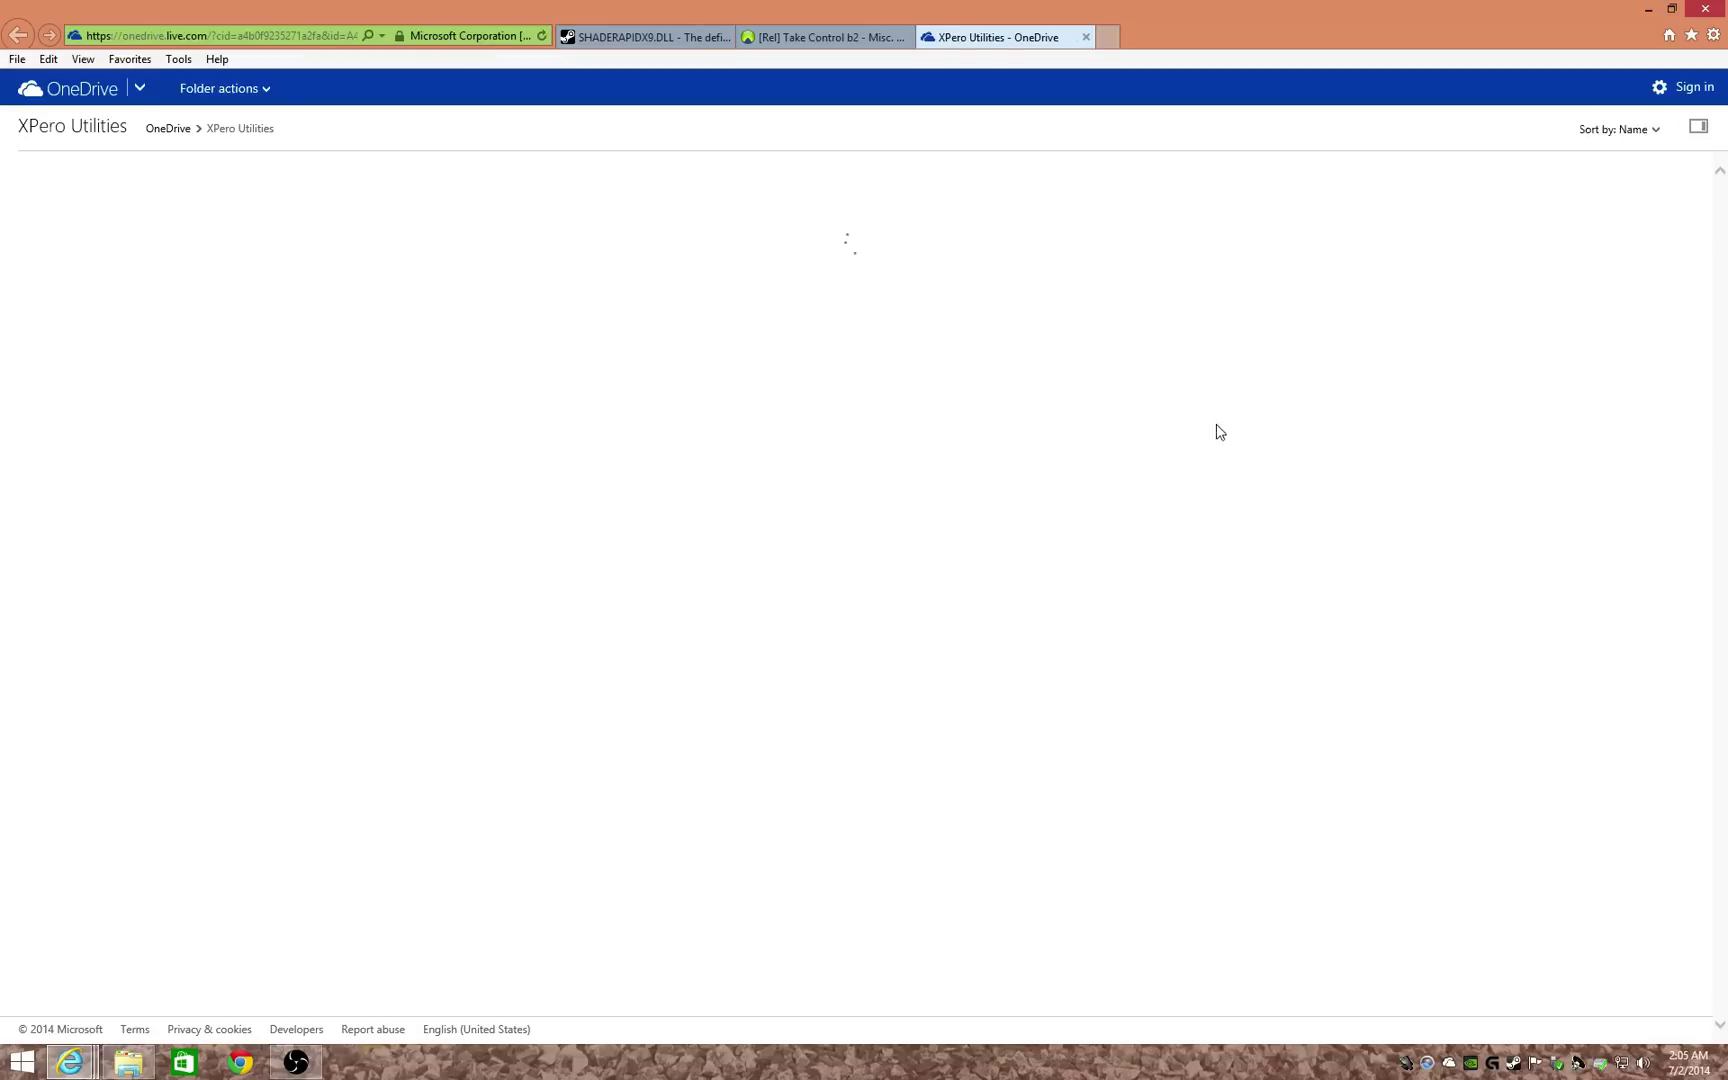
# Download TakeControlb2.zip into E:\Downloads, replacing the existing copy, and open it in WinZip.
pyautogui.click(1076, 263)
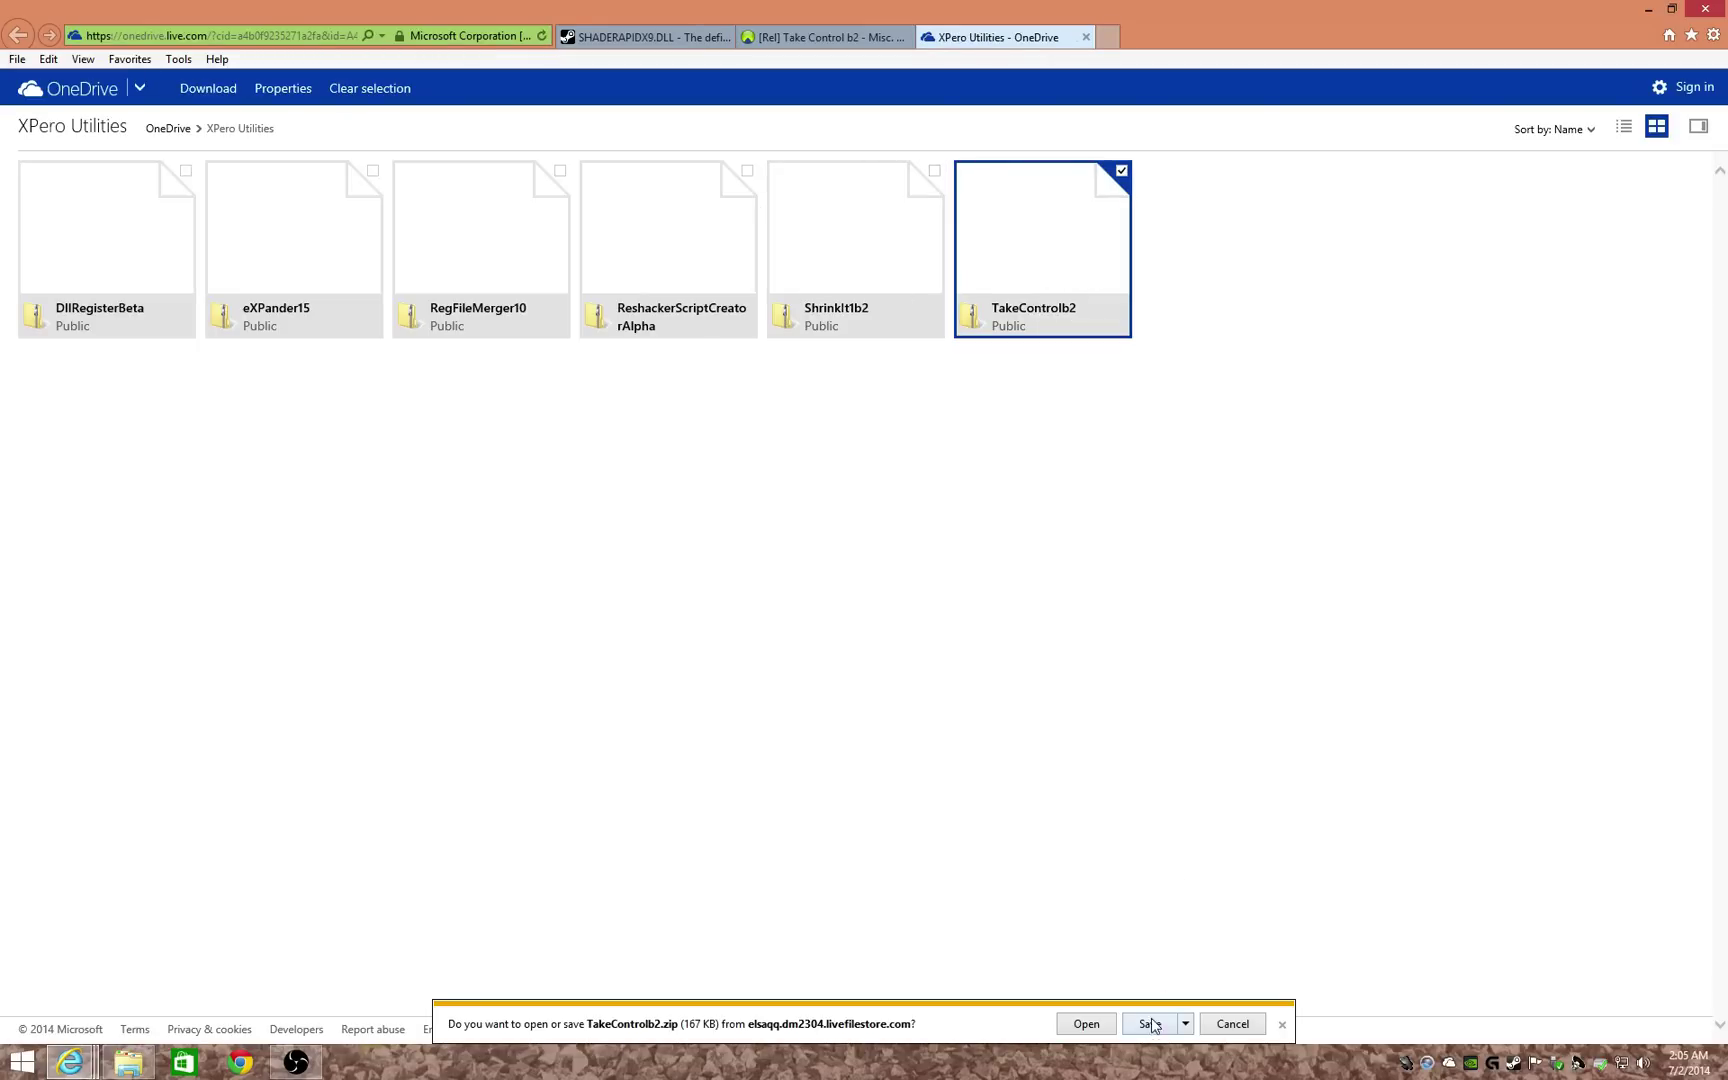
pyautogui.click(1186, 1024)
pyautogui.click(1235, 1001)
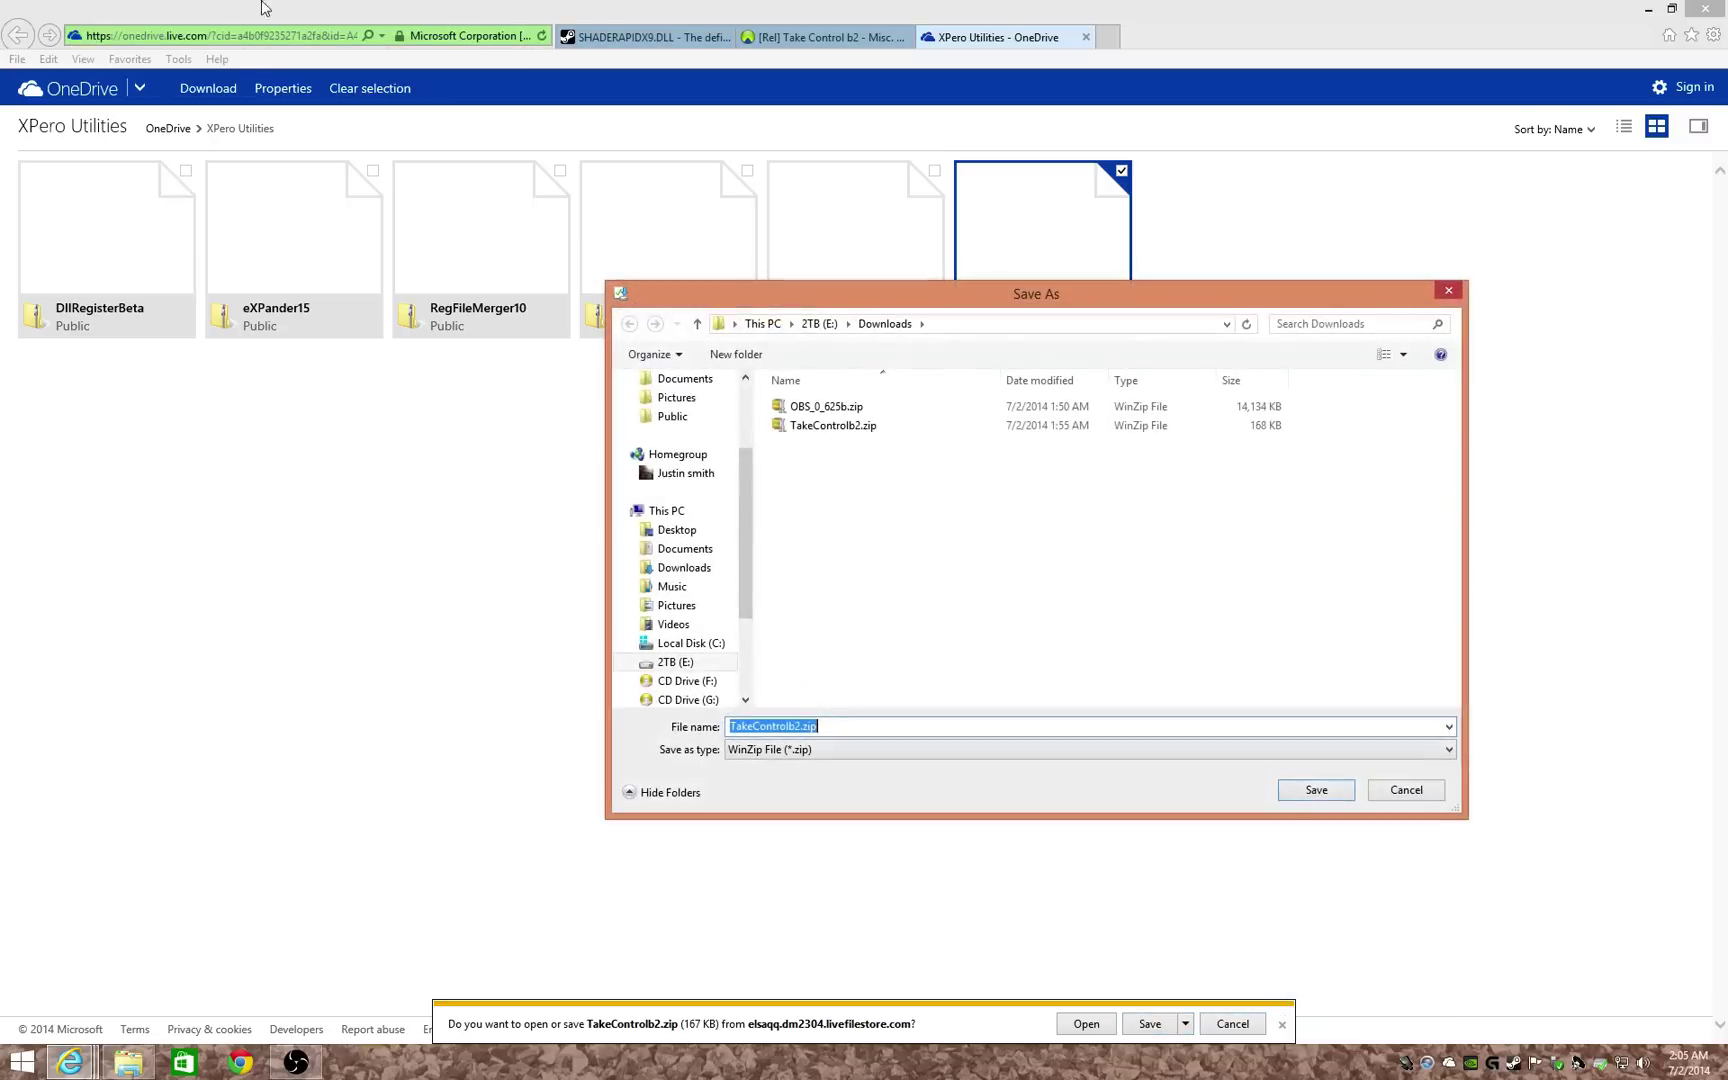
pyautogui.click(1309, 791)
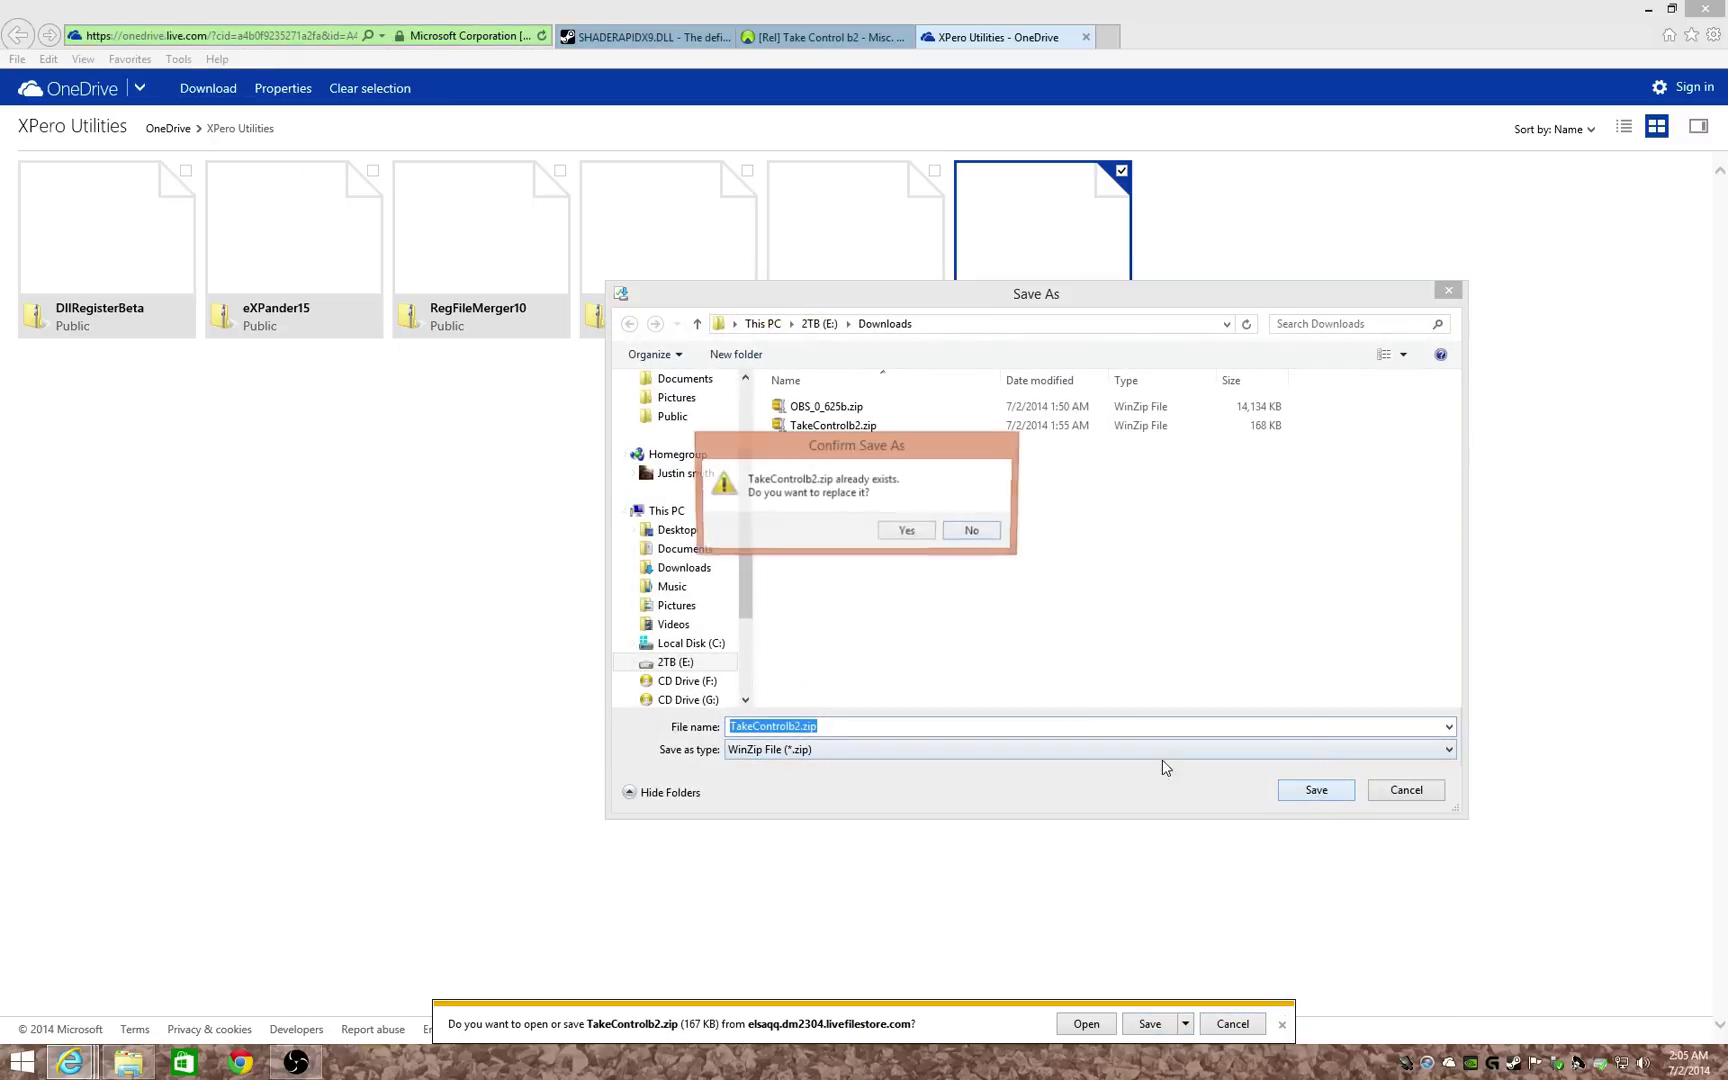
pyautogui.click(916, 539)
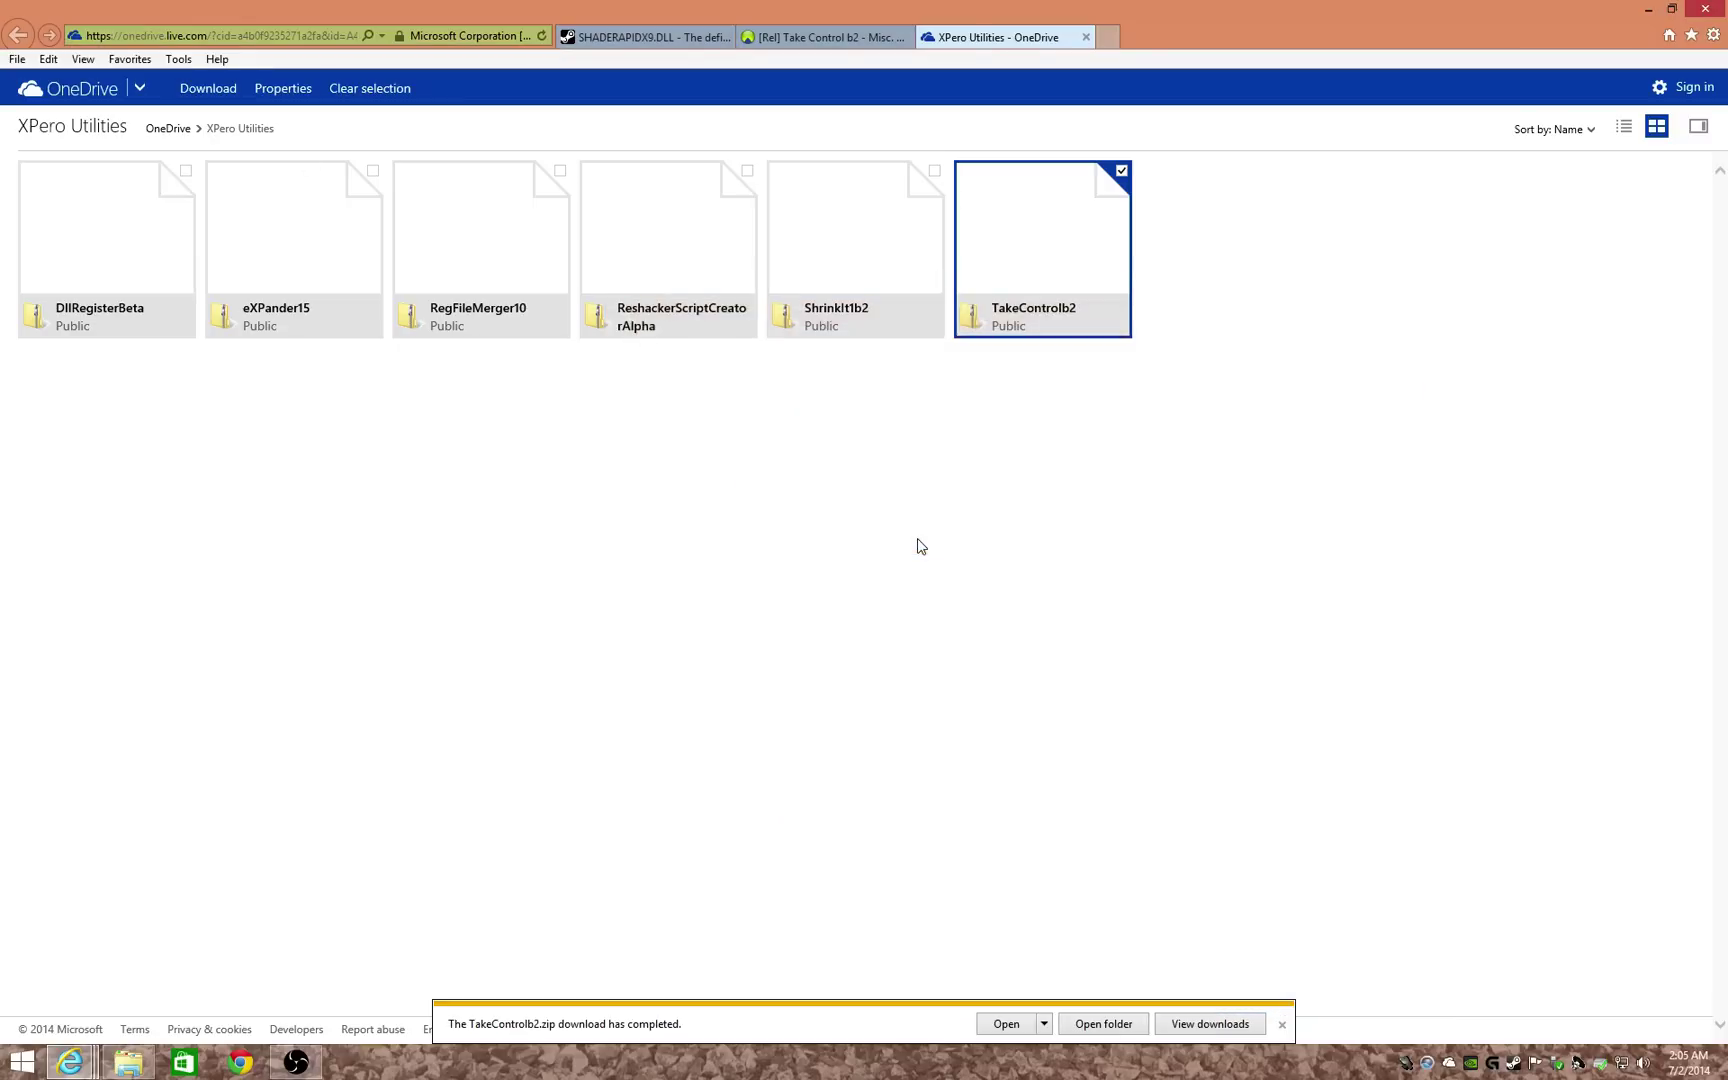
pyautogui.click(1005, 1023)
# Dismiss the trial notice and unzip the Take Control files to the Desktop, answering the Vista Api.dll overwrite prompt.
pyautogui.click(986, 515)
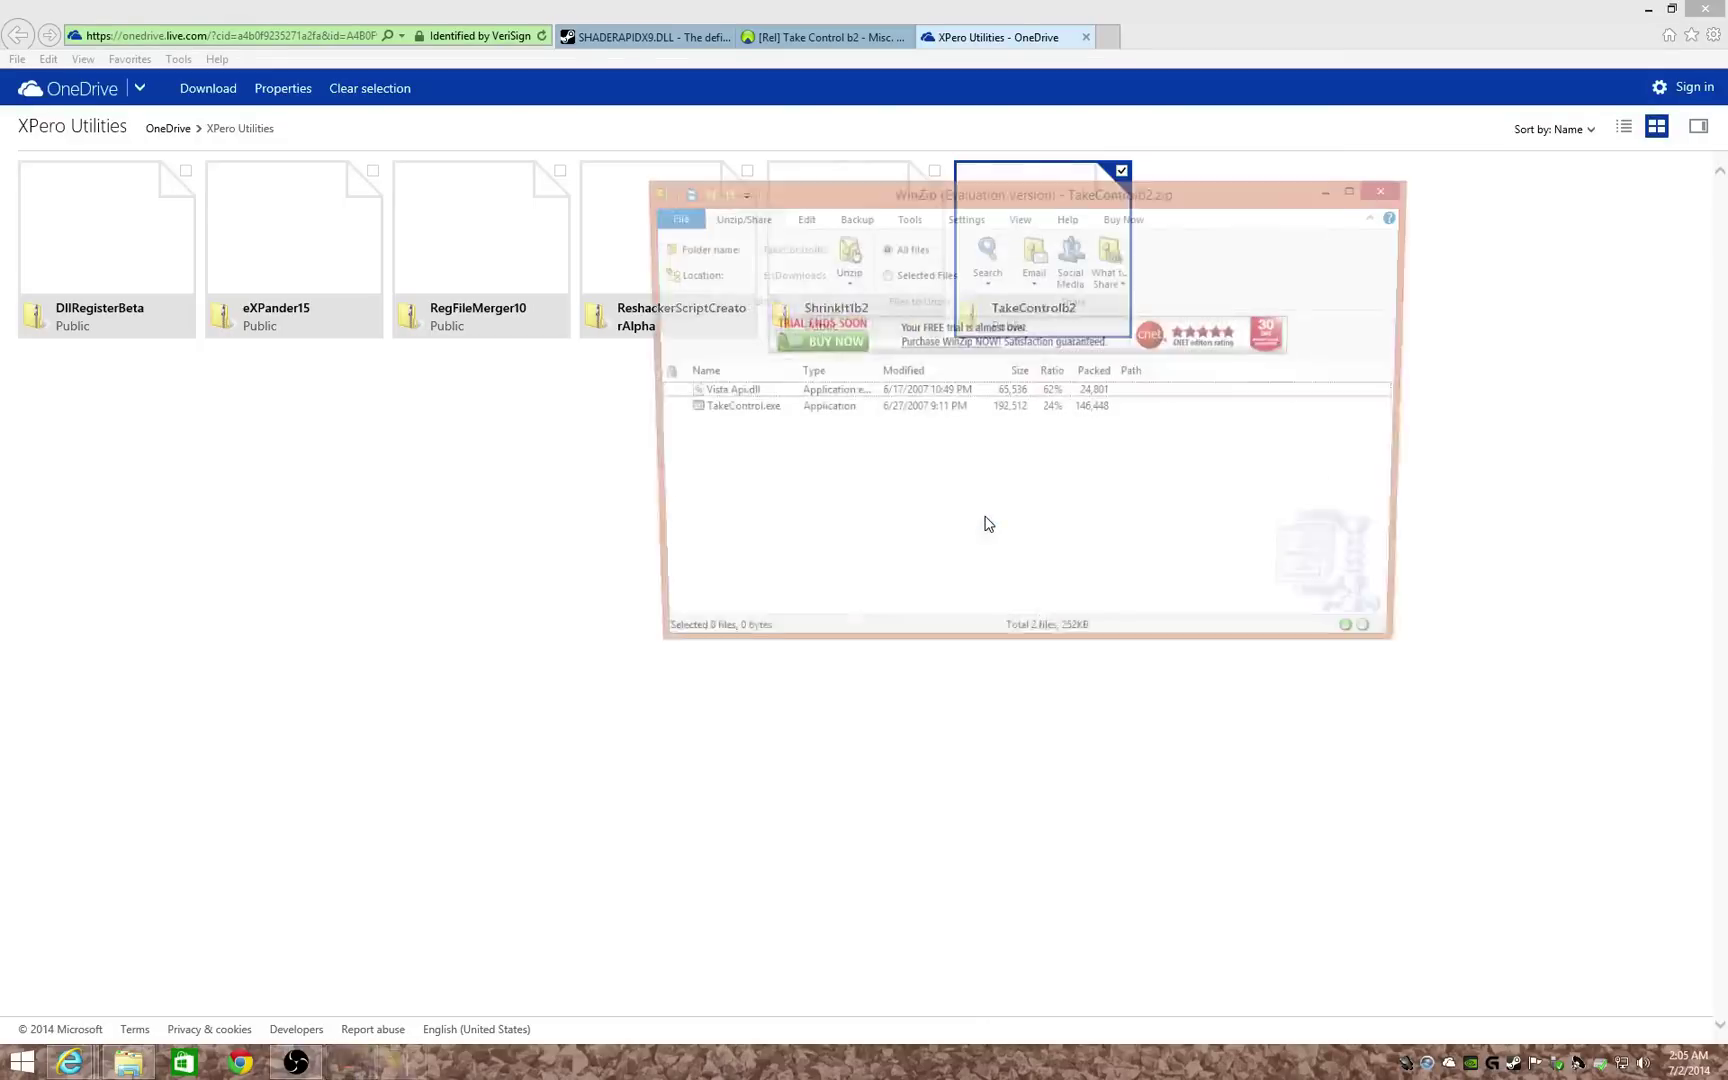
pyautogui.click(843, 276)
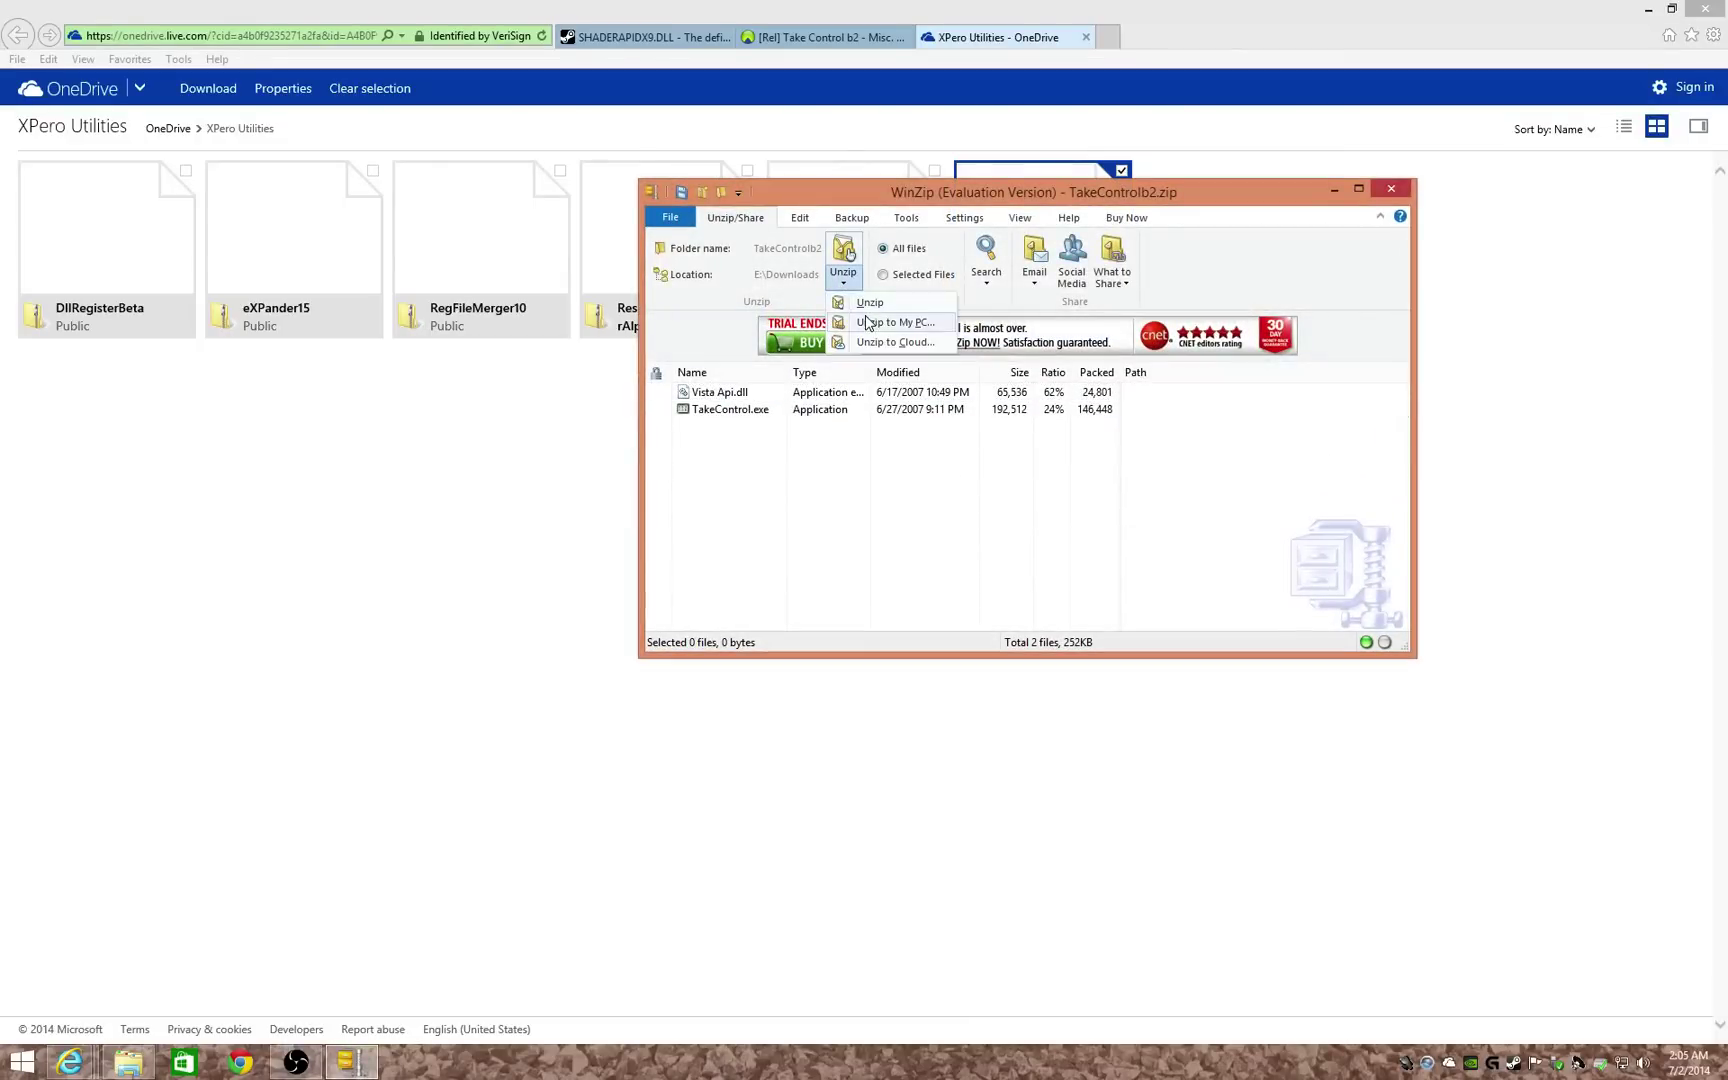
pyautogui.click(891, 321)
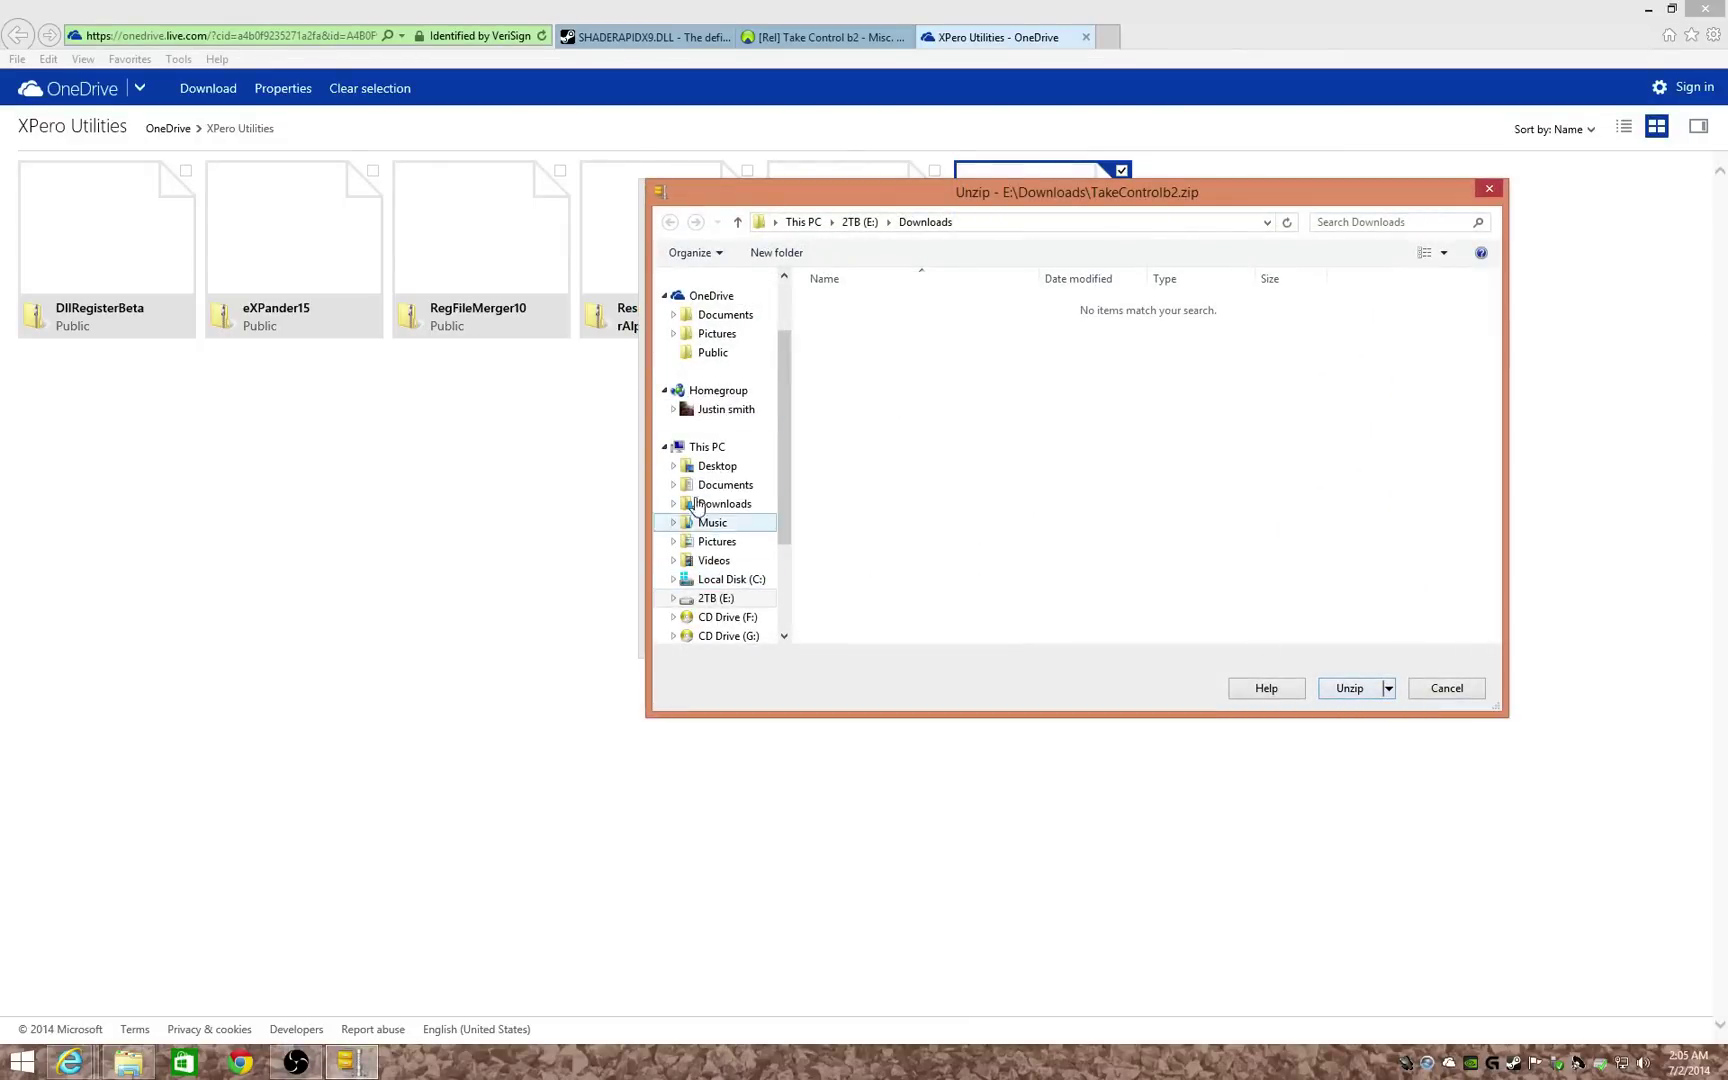
pyautogui.click(754, 467)
pyautogui.click(1349, 687)
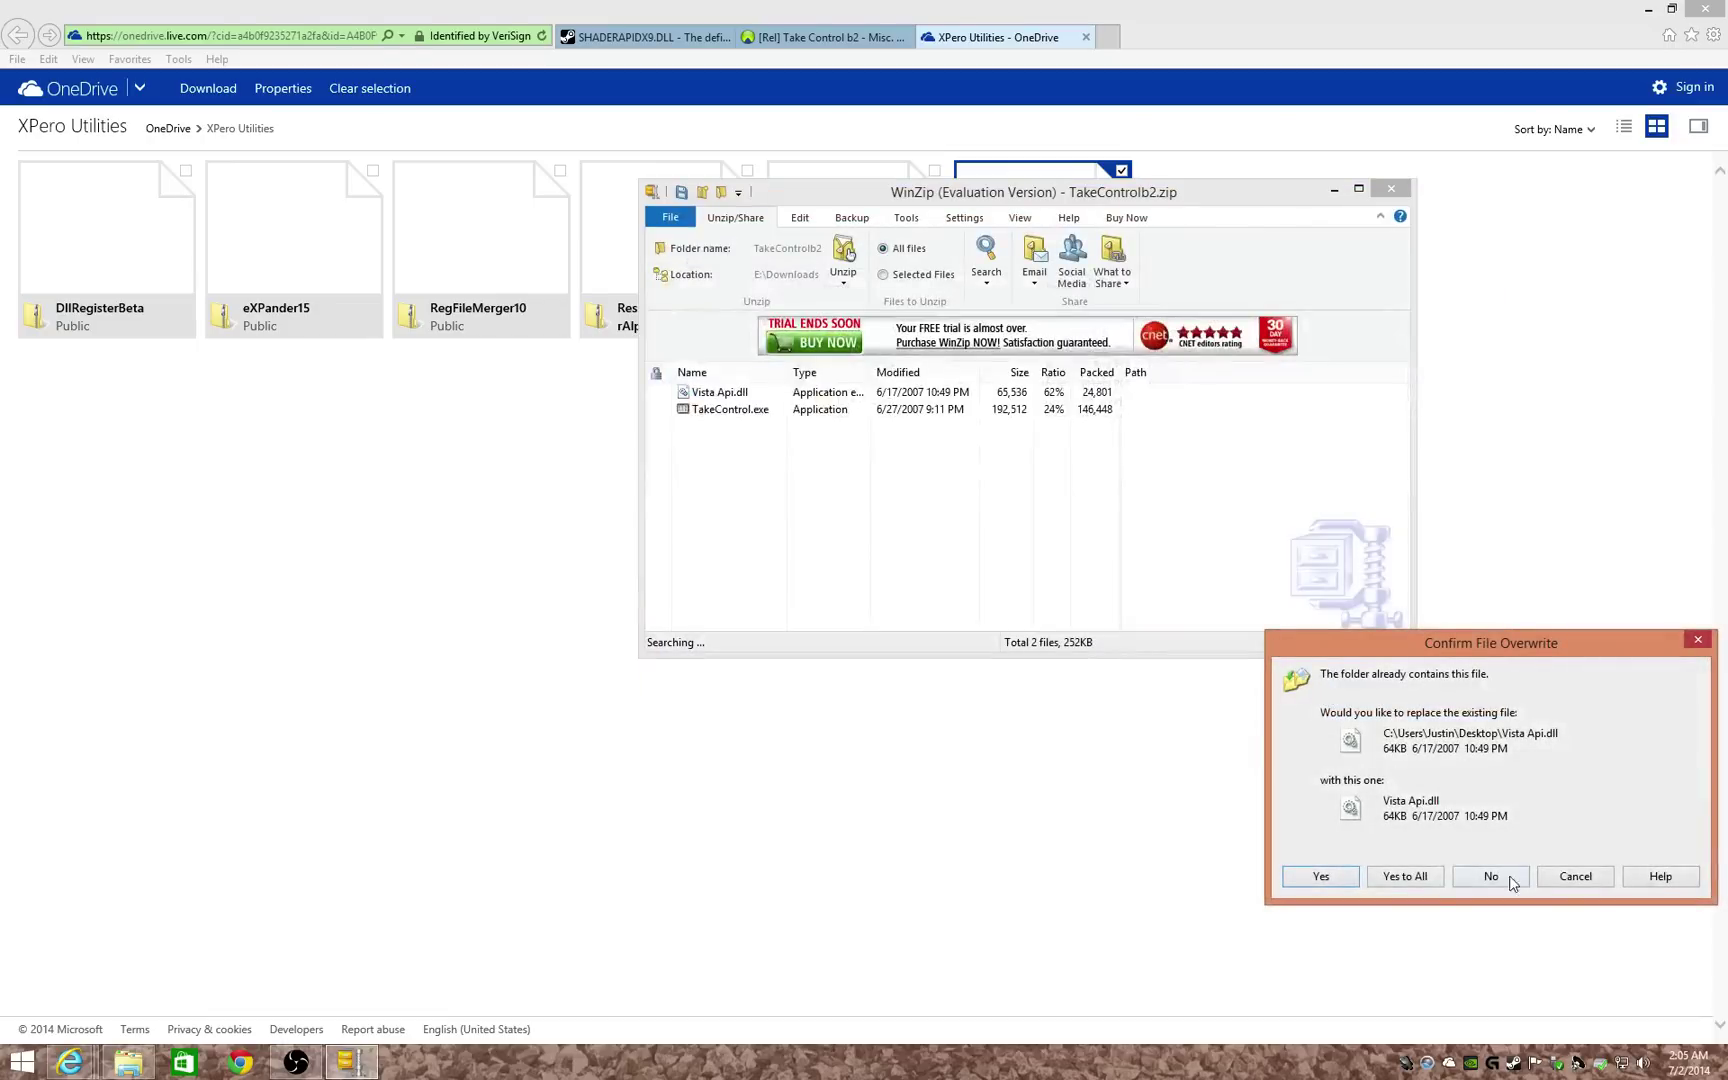
pyautogui.click(1424, 889)
# Close the Desktop folder window and the WinZip archive window.
pyautogui.click(1701, 16)
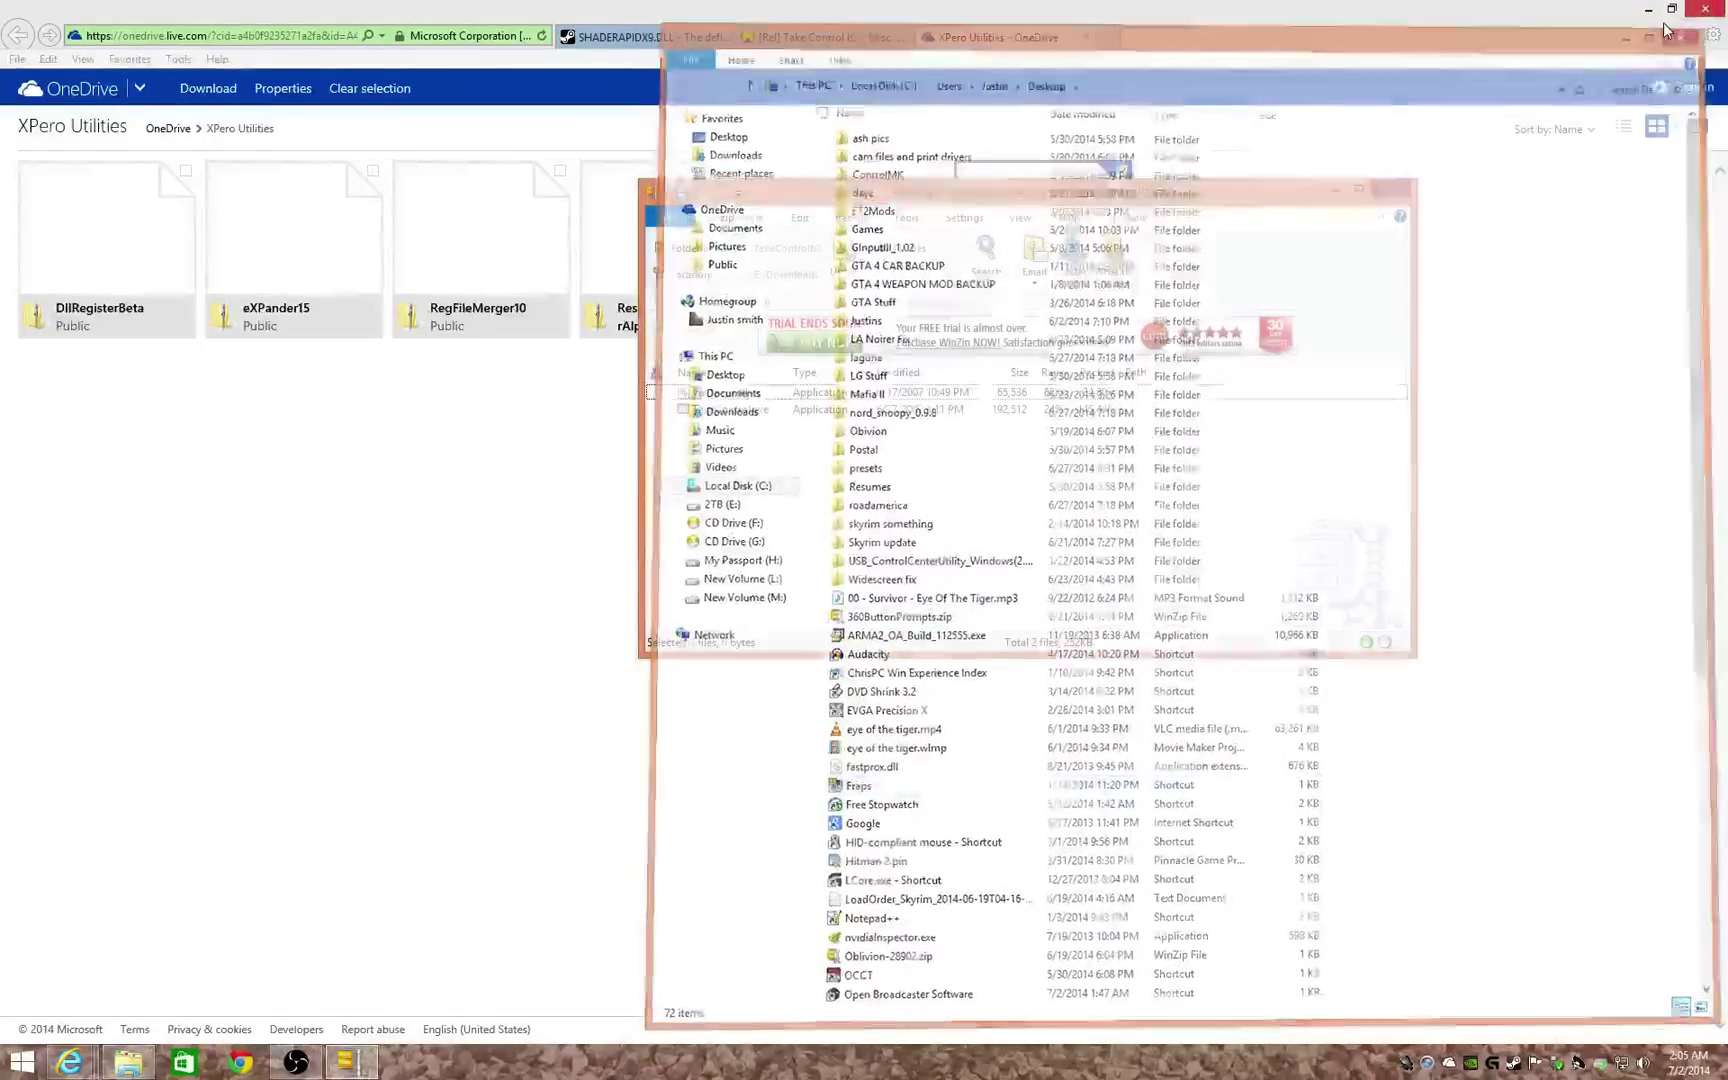
pyautogui.click(1392, 194)
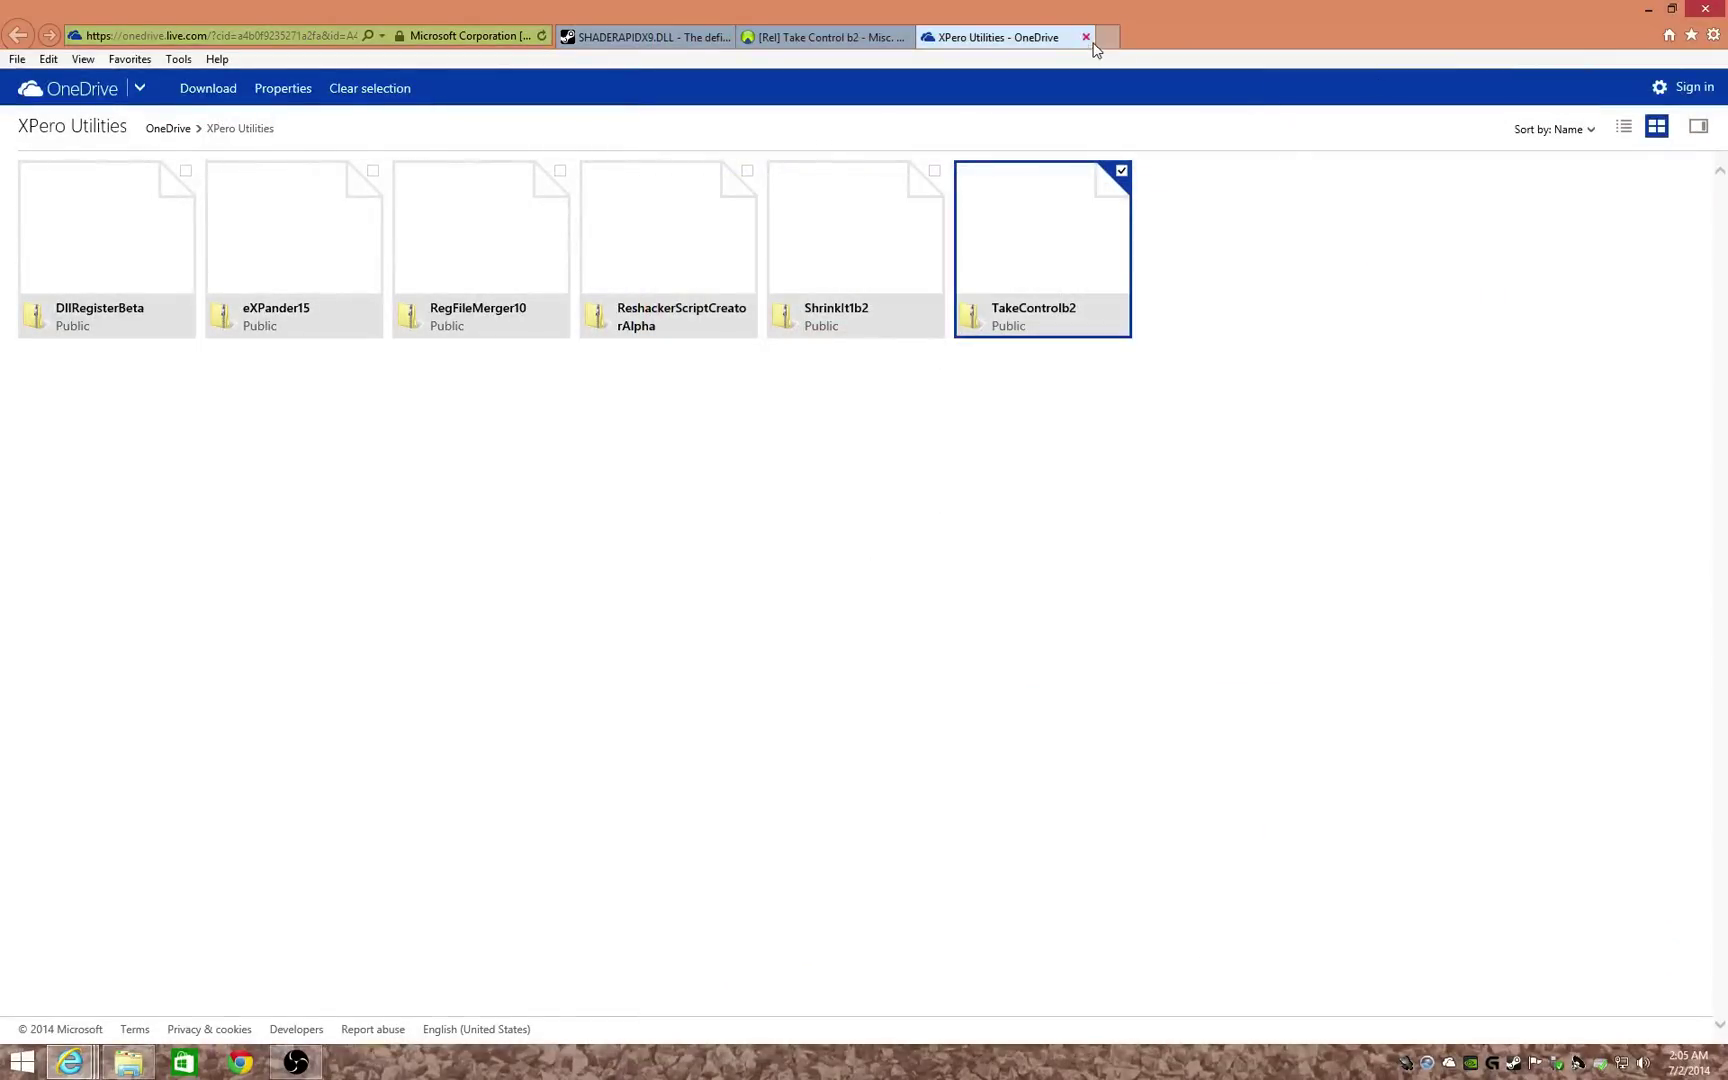
# Leave only the forum tab, highlight the first post's three FASTPROX.DLL fix steps, and minimize the browser.
pyautogui.click(1087, 39)
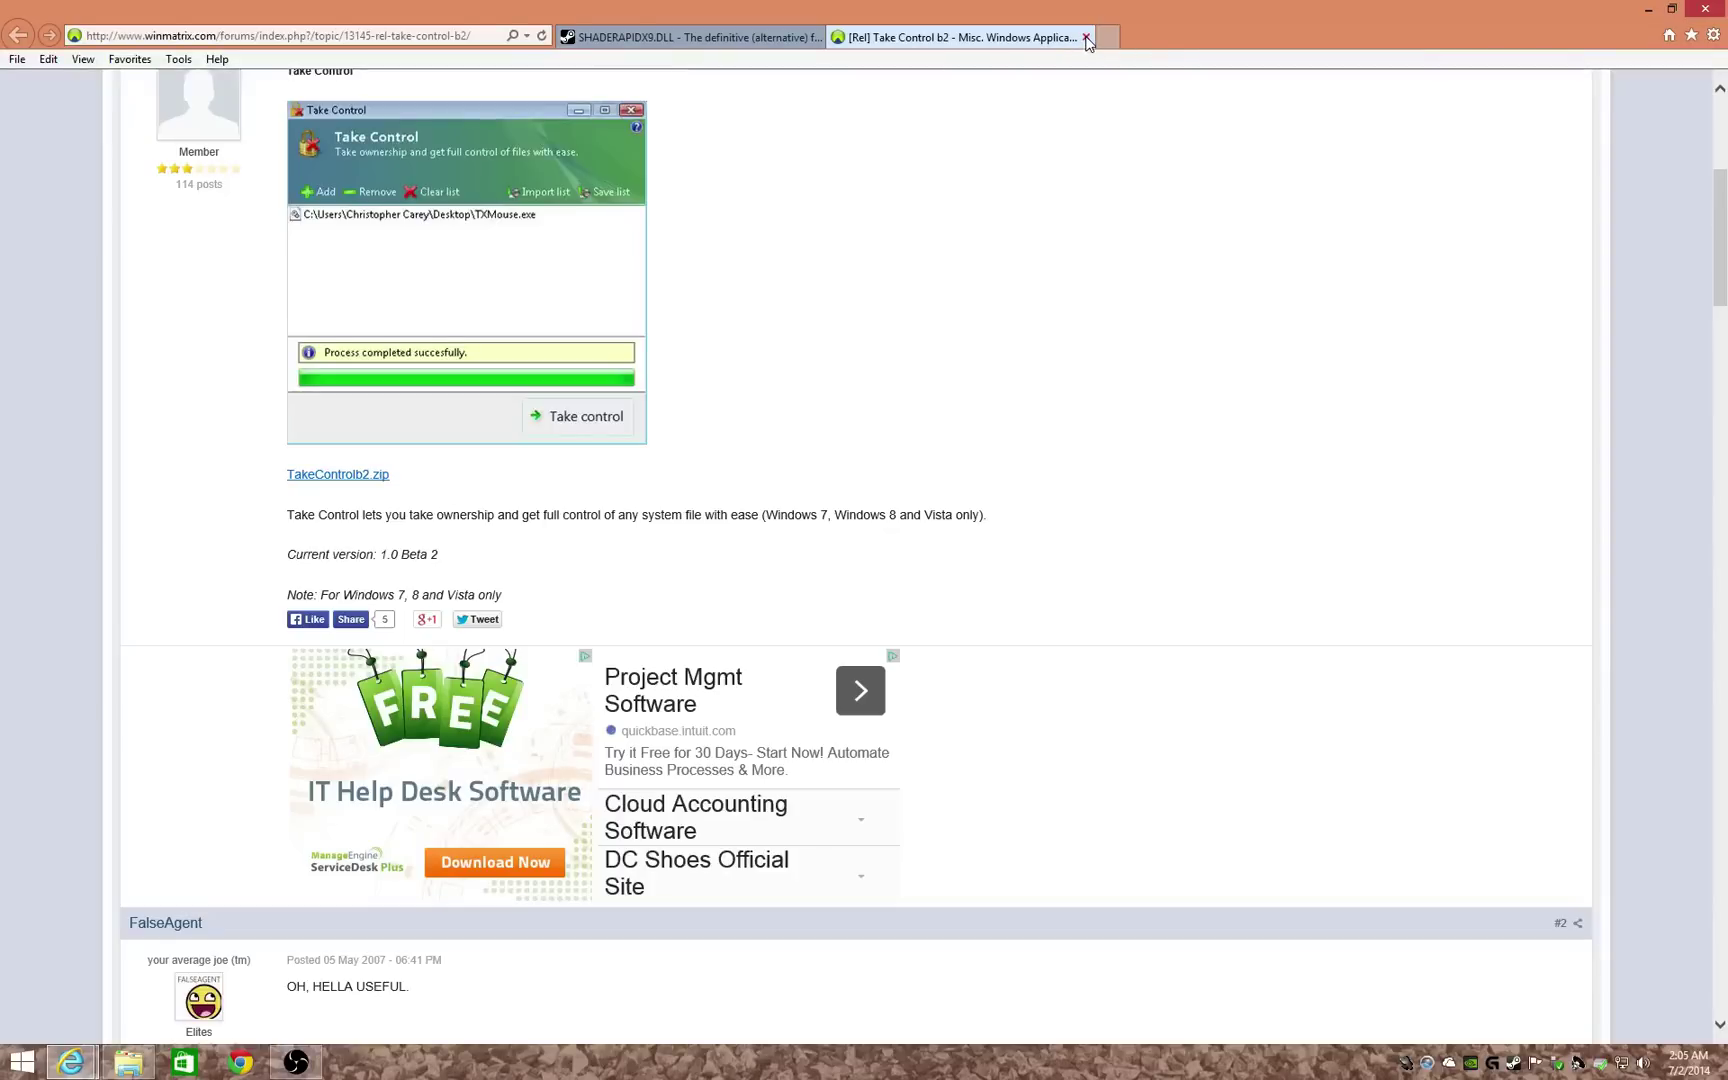
pyautogui.click(1087, 37)
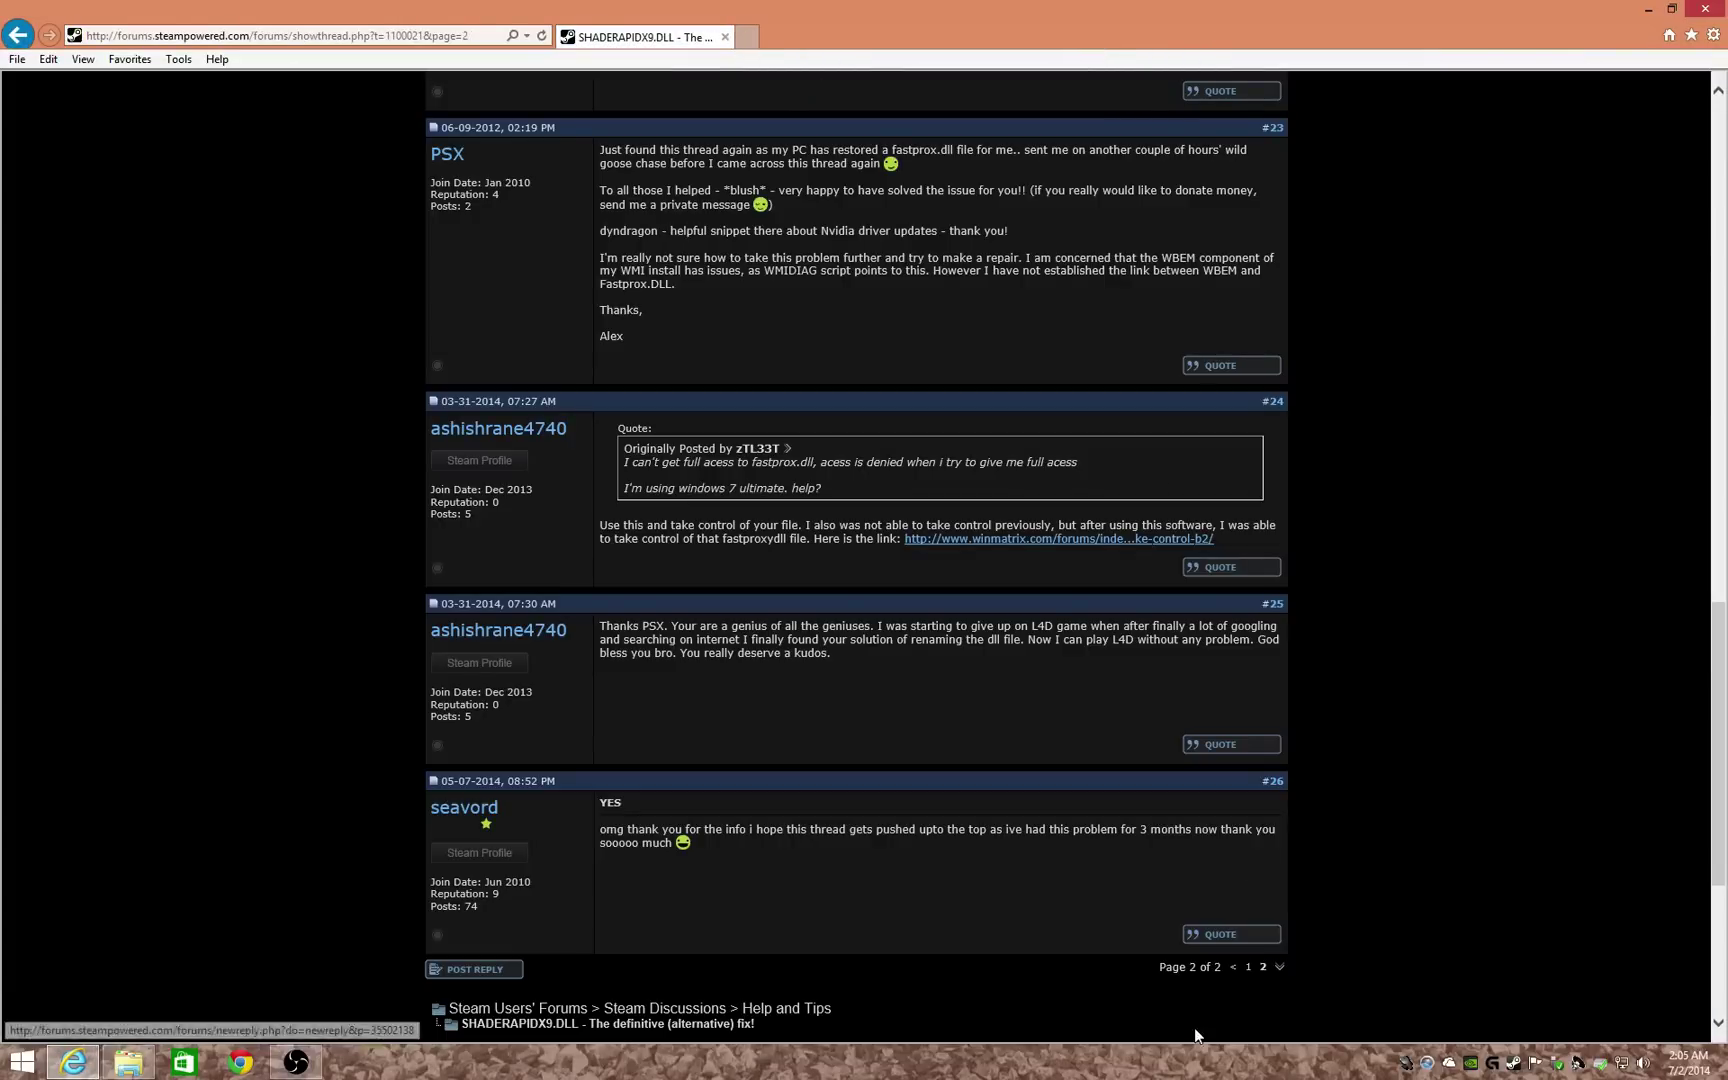
pyautogui.click(1249, 968)
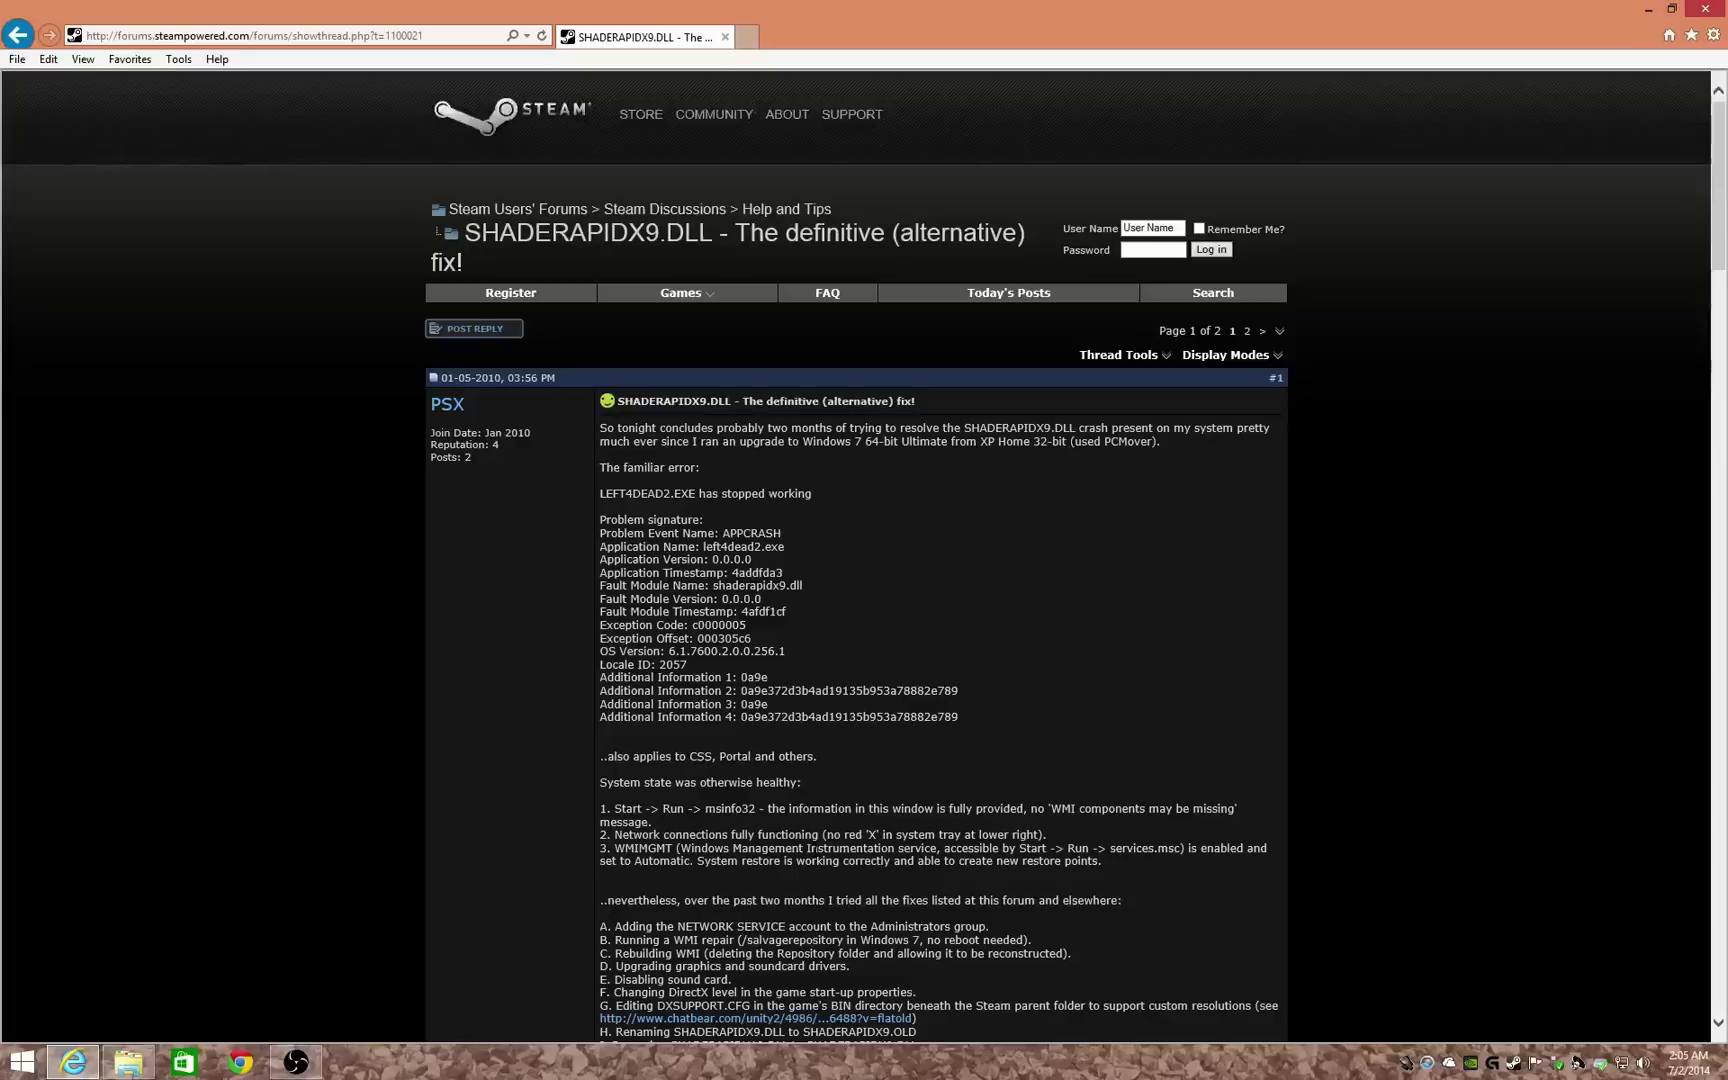
pyautogui.scroll(-5, 814, 846)
pyautogui.scroll(1, 814, 847)
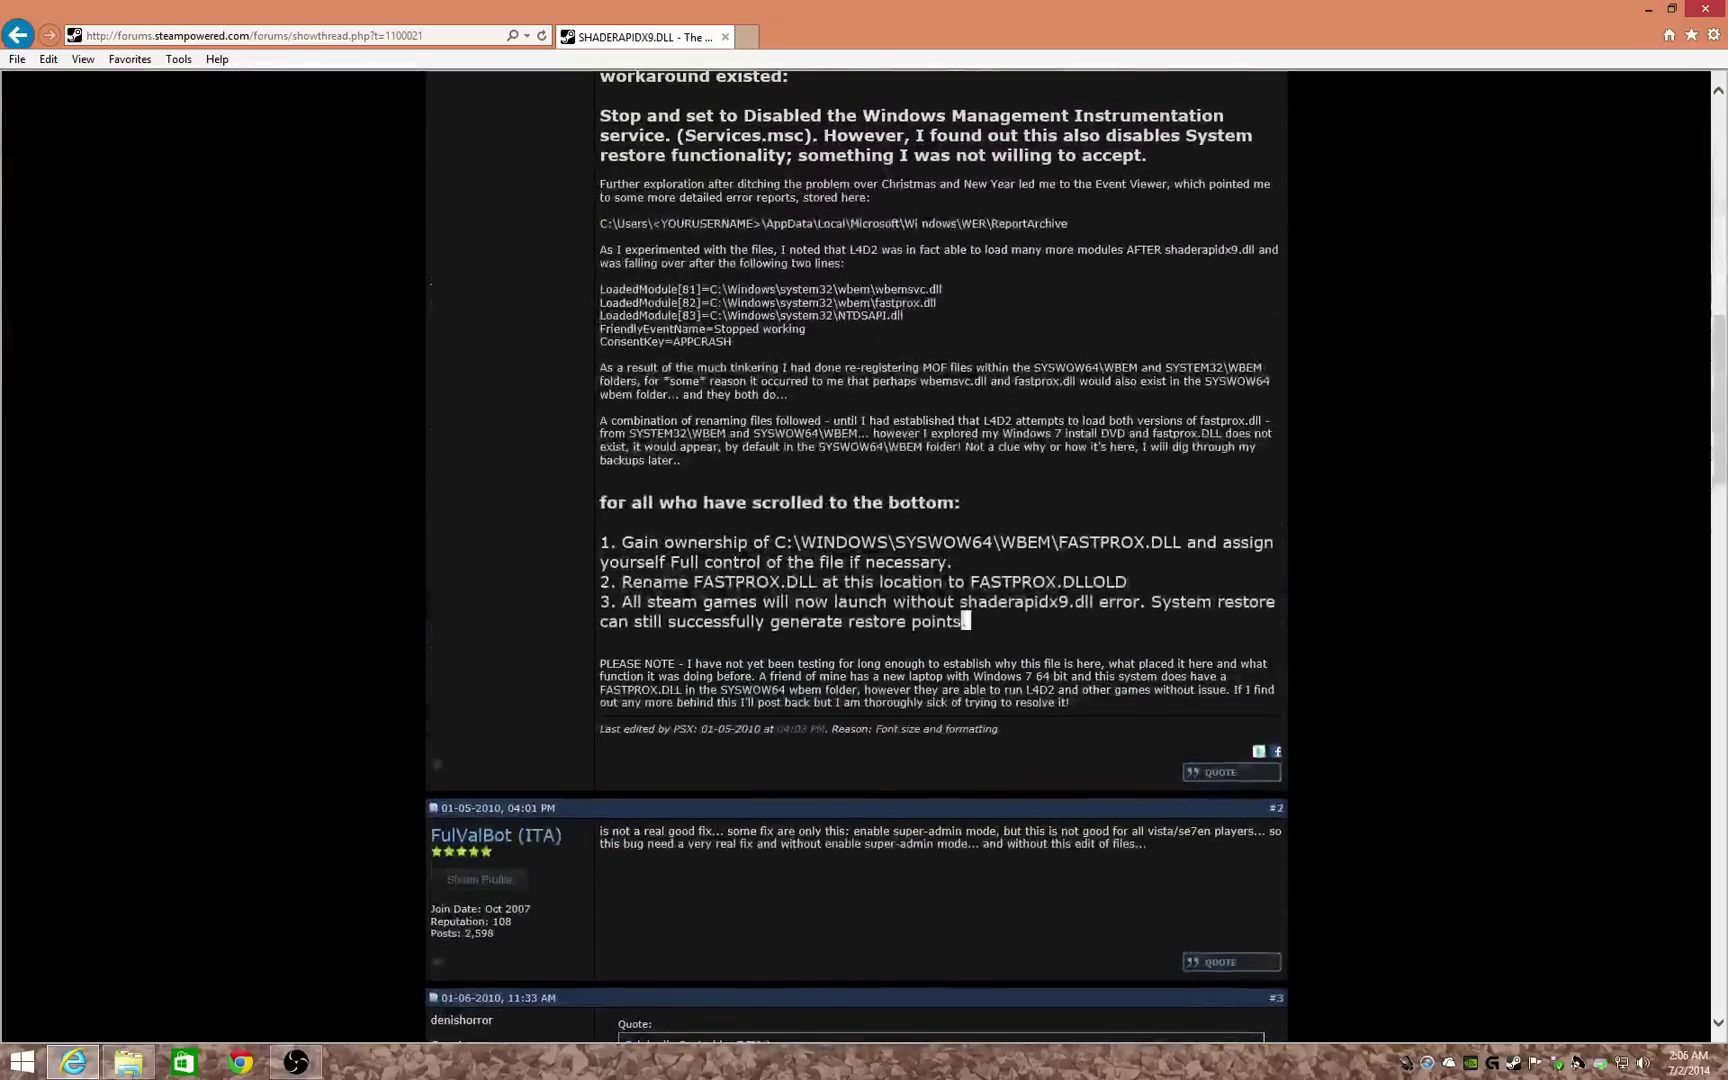
pyautogui.moveTo(969, 622)
pyautogui.mouseDown()
pyautogui.moveTo(641, 584)
pyautogui.moveTo(602, 548)
pyautogui.mouseUp()
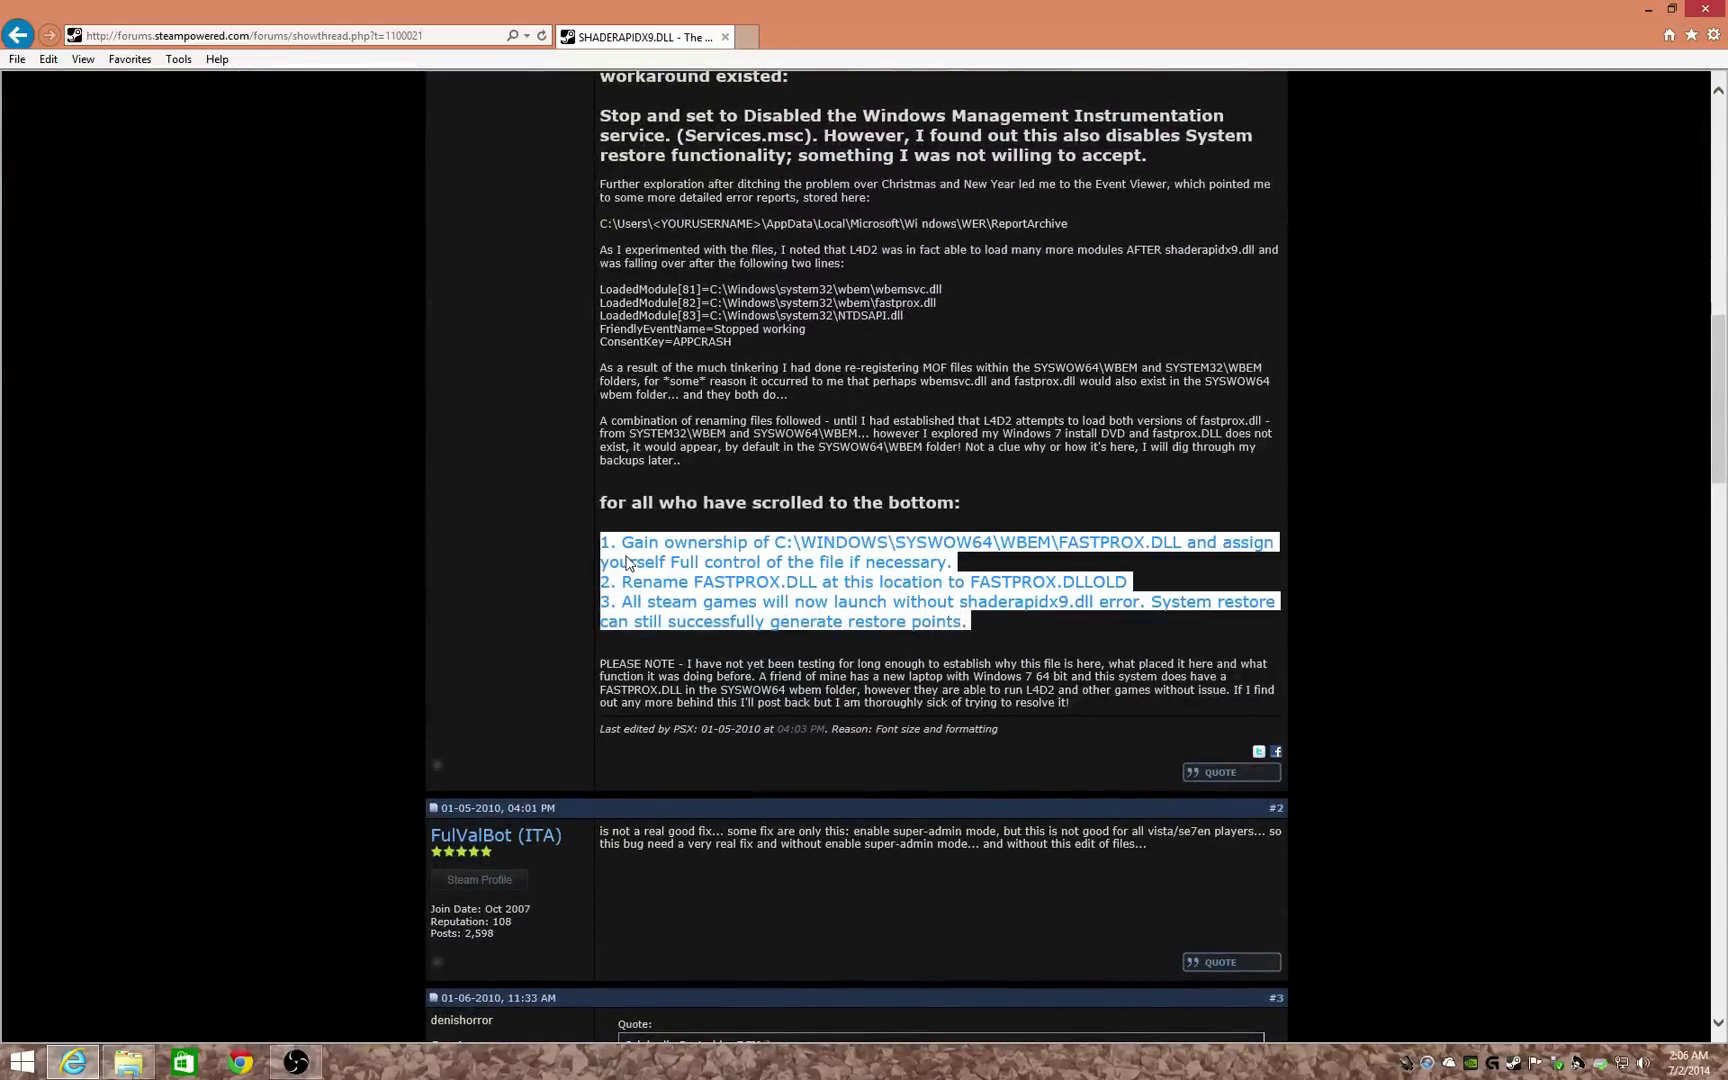
pyautogui.click(1648, 10)
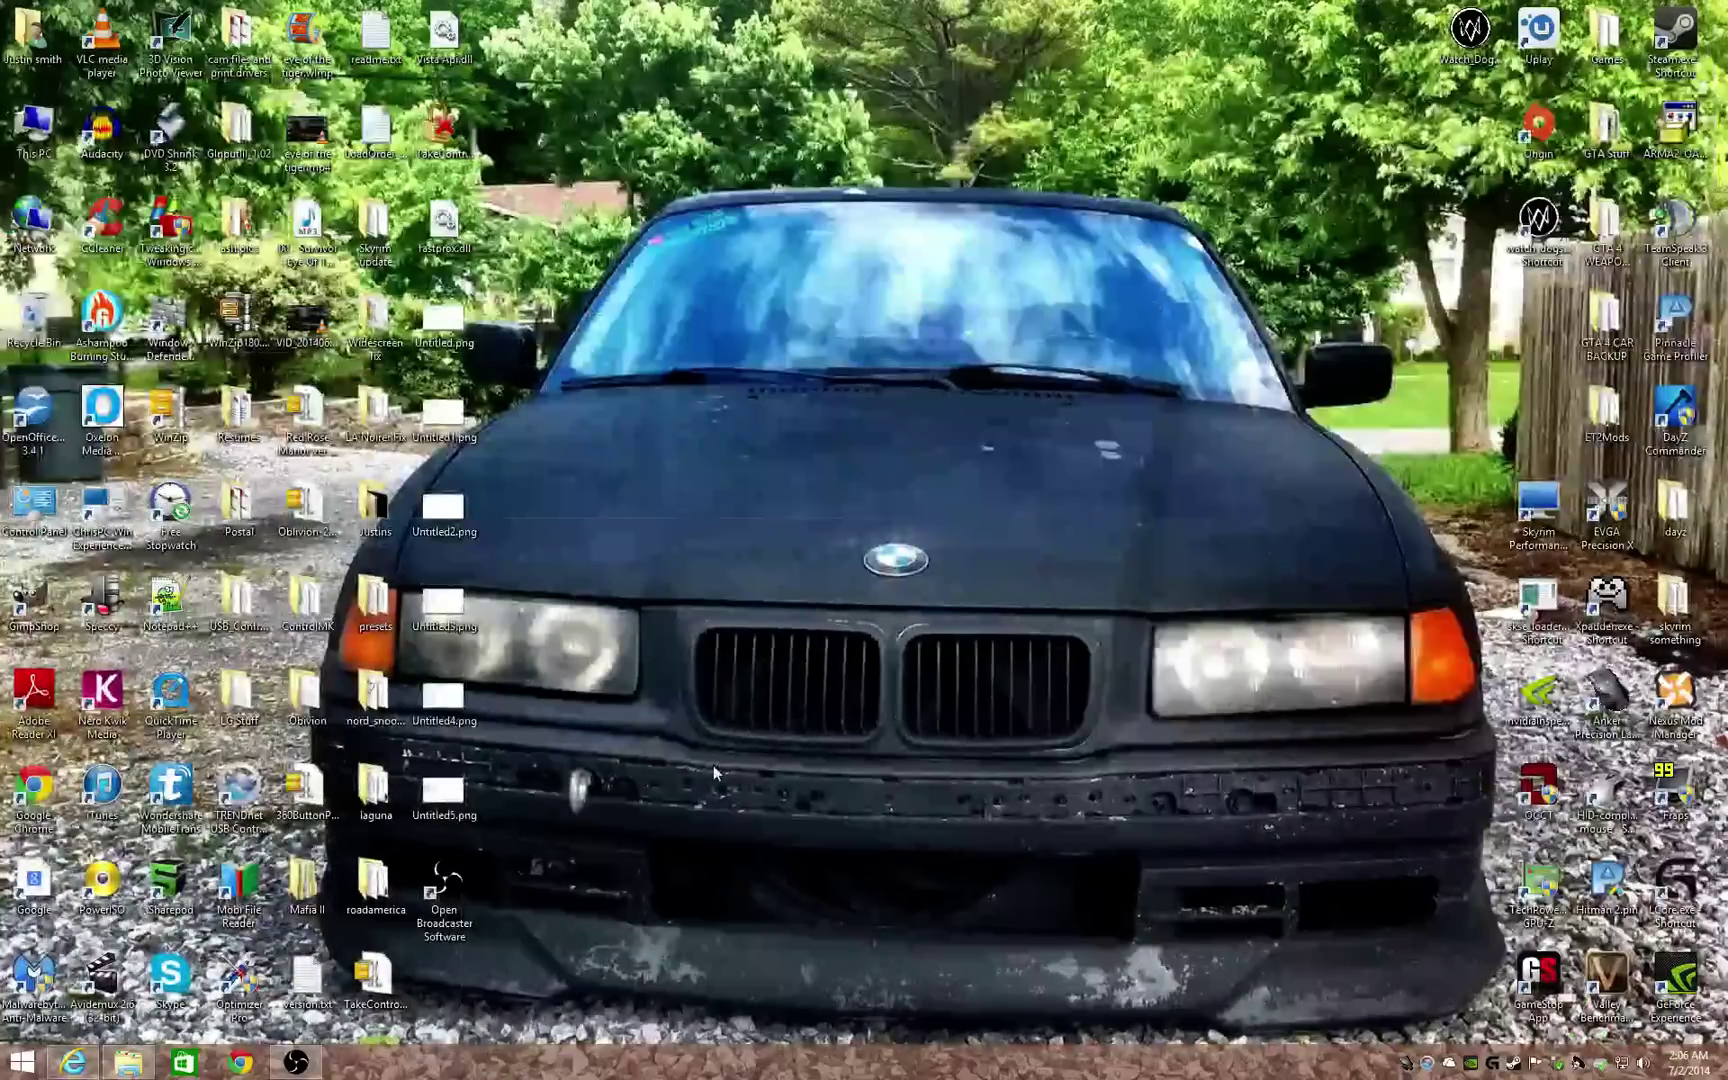
# Move the TakeControl program icon to the middle of the desktop.
pyautogui.click(435, 129)
pyautogui.moveTo(435, 129); pyautogui.dragTo(711, 511)
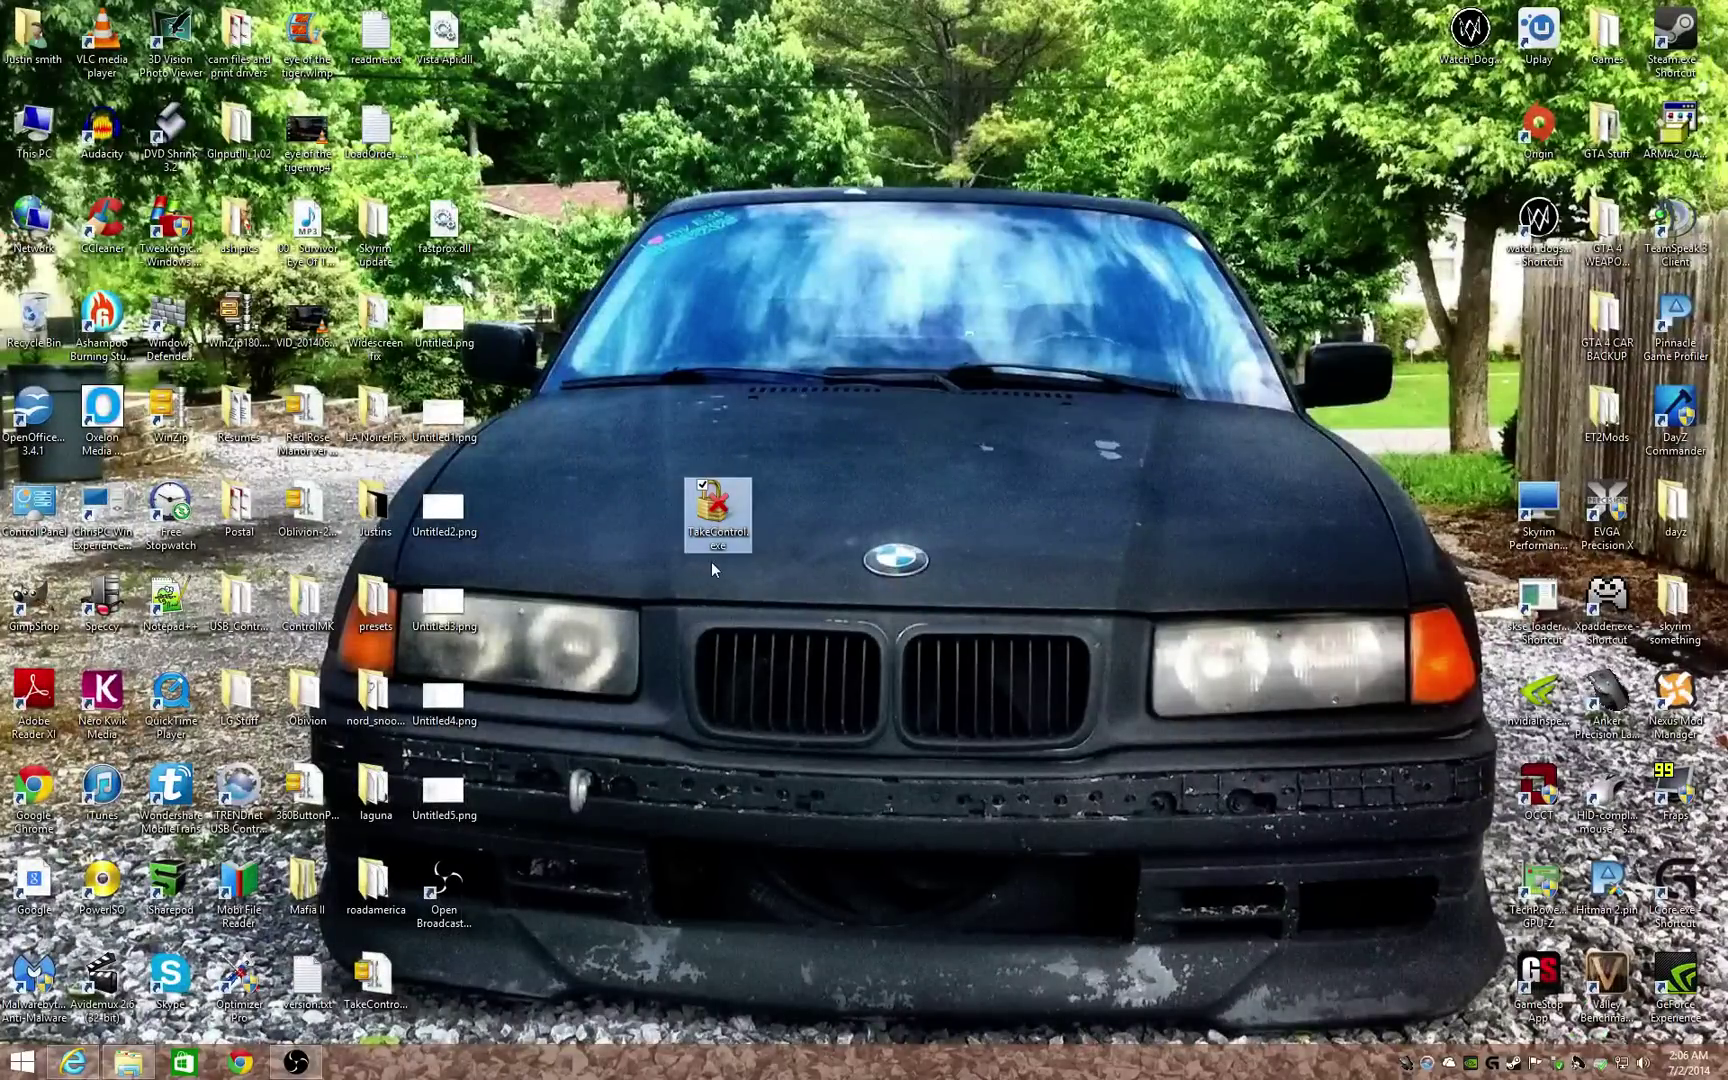
pyautogui.click(711, 569)
pyautogui.moveTo(717, 513)
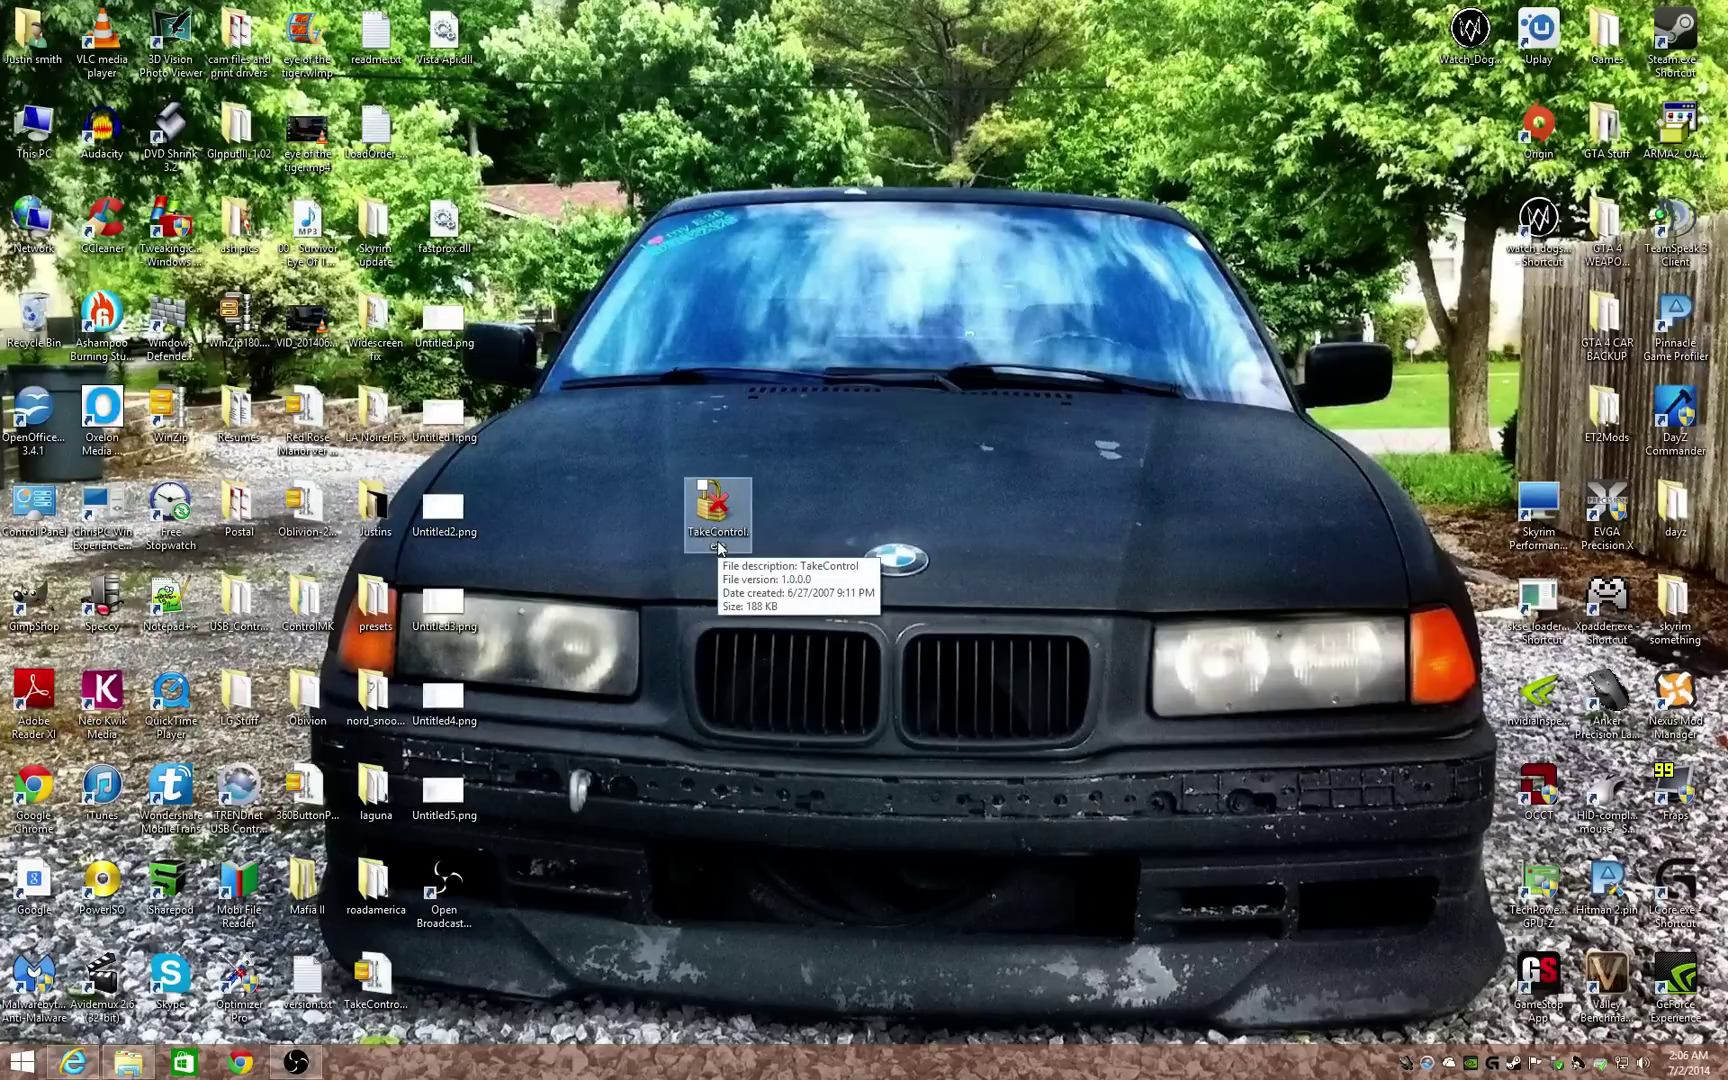
# Run TakeControl as administrator and accept the UAC prompt.
pyautogui.rightClick(713, 530)
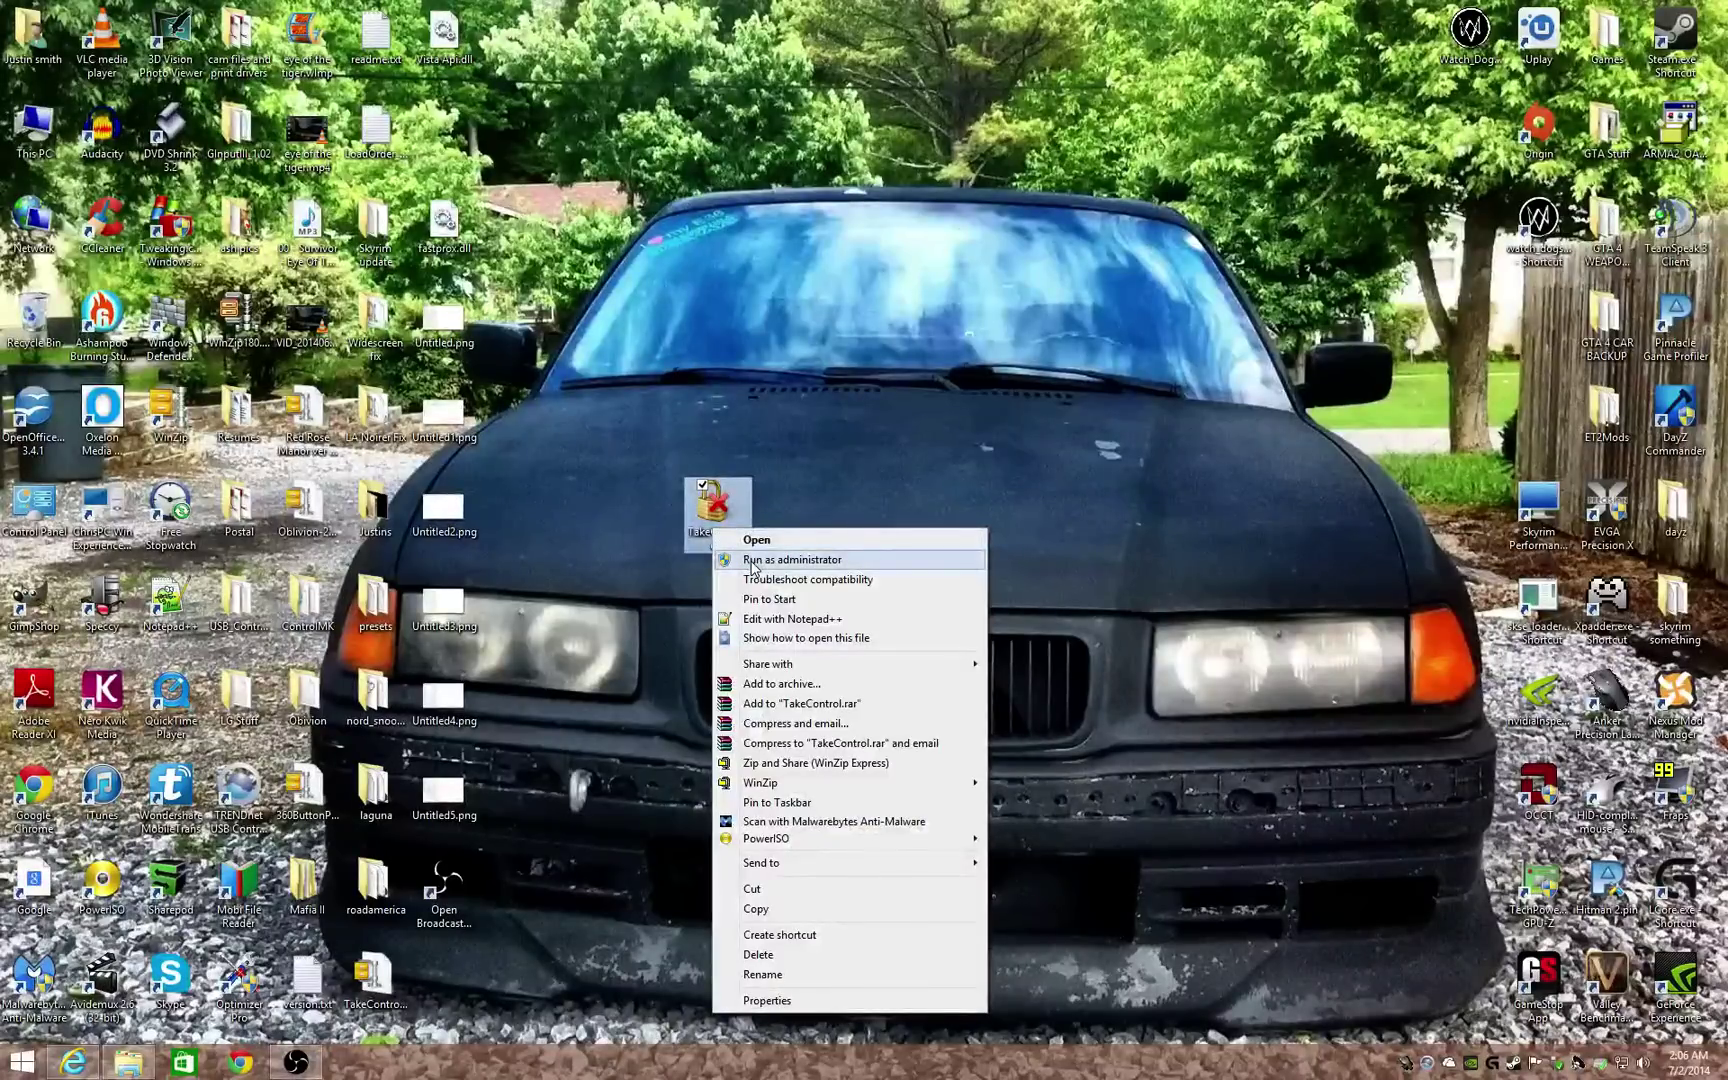
pyautogui.click(753, 562)
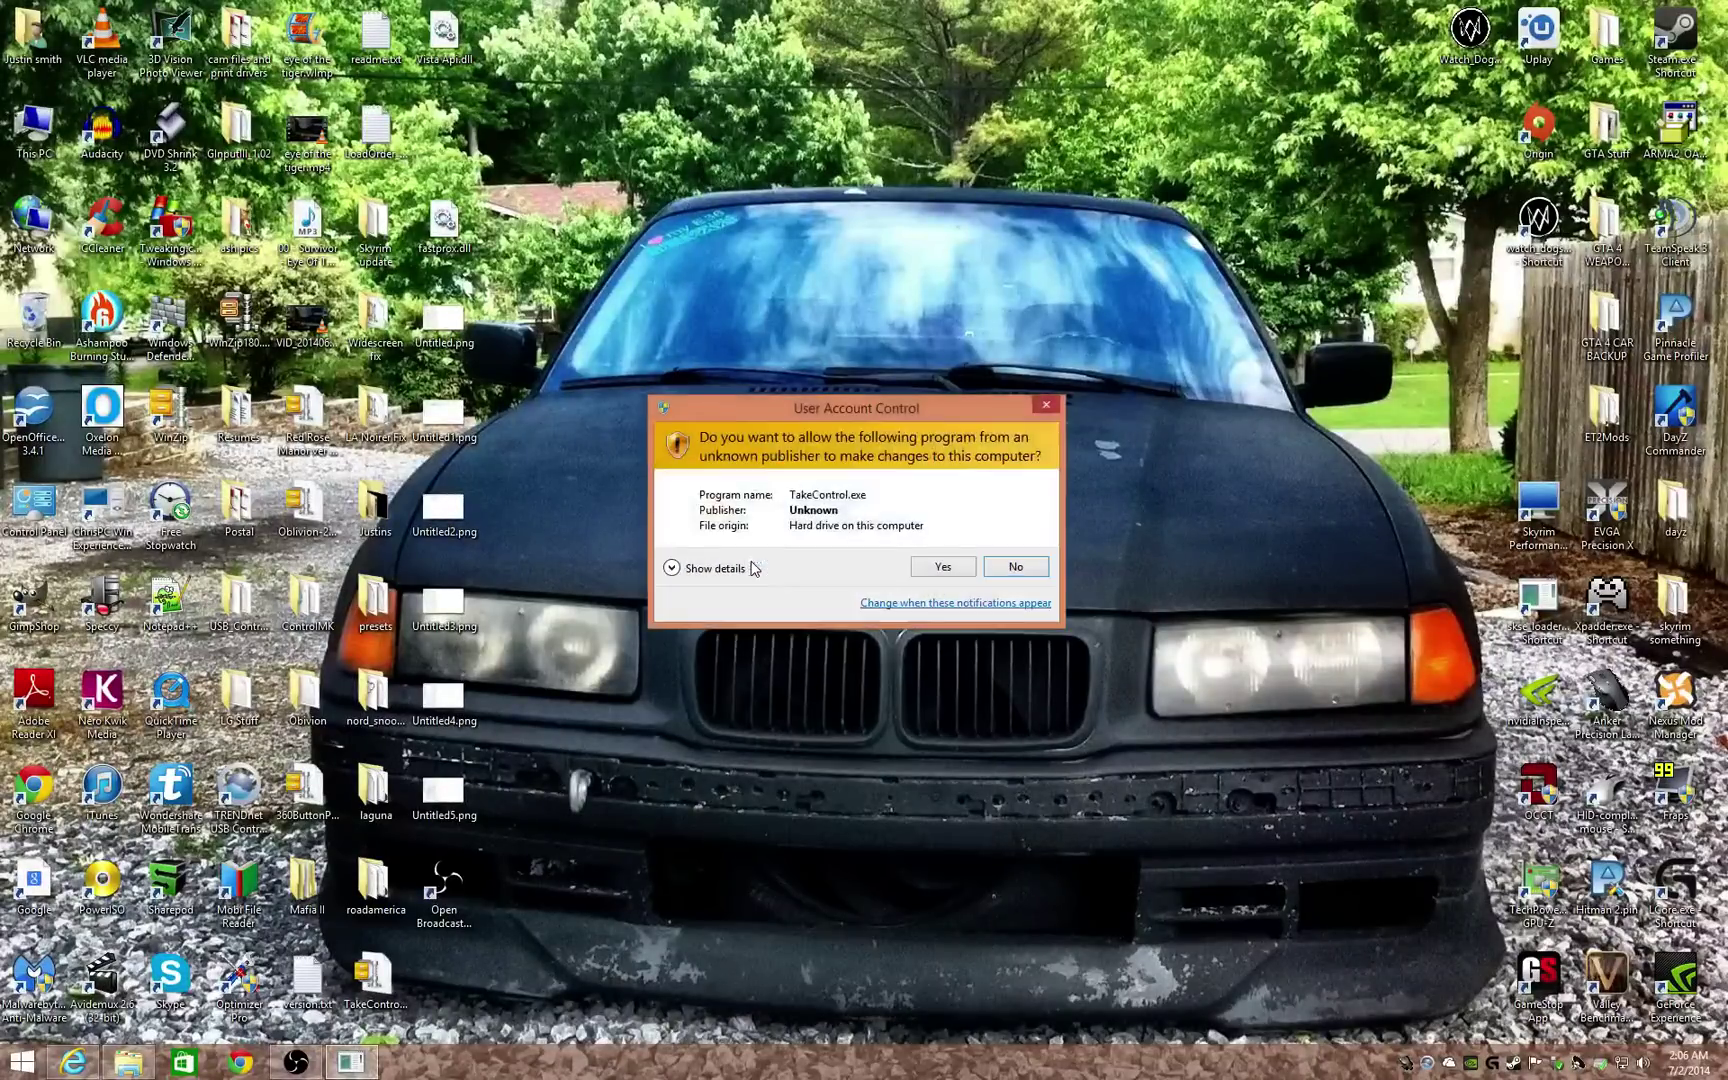
pyautogui.click(942, 566)
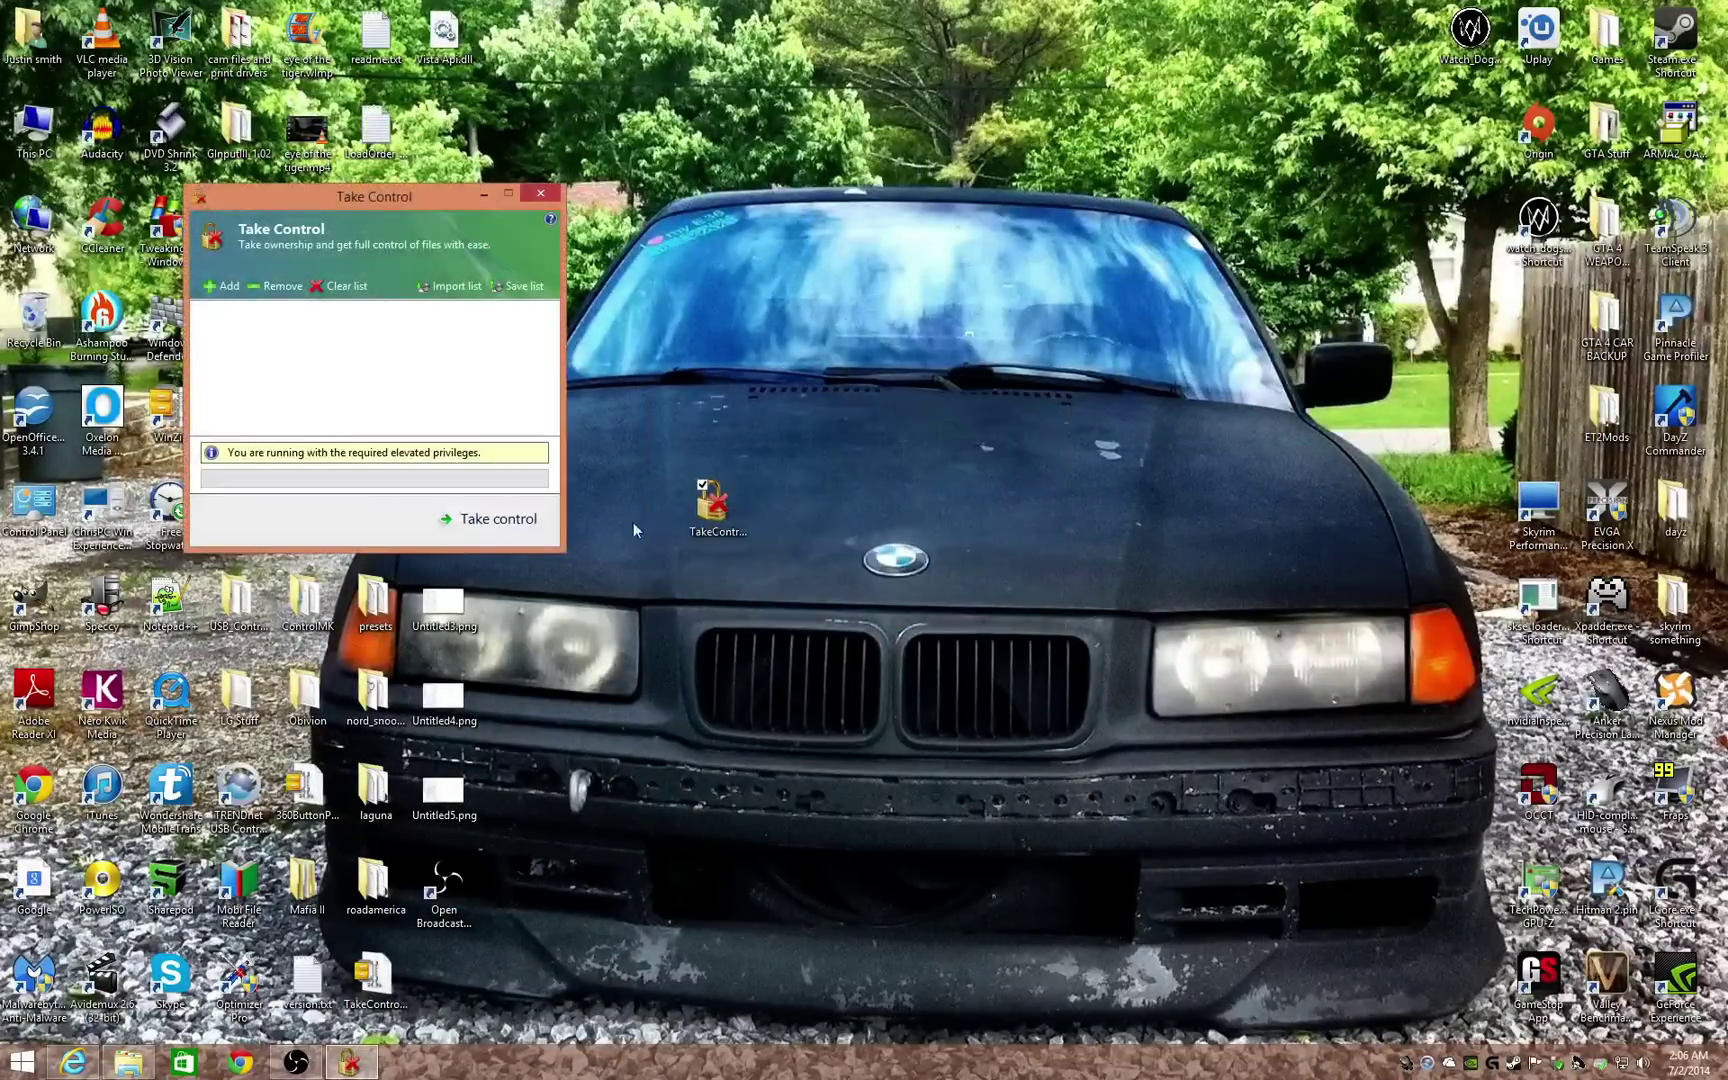
# Start adding a file and browse the picker into C:\Windows\SysWOW64.
pyautogui.click(225, 286)
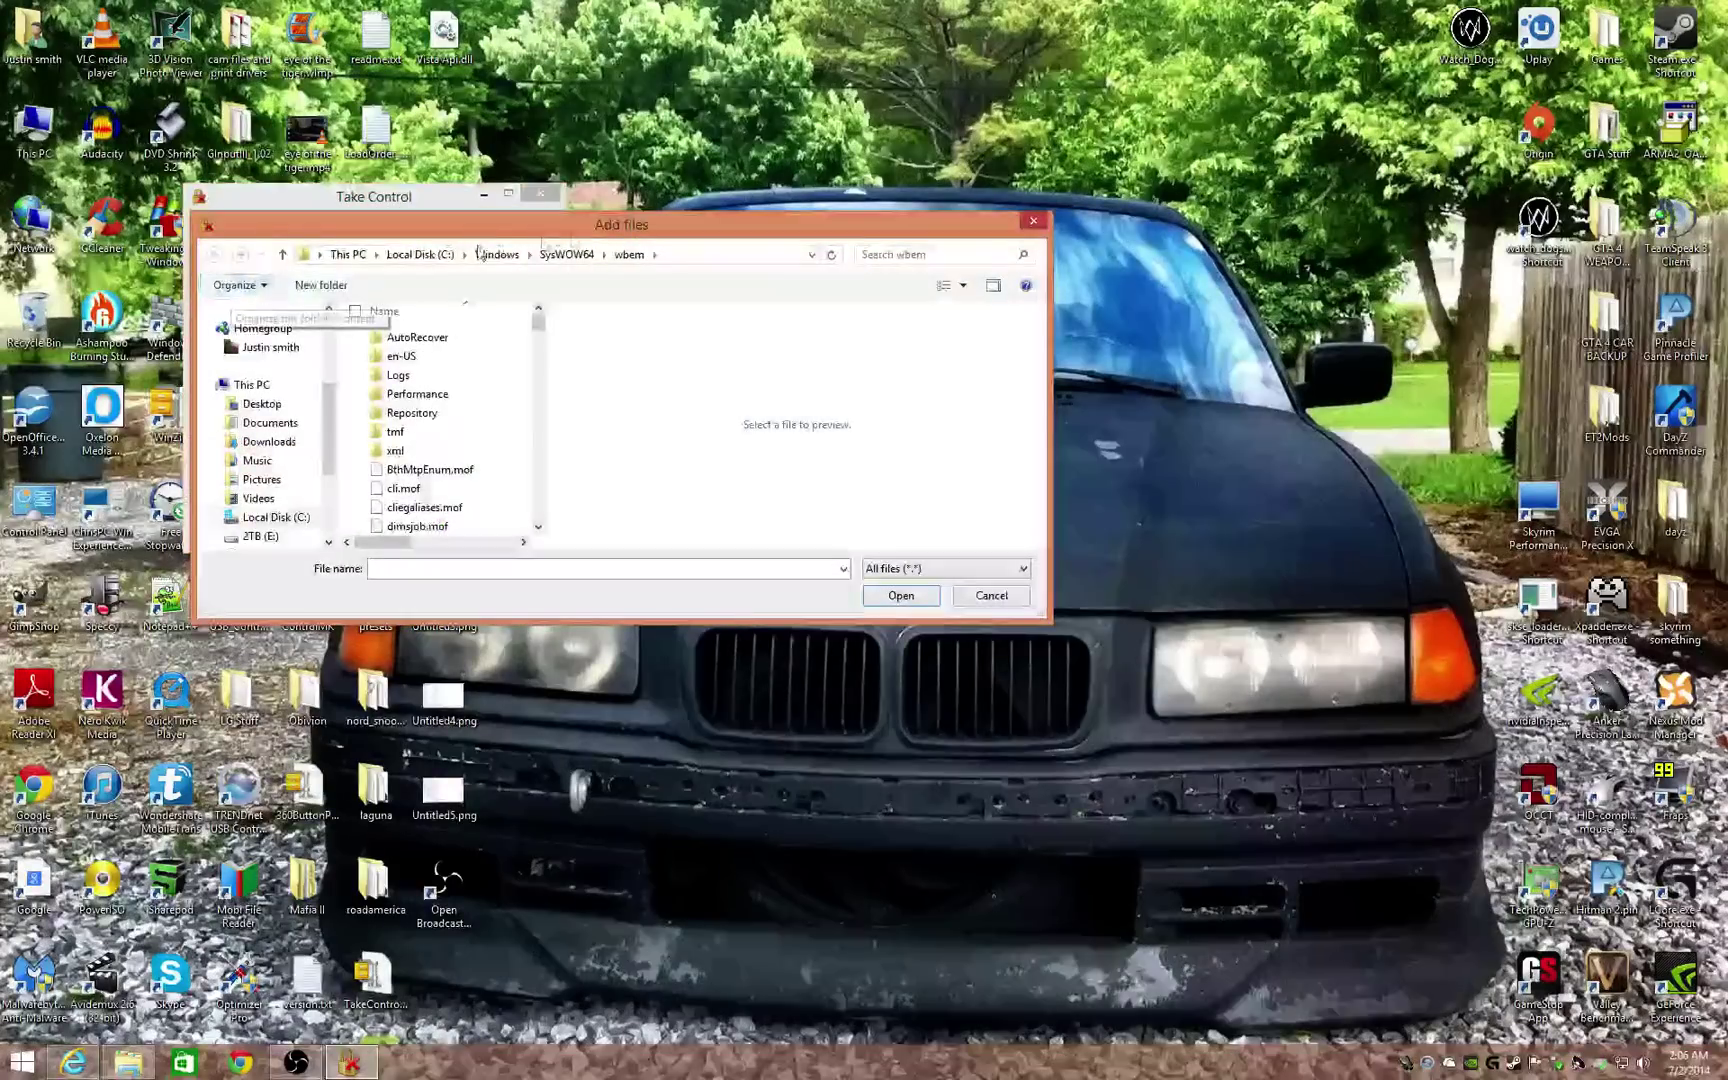
pyautogui.moveTo(601, 203)
pyautogui.mouseDown()
pyautogui.moveTo(1022, 226)
pyautogui.moveTo(1275, 213)
pyautogui.mouseUp()
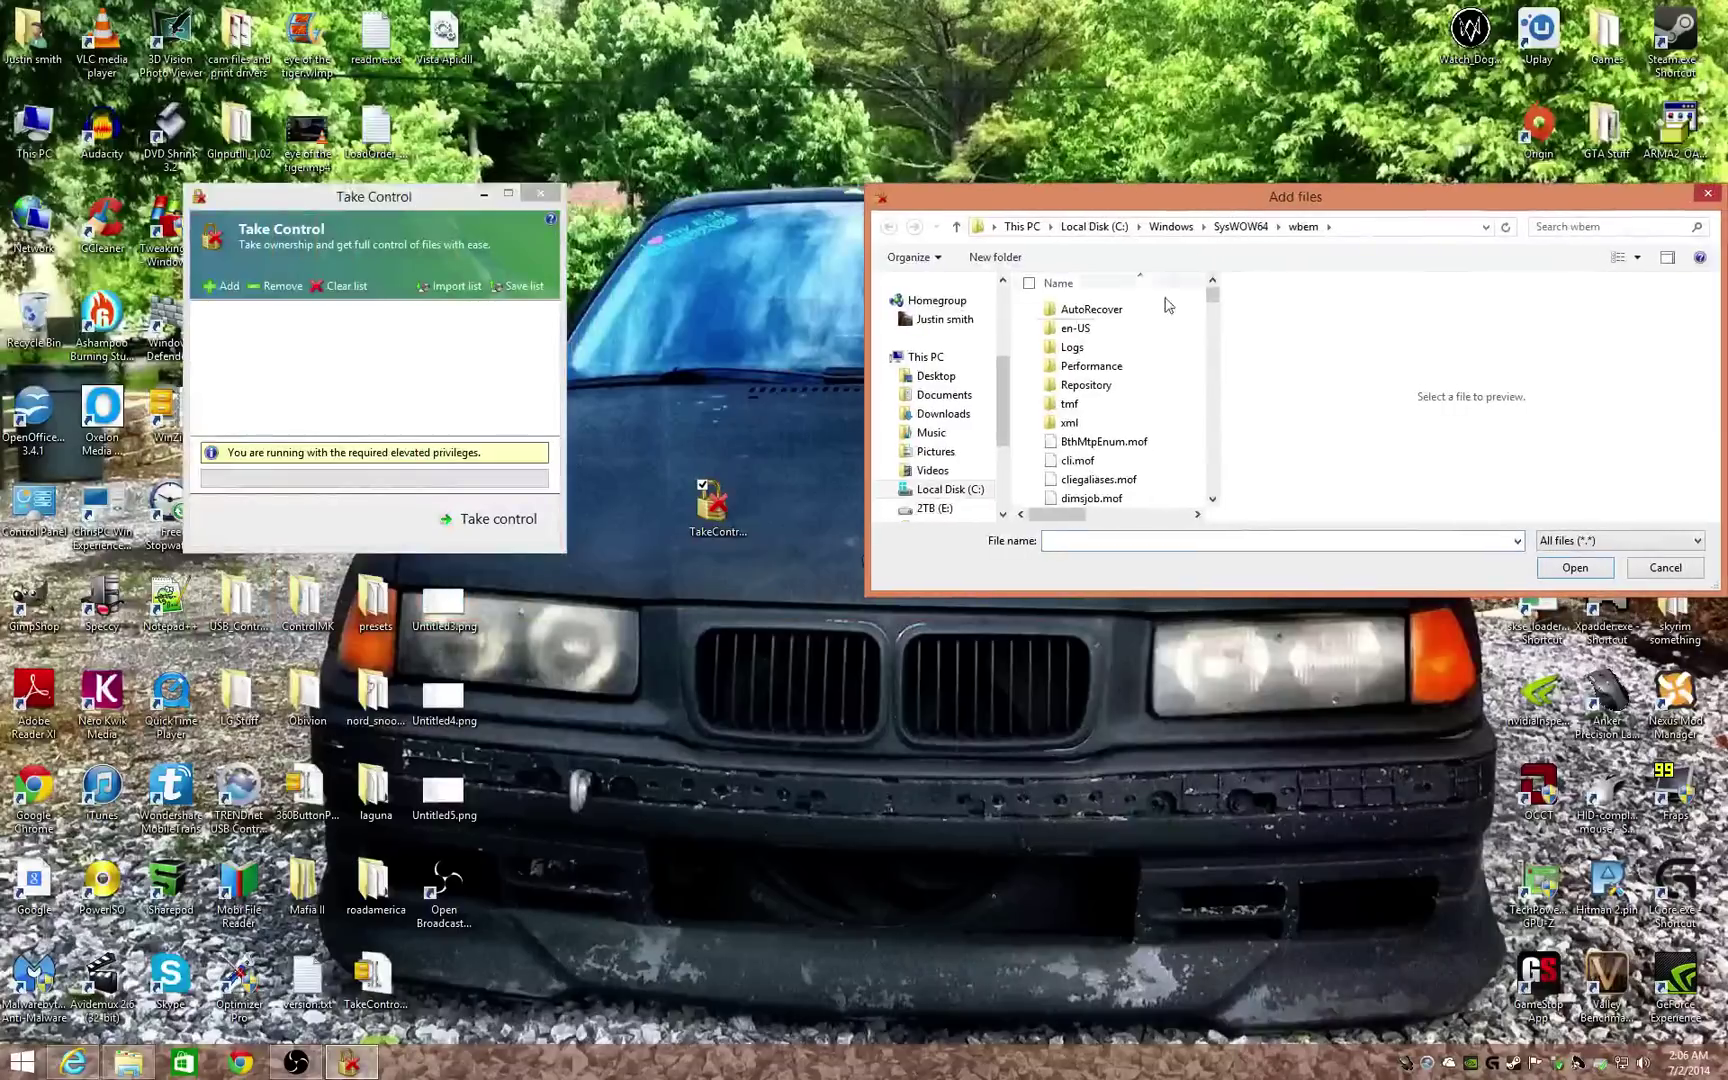
pyautogui.click(949, 488)
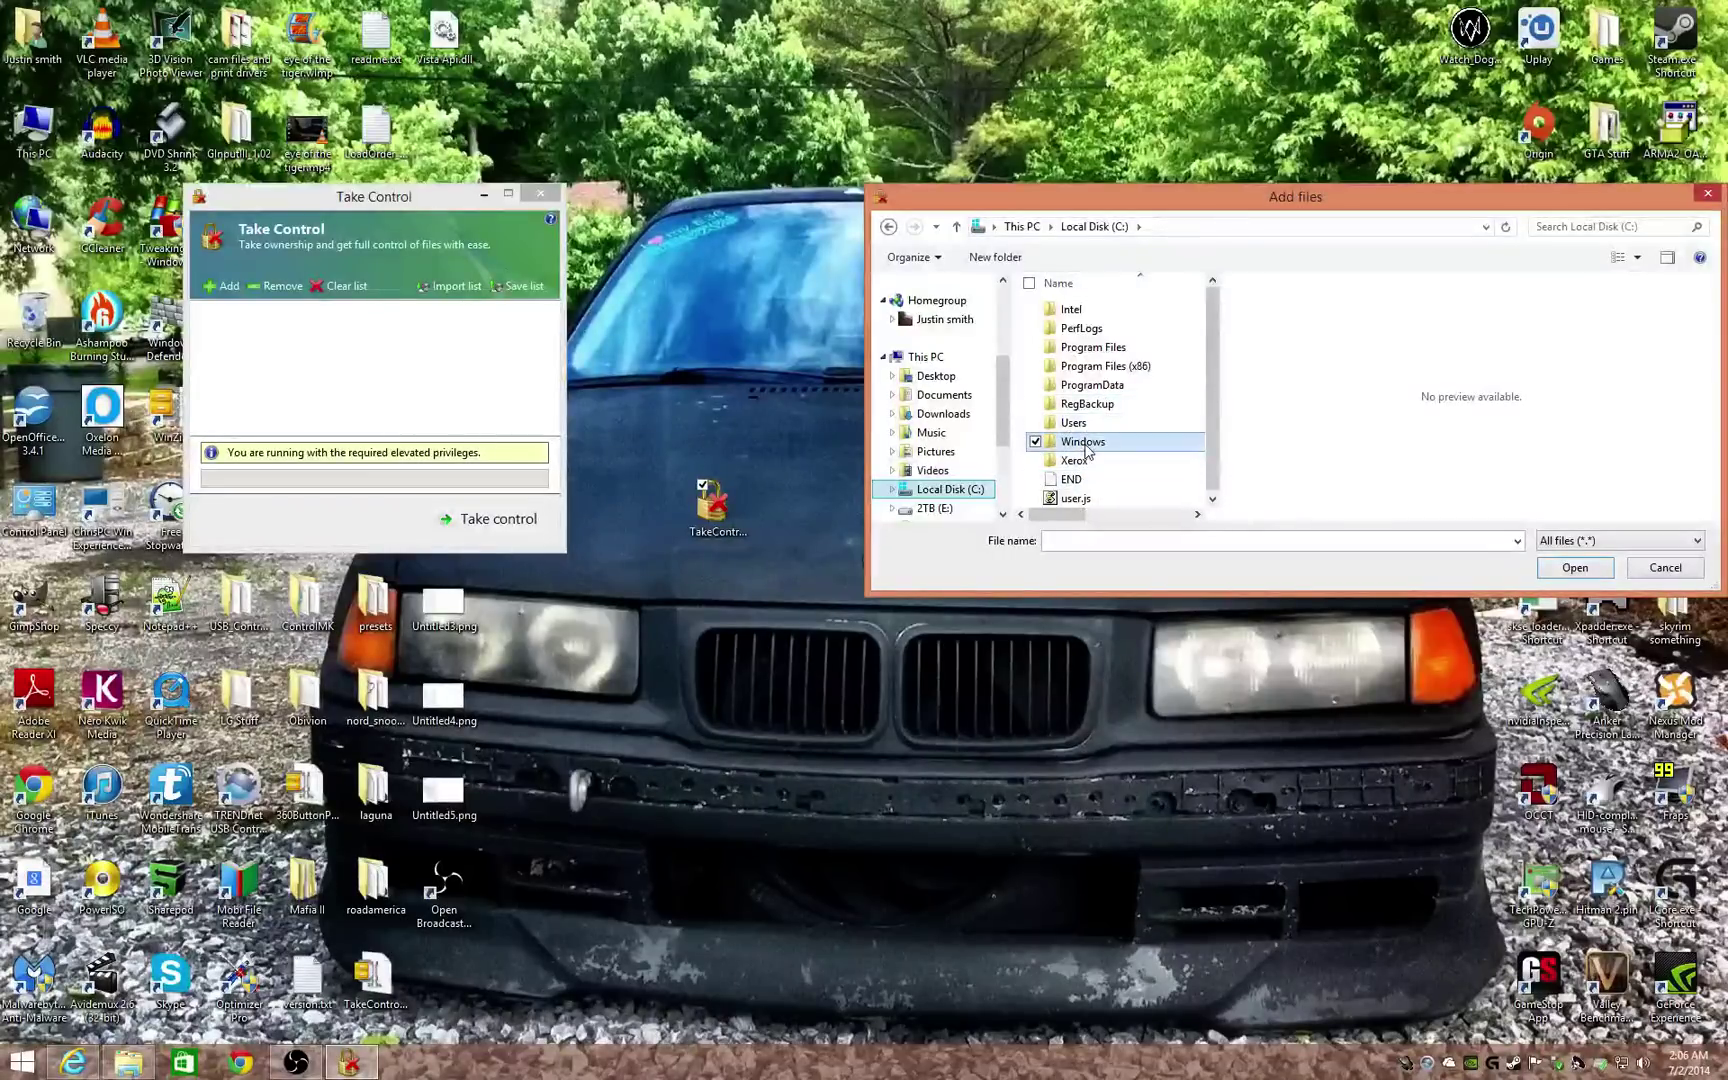
pyautogui.doubleClick(1087, 444)
pyautogui.moveTo(1213, 300); pyautogui.dragTo(1211, 378)
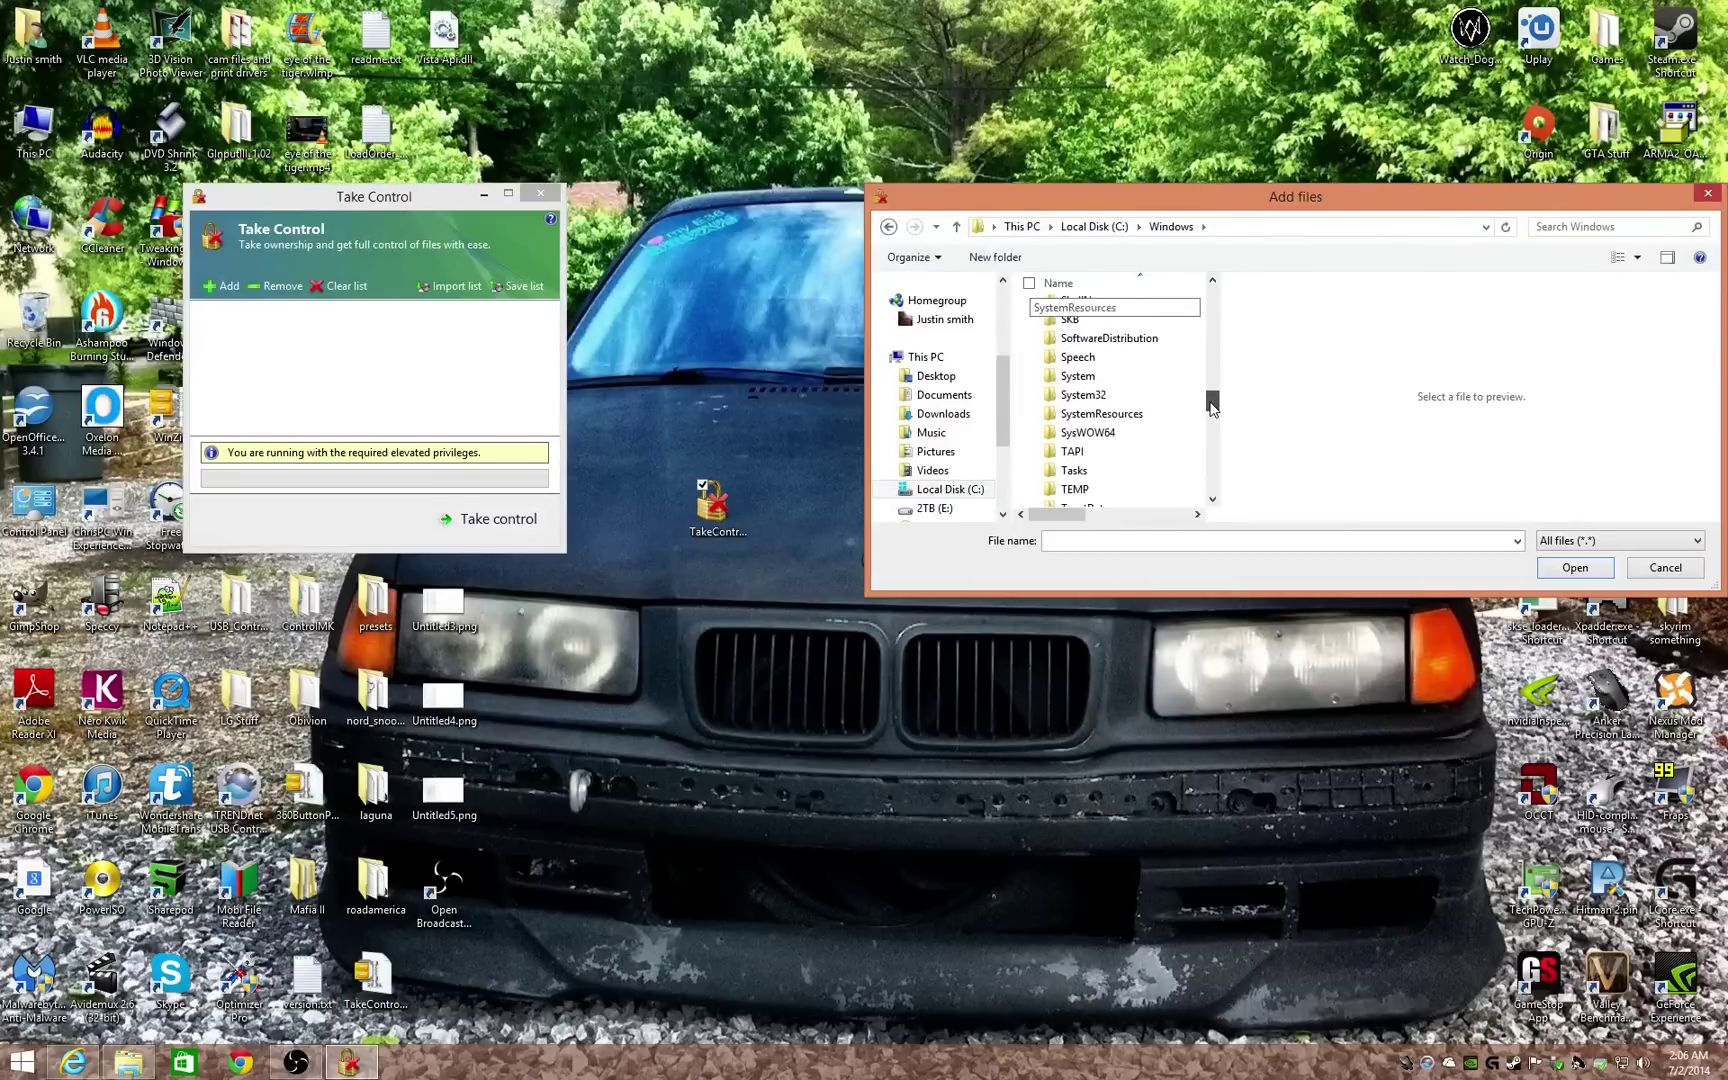
pyautogui.moveTo(1211, 378); pyautogui.dragTo(1211, 409)
pyautogui.click(1089, 425)
pyautogui.doubleClick(1096, 430)
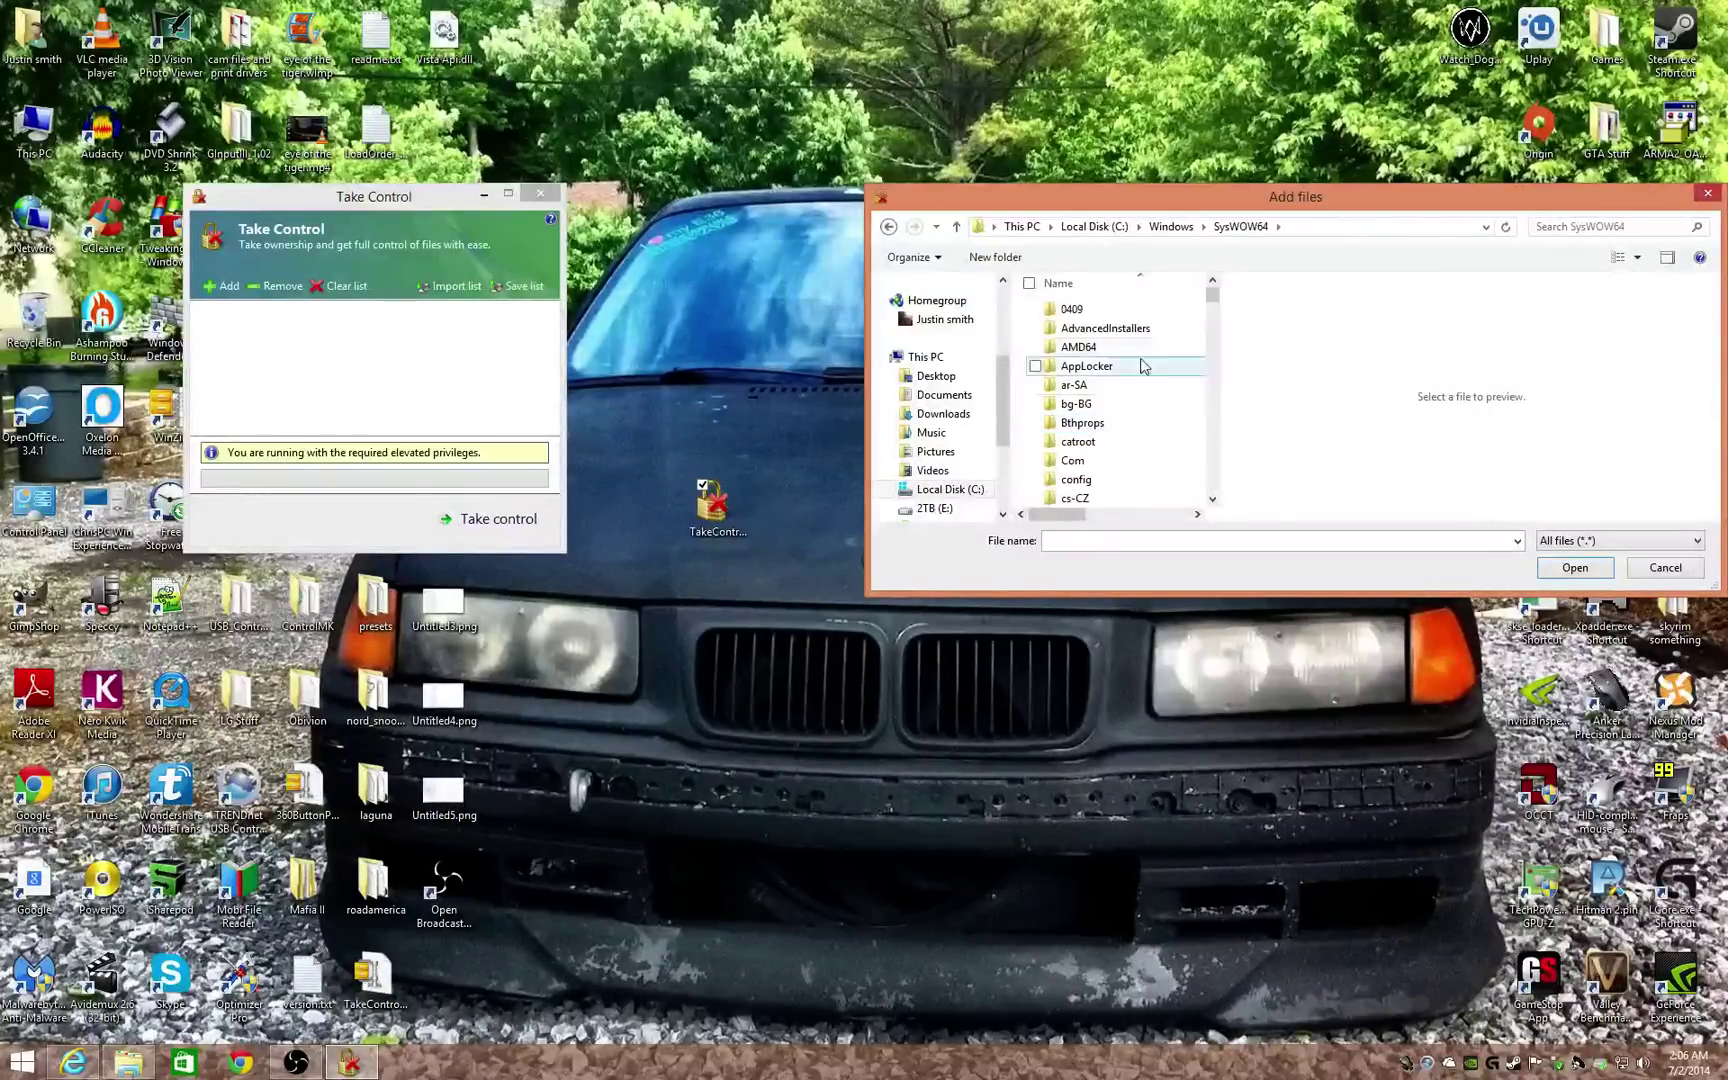
pyautogui.moveTo(1212, 289)
pyautogui.mouseDown()
pyautogui.moveTo(1214, 319)
pyautogui.moveTo(1213, 297)
pyautogui.mouseUp()
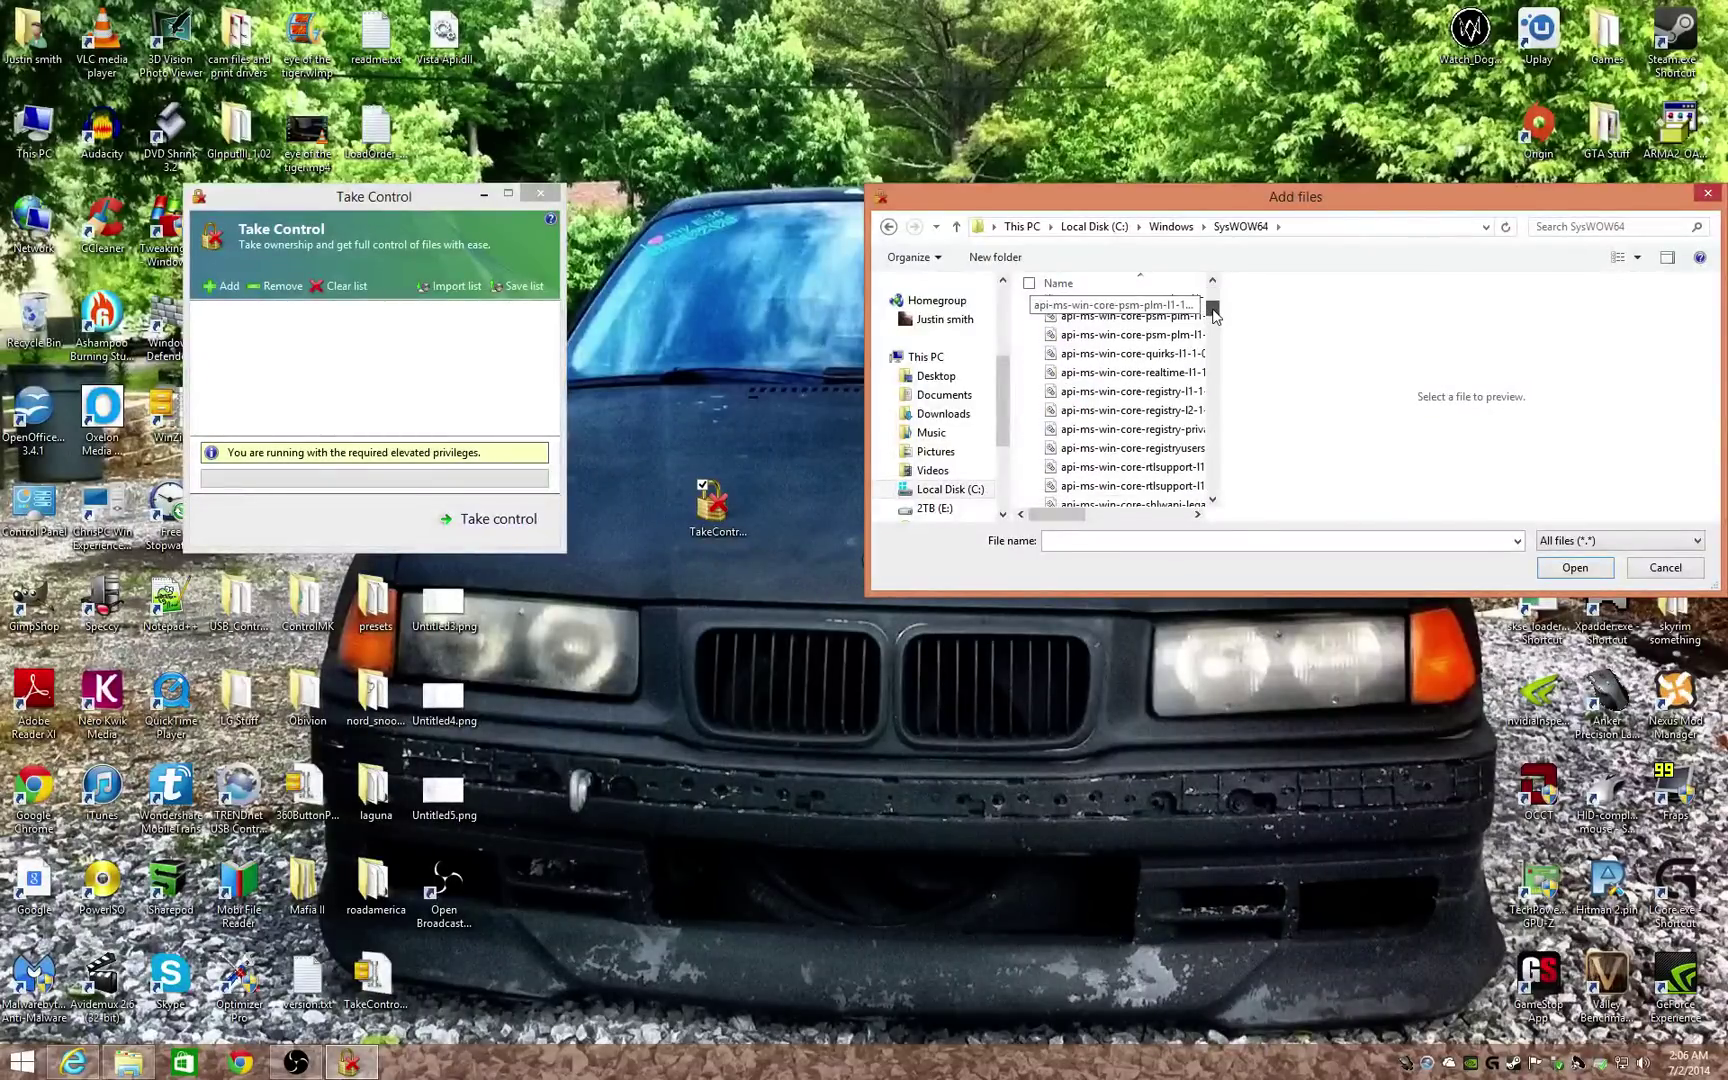
# Enter the wbem folder and choose fastprox.dllold as the file to add.
pyautogui.click(1212, 281)
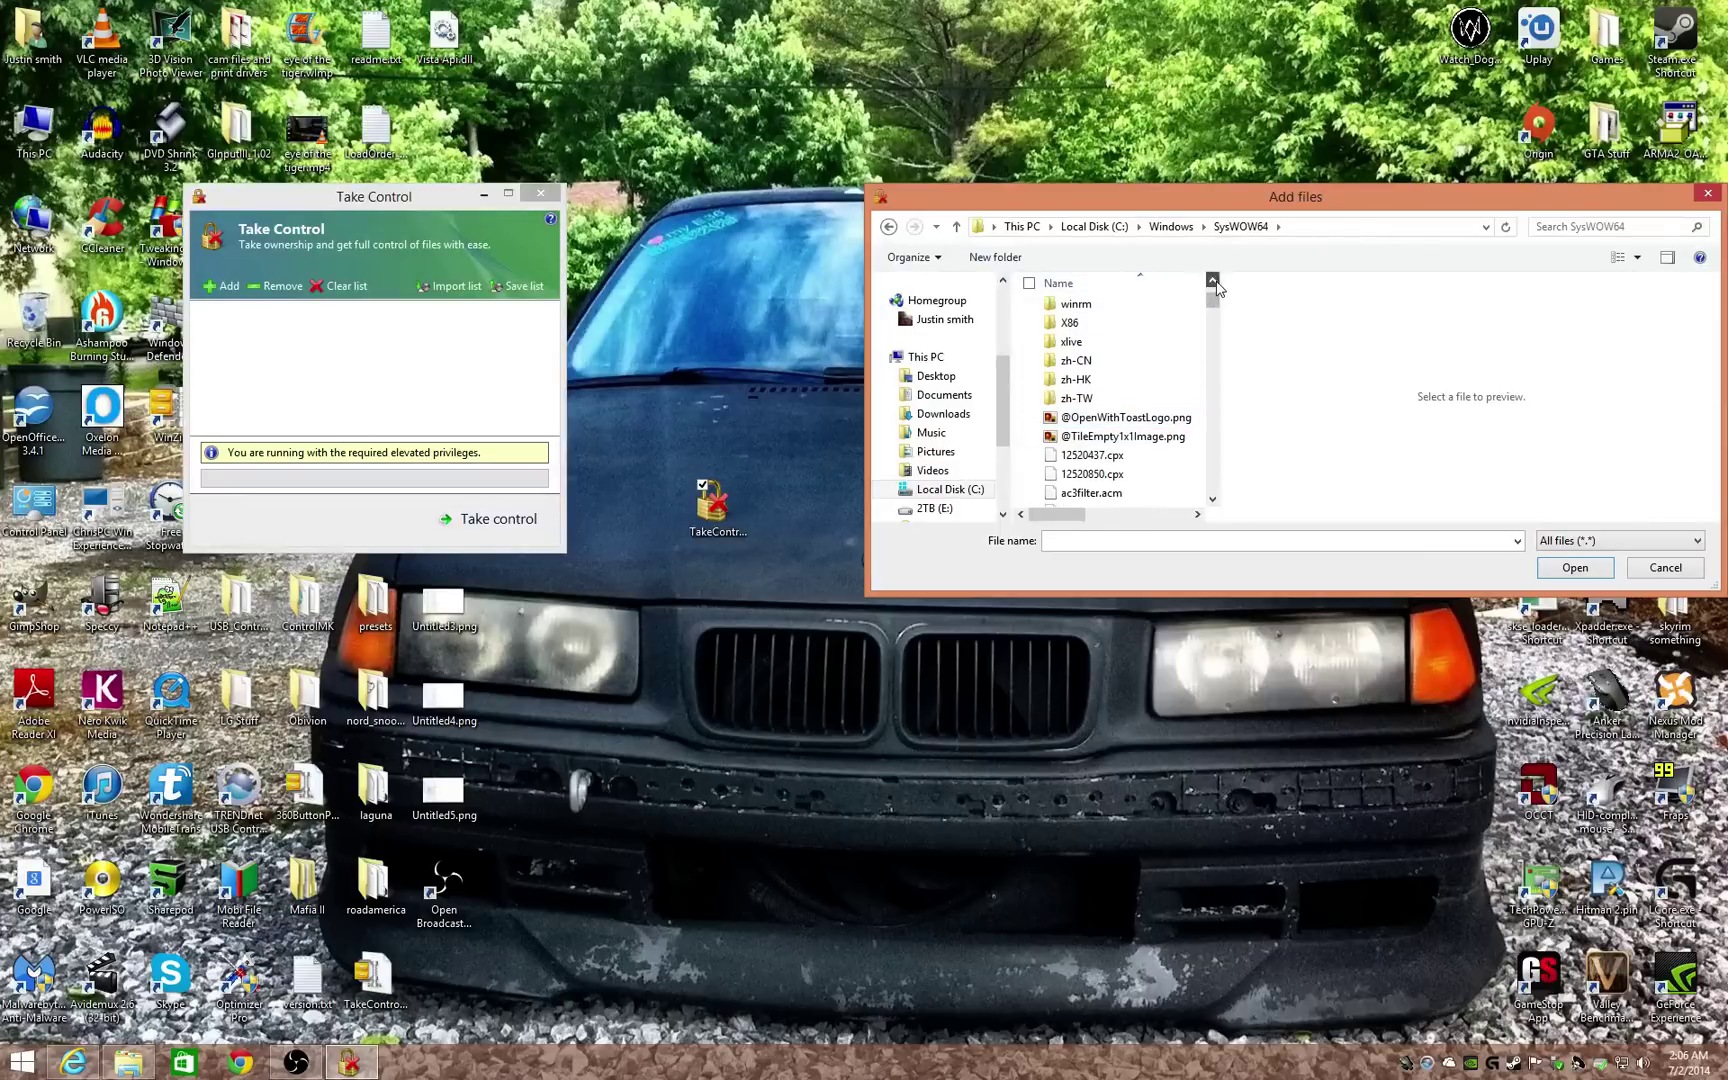
pyautogui.click(1212, 281)
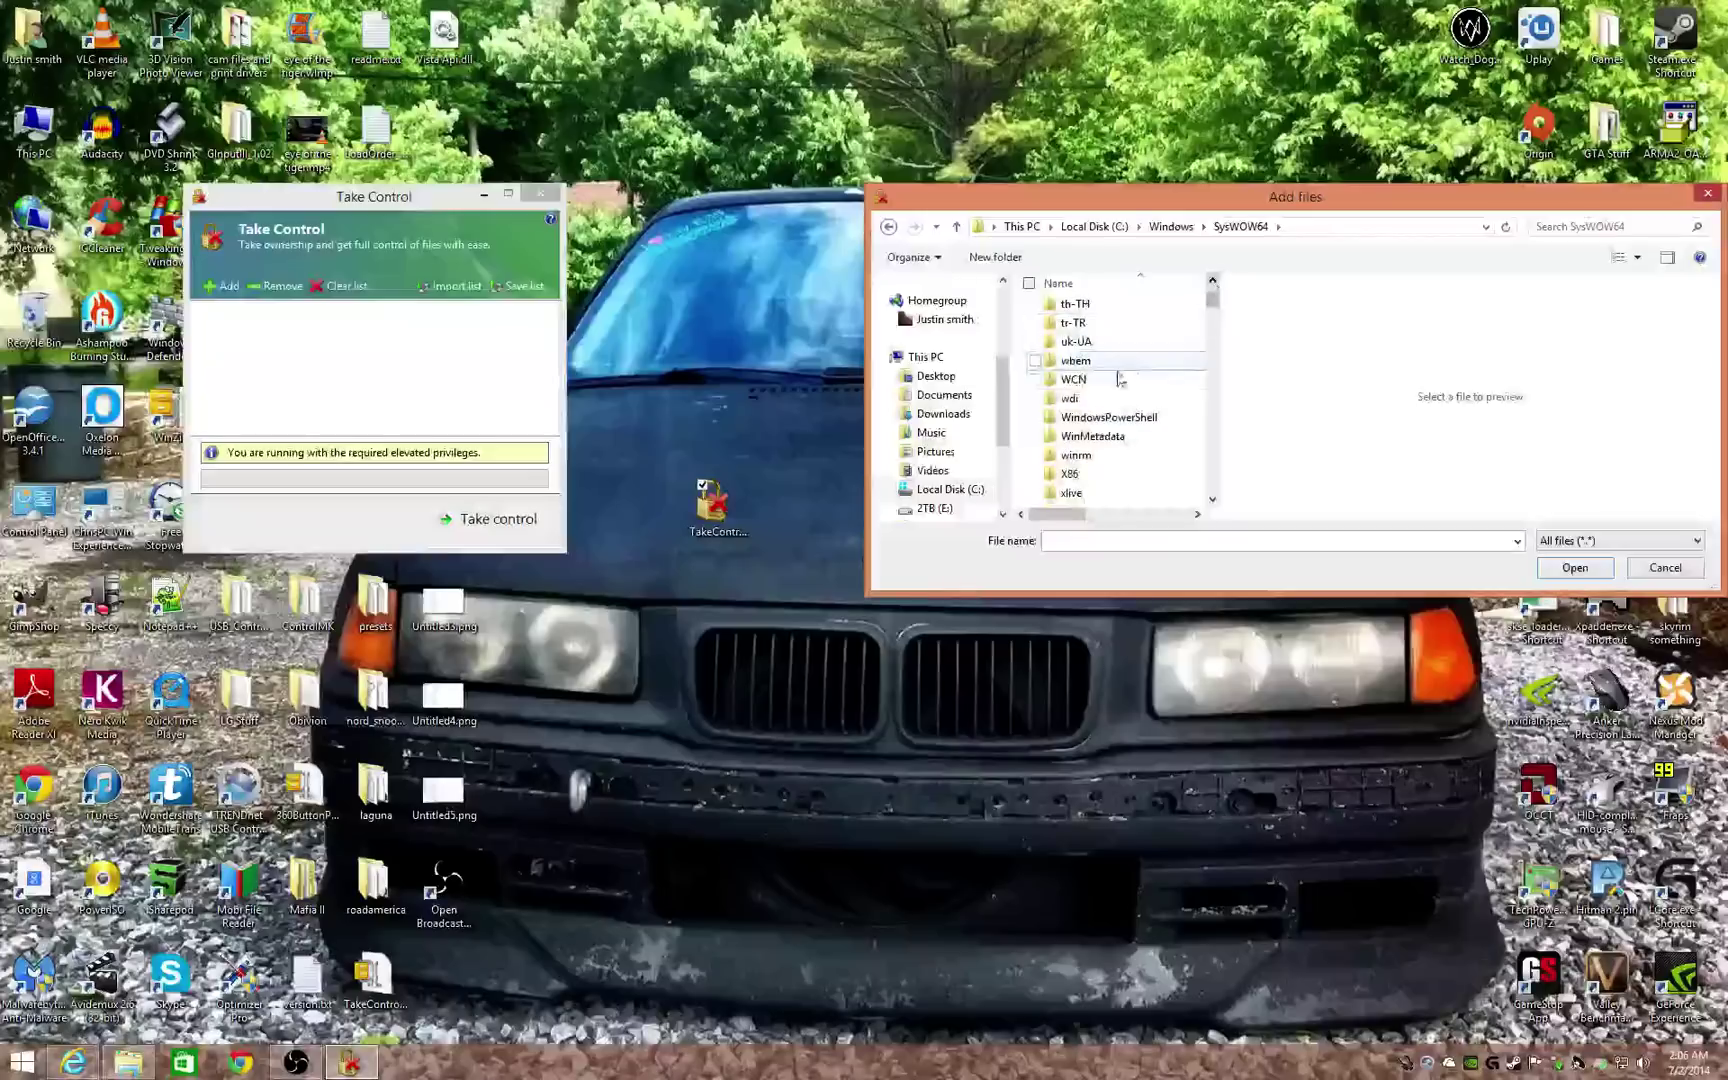
pyautogui.click(1095, 363)
pyautogui.doubleClick(1087, 373)
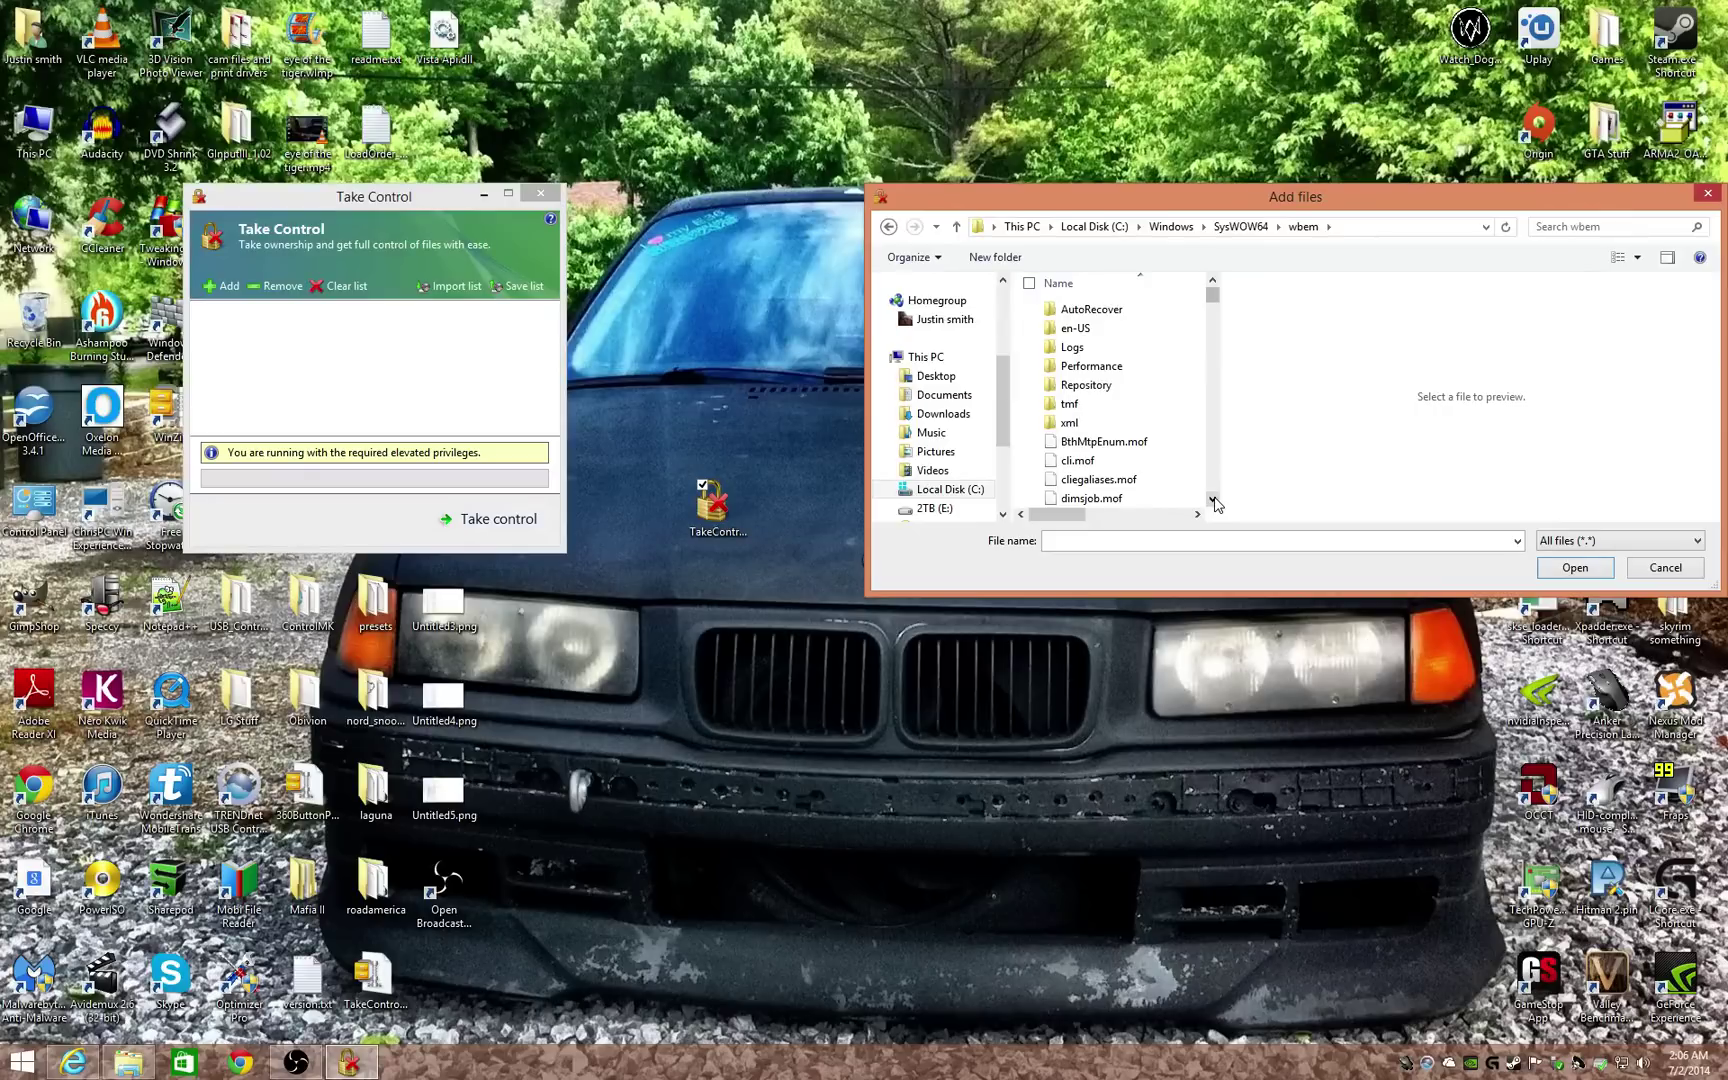
pyautogui.click(1214, 502)
pyautogui.click(1213, 503)
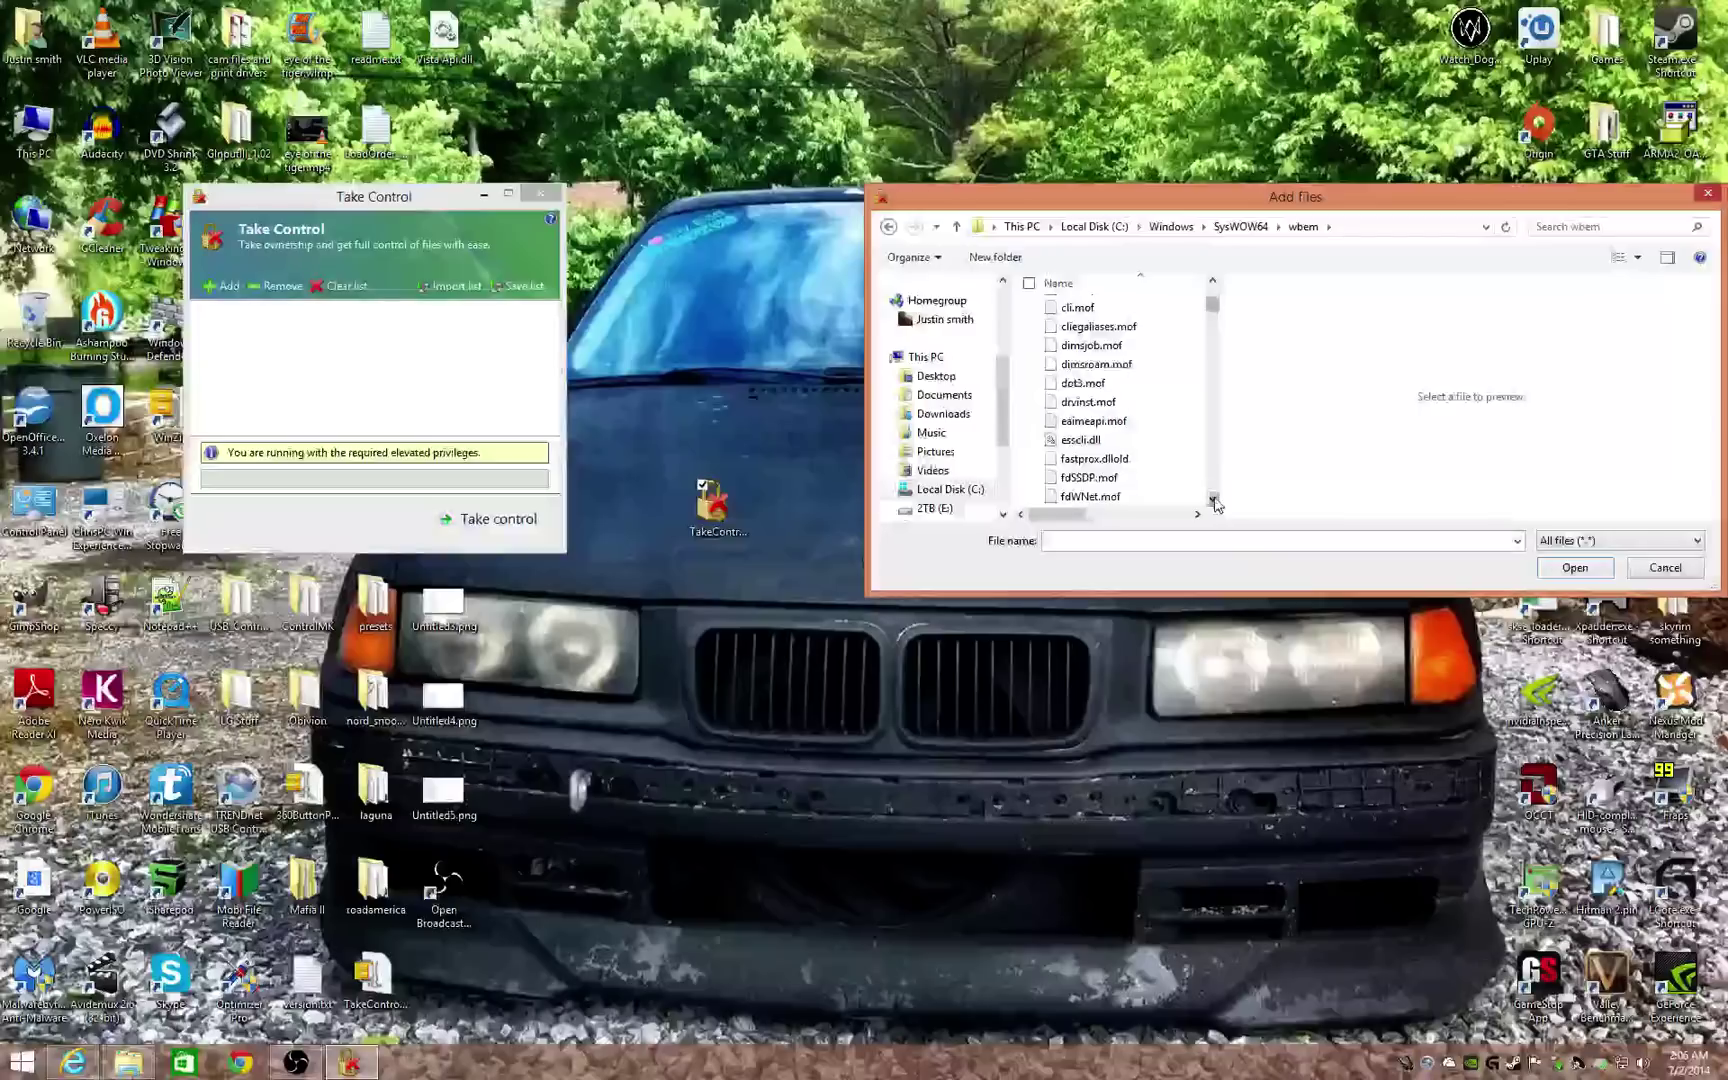
pyautogui.click(1214, 503)
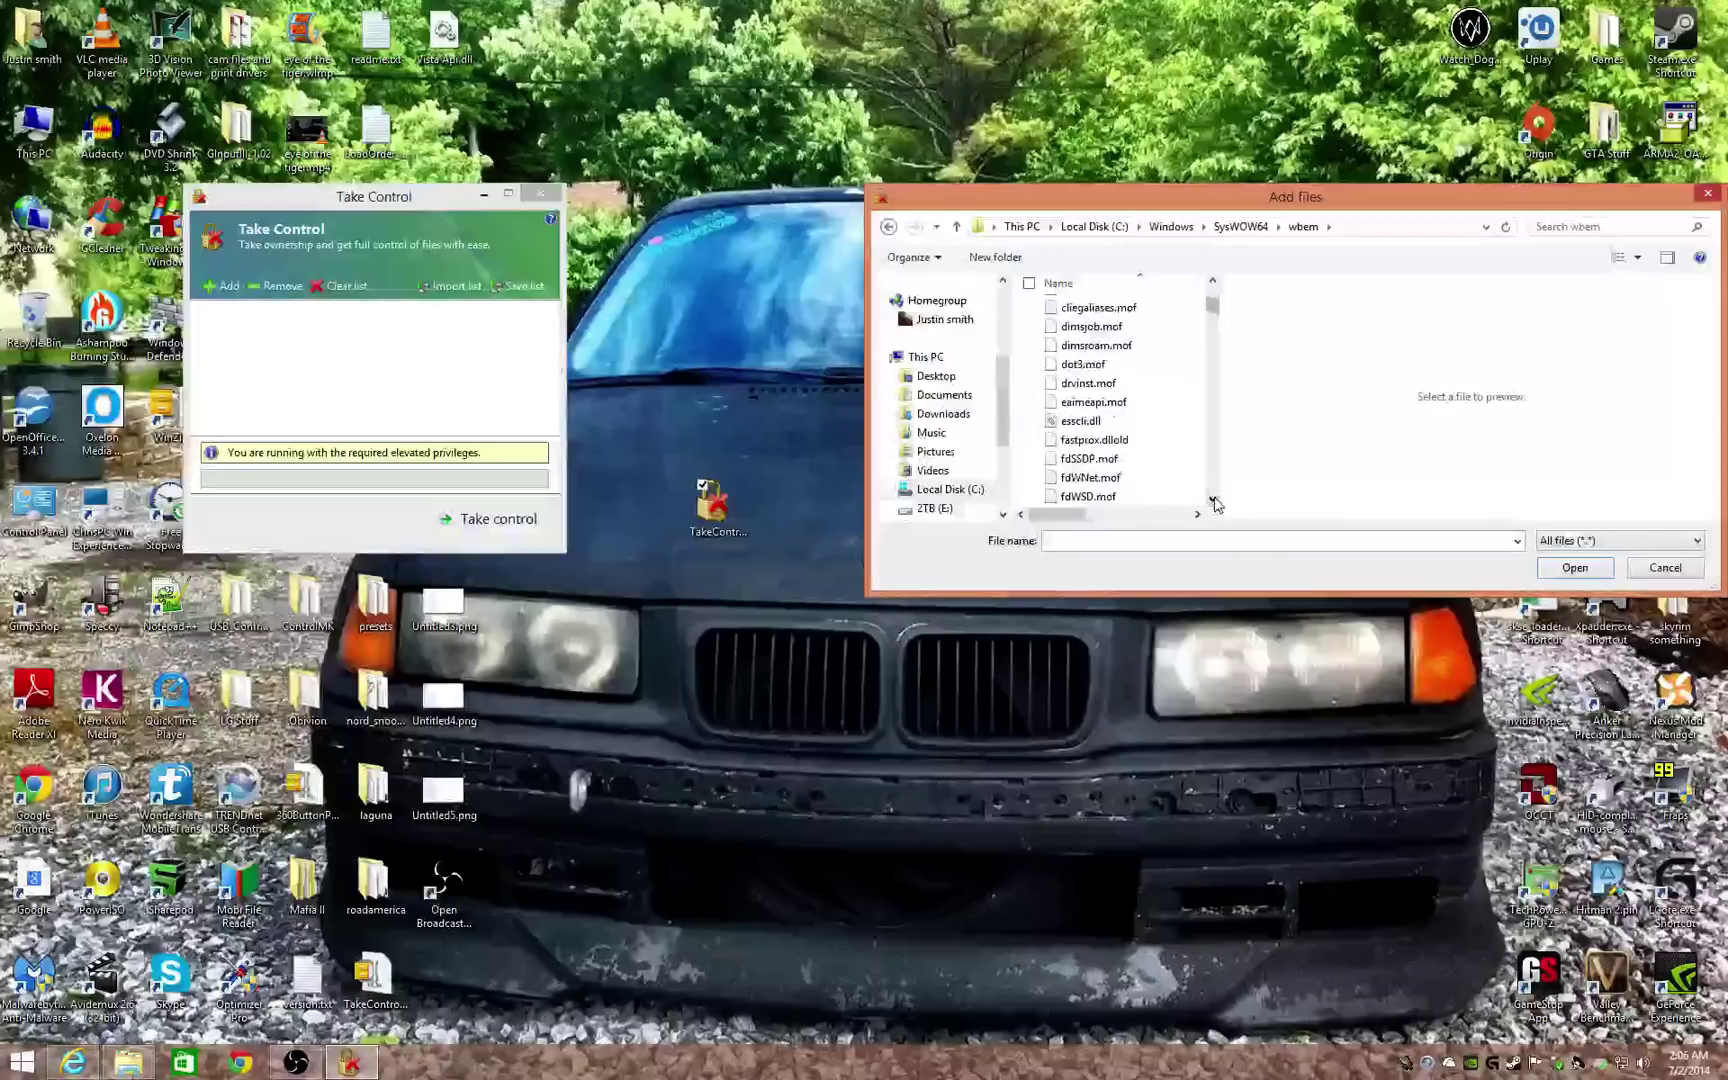
pyautogui.click(1102, 449)
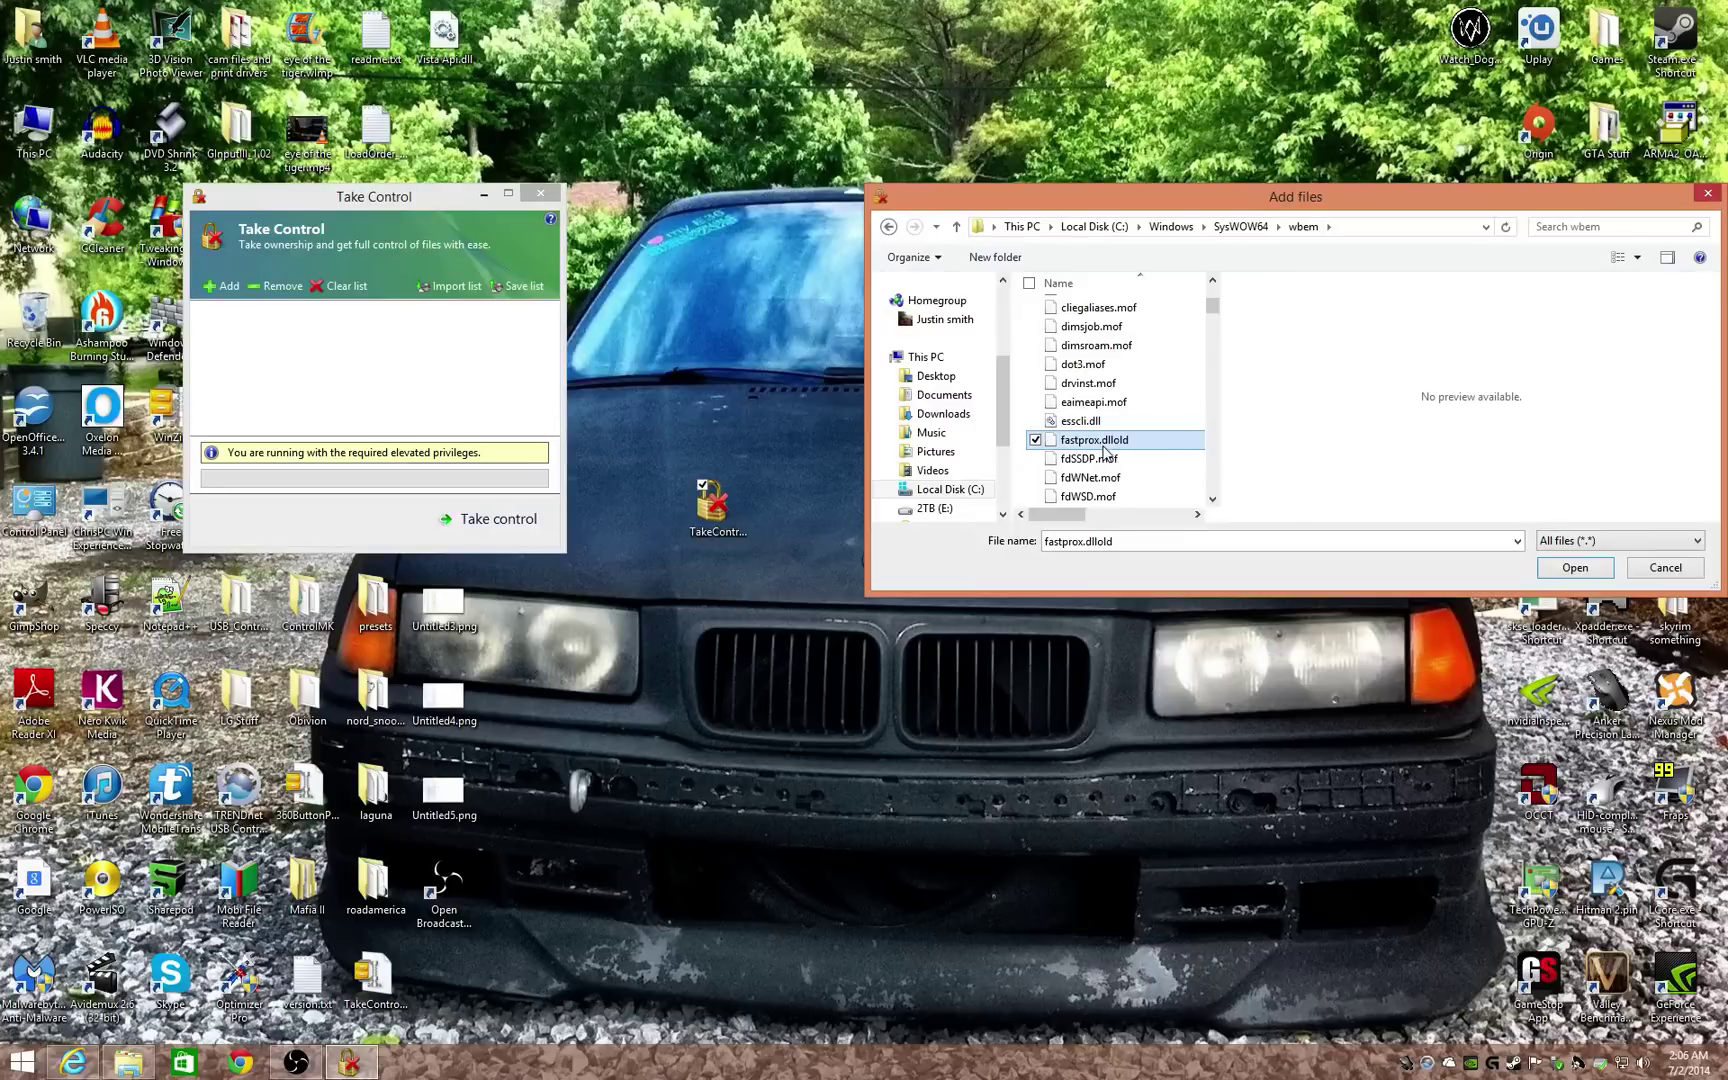
# Add C:\Windows\SysWOW64\wbem\fastprox.dllold to the Take Control list and move the window toward the centre.
pyautogui.click(1576, 568)
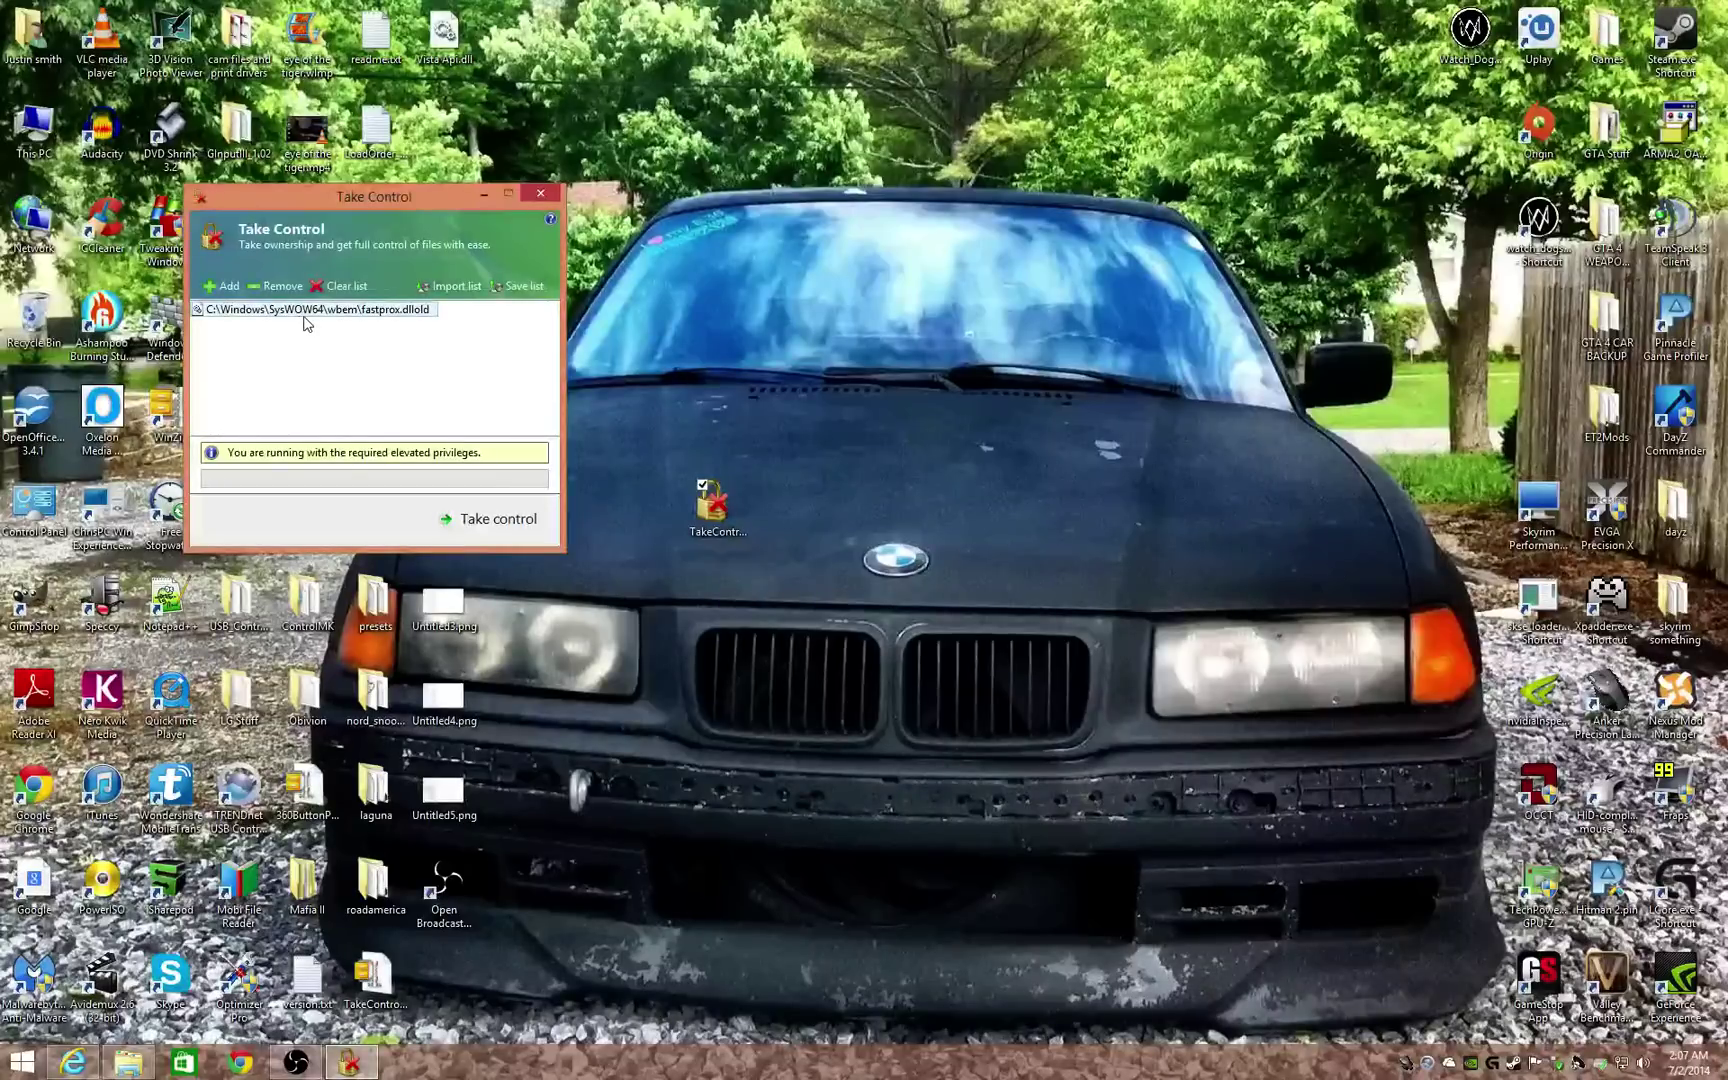
pyautogui.moveTo(373, 202); pyautogui.dragTo(834, 226)
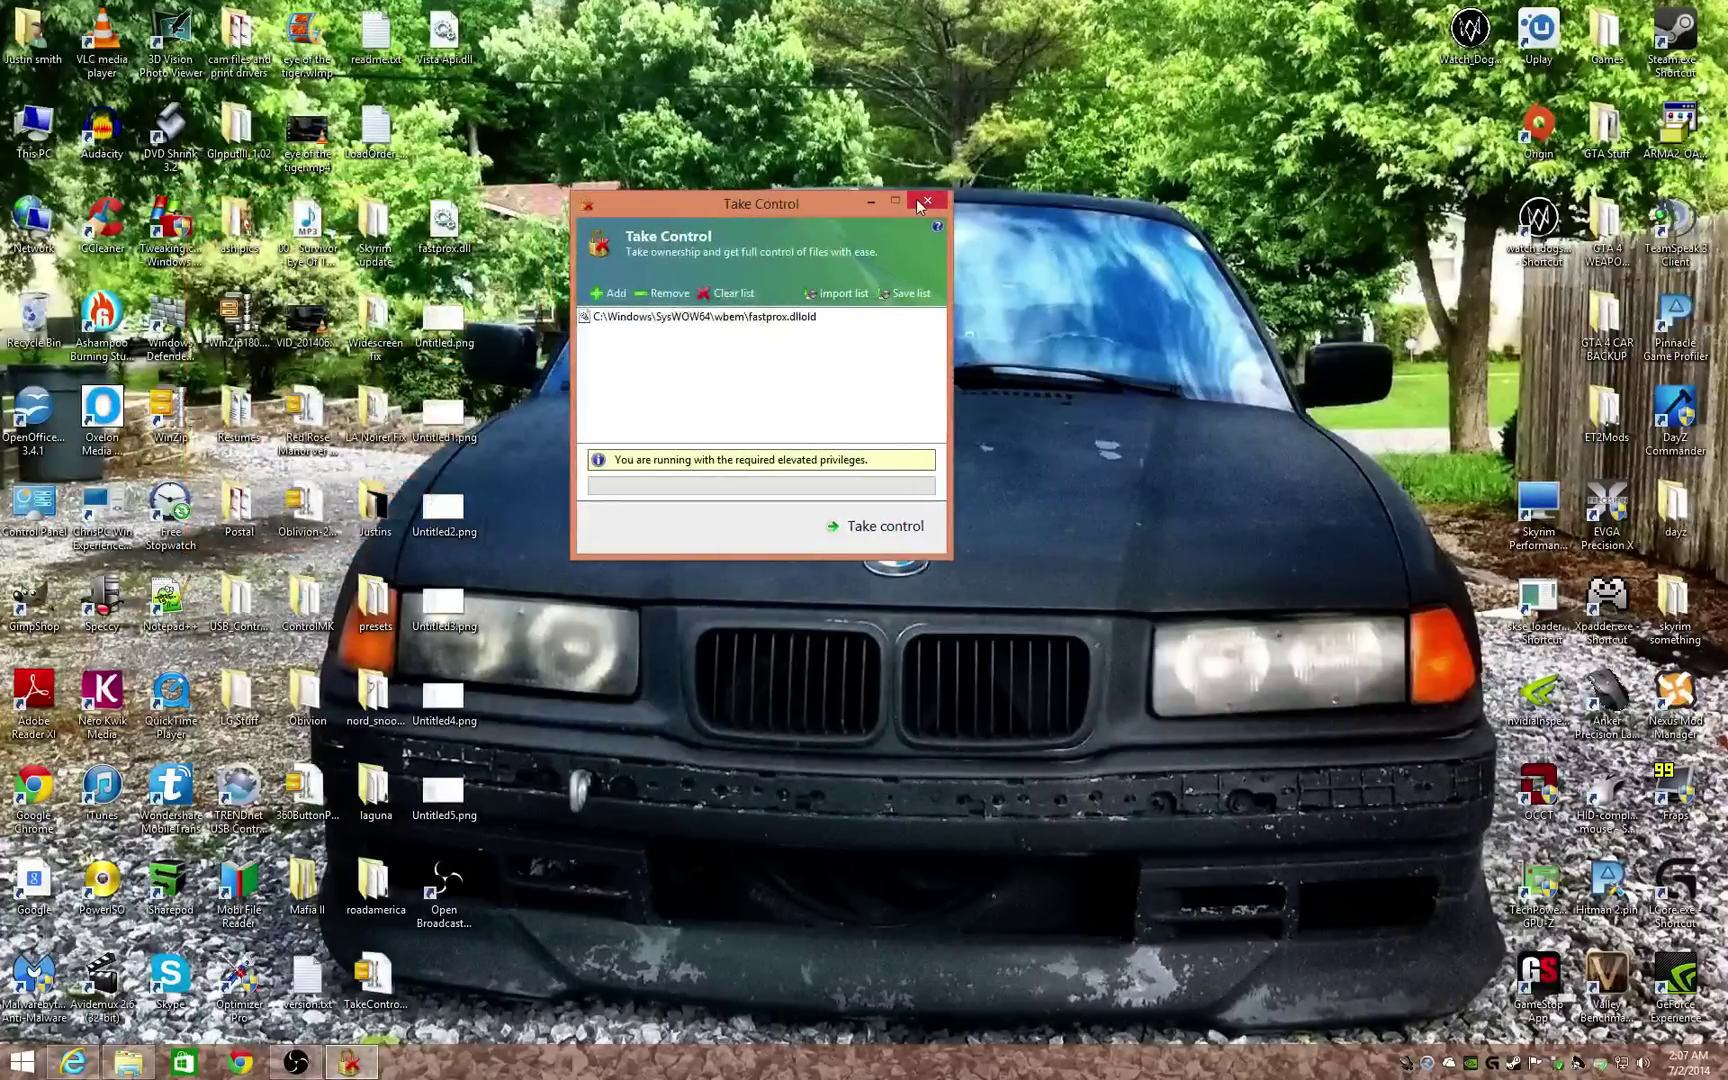
pyautogui.click(686, 325)
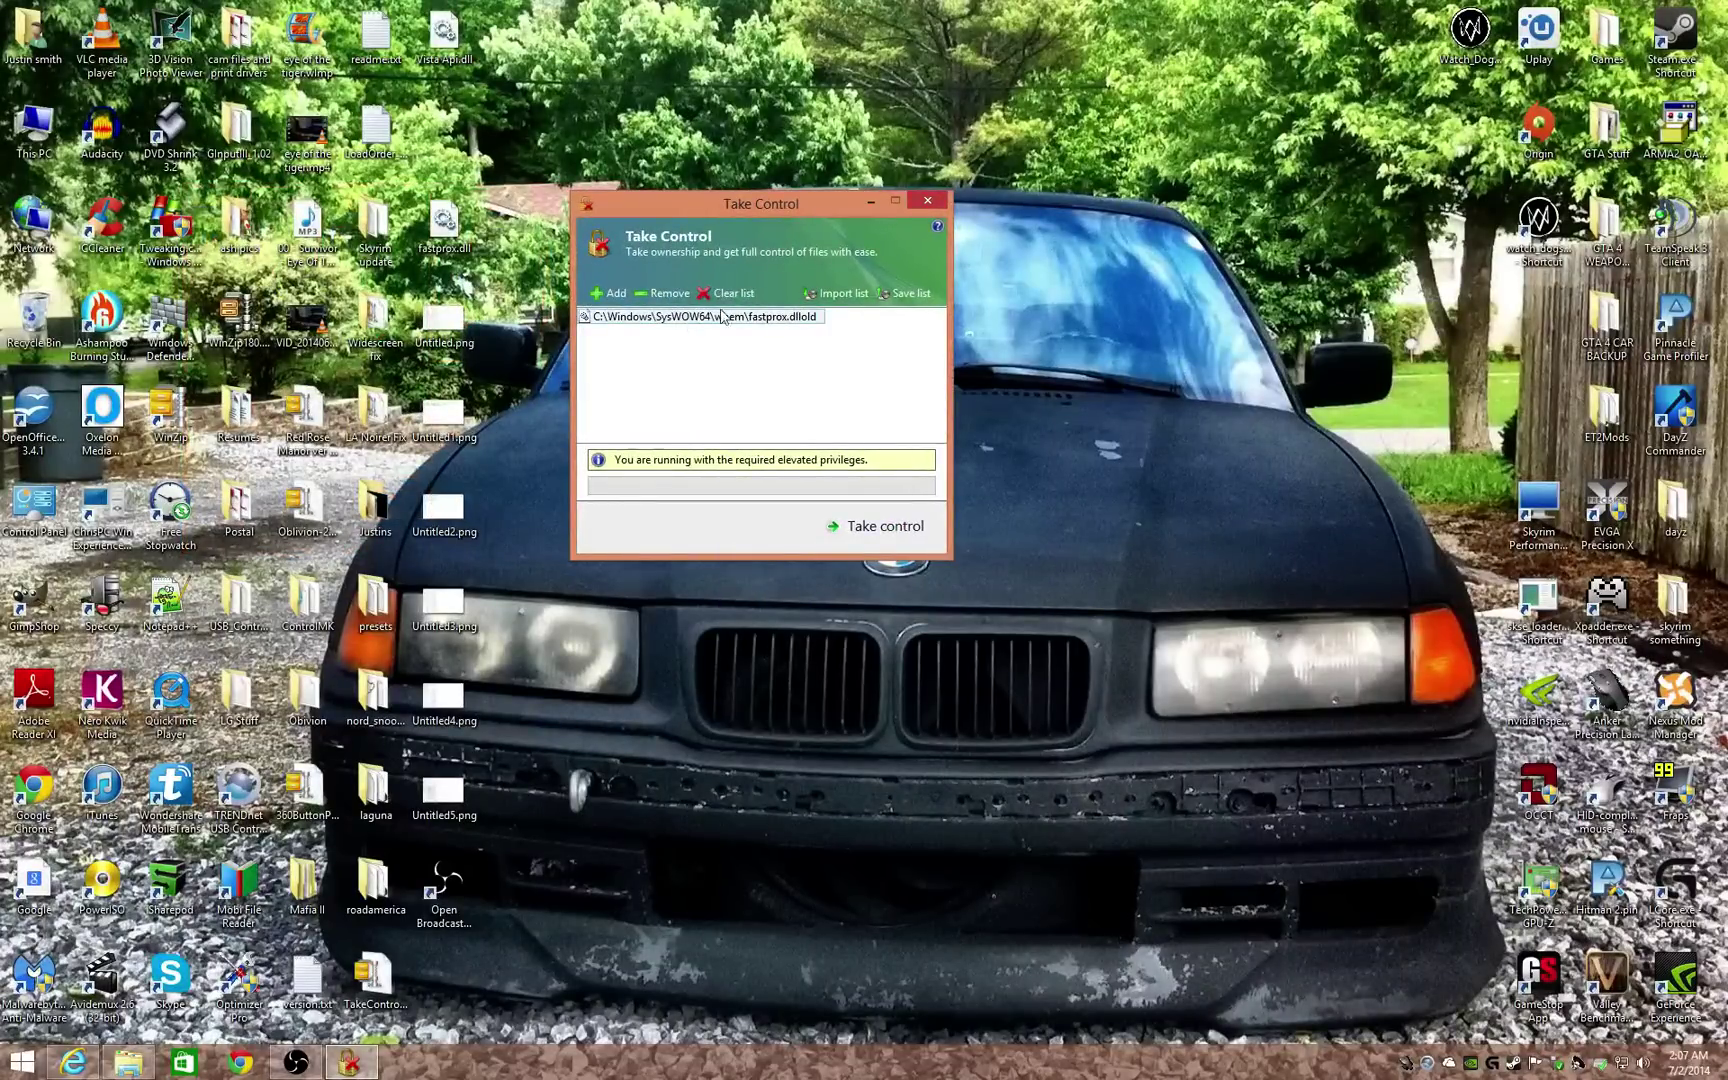
# Close Take Control and browse File Explorer to C:\Windows\SysWOW64\wbem.
pyautogui.click(930, 203)
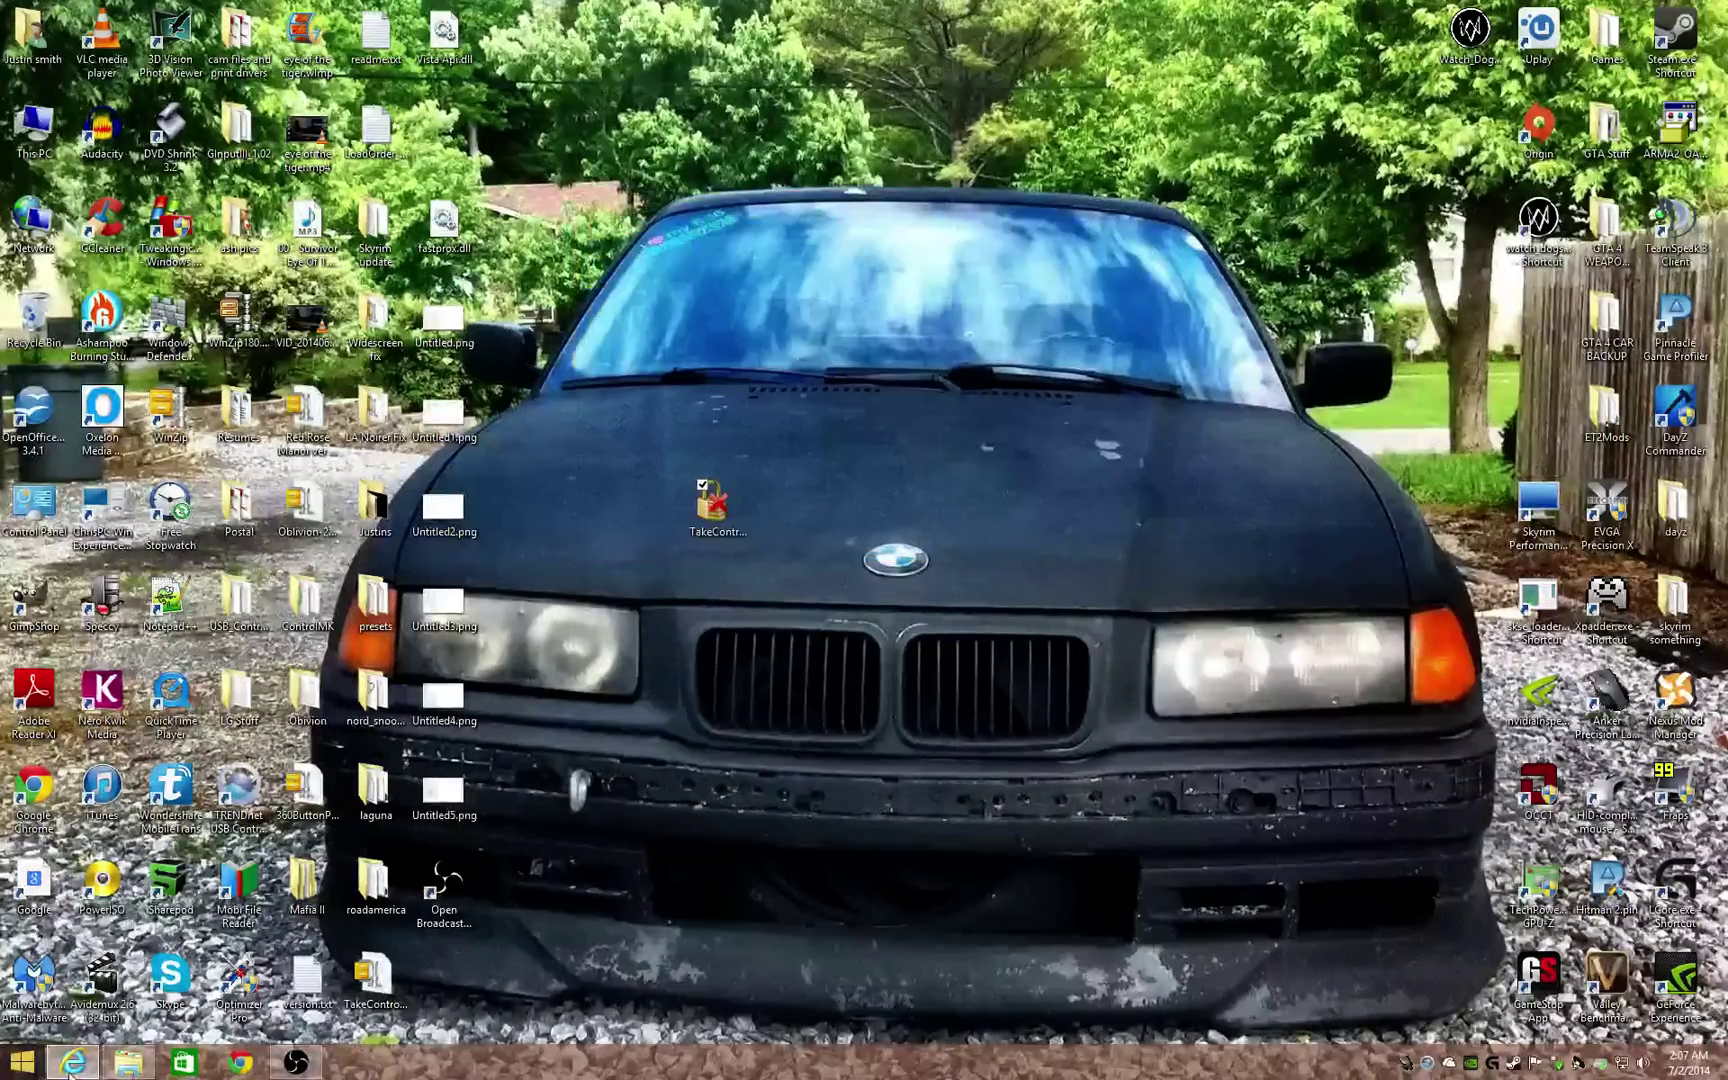
pyautogui.click(127, 1063)
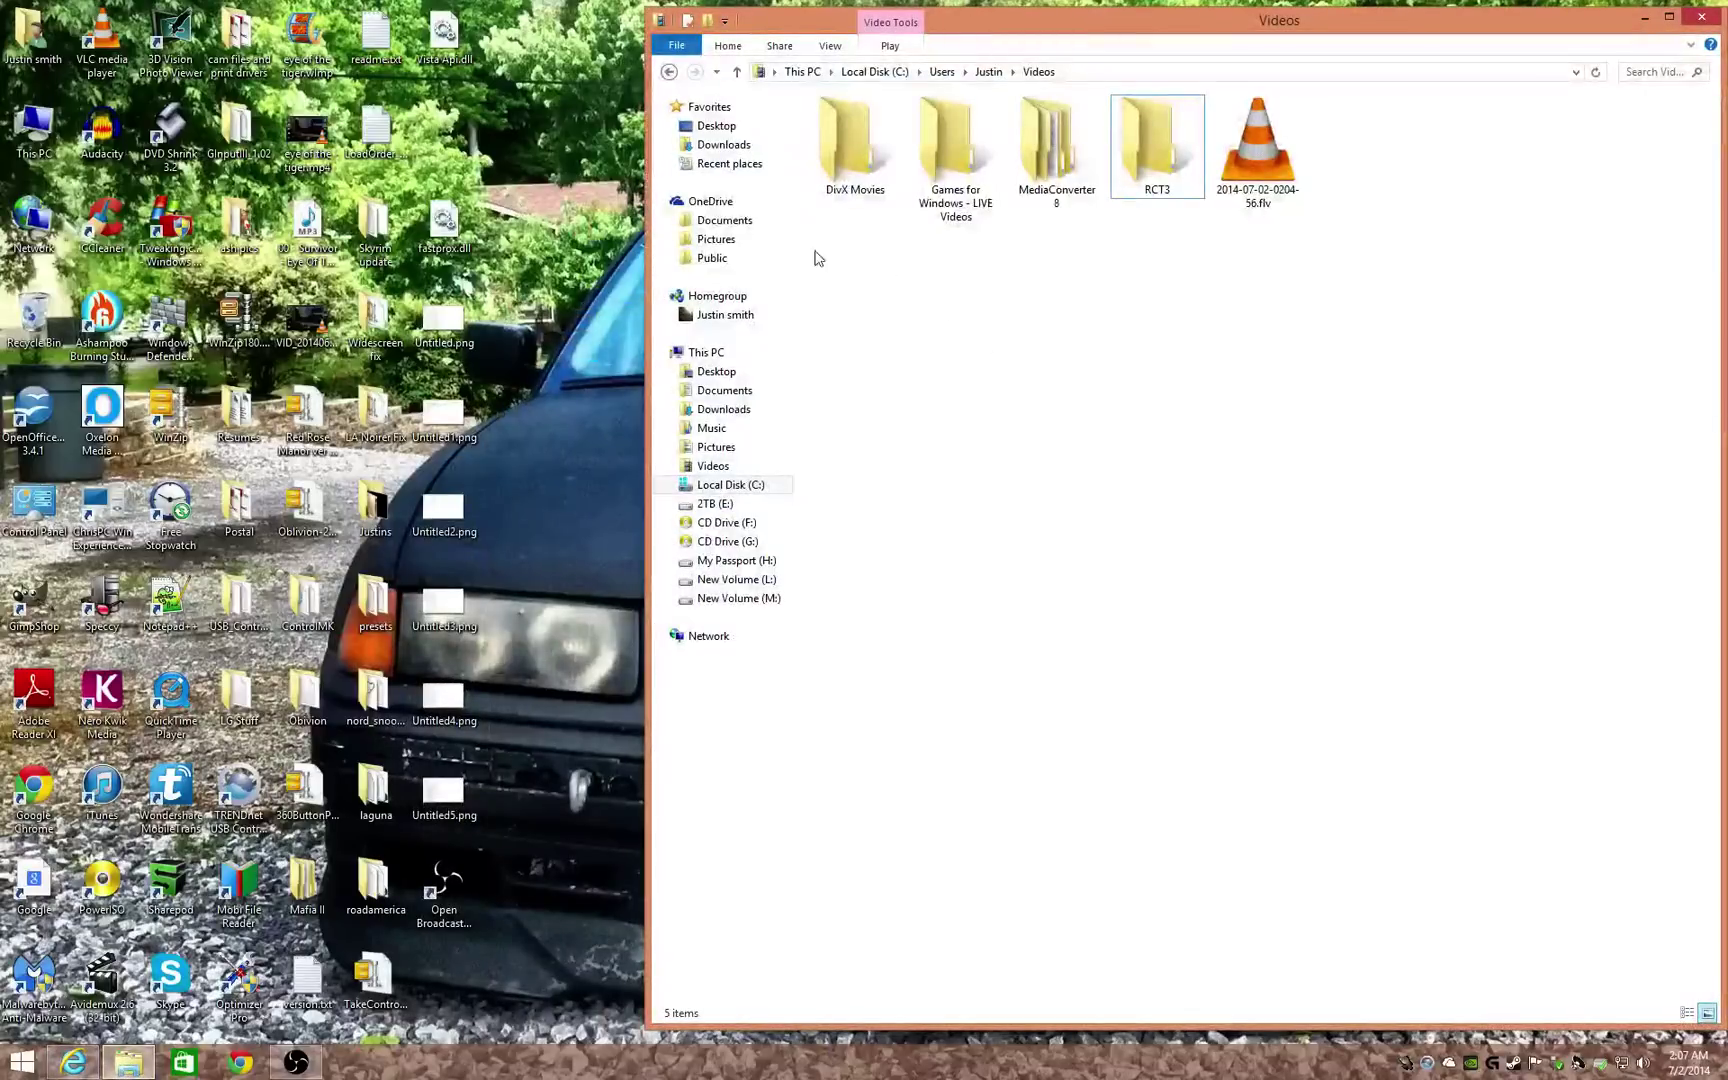
pyautogui.click(725, 487)
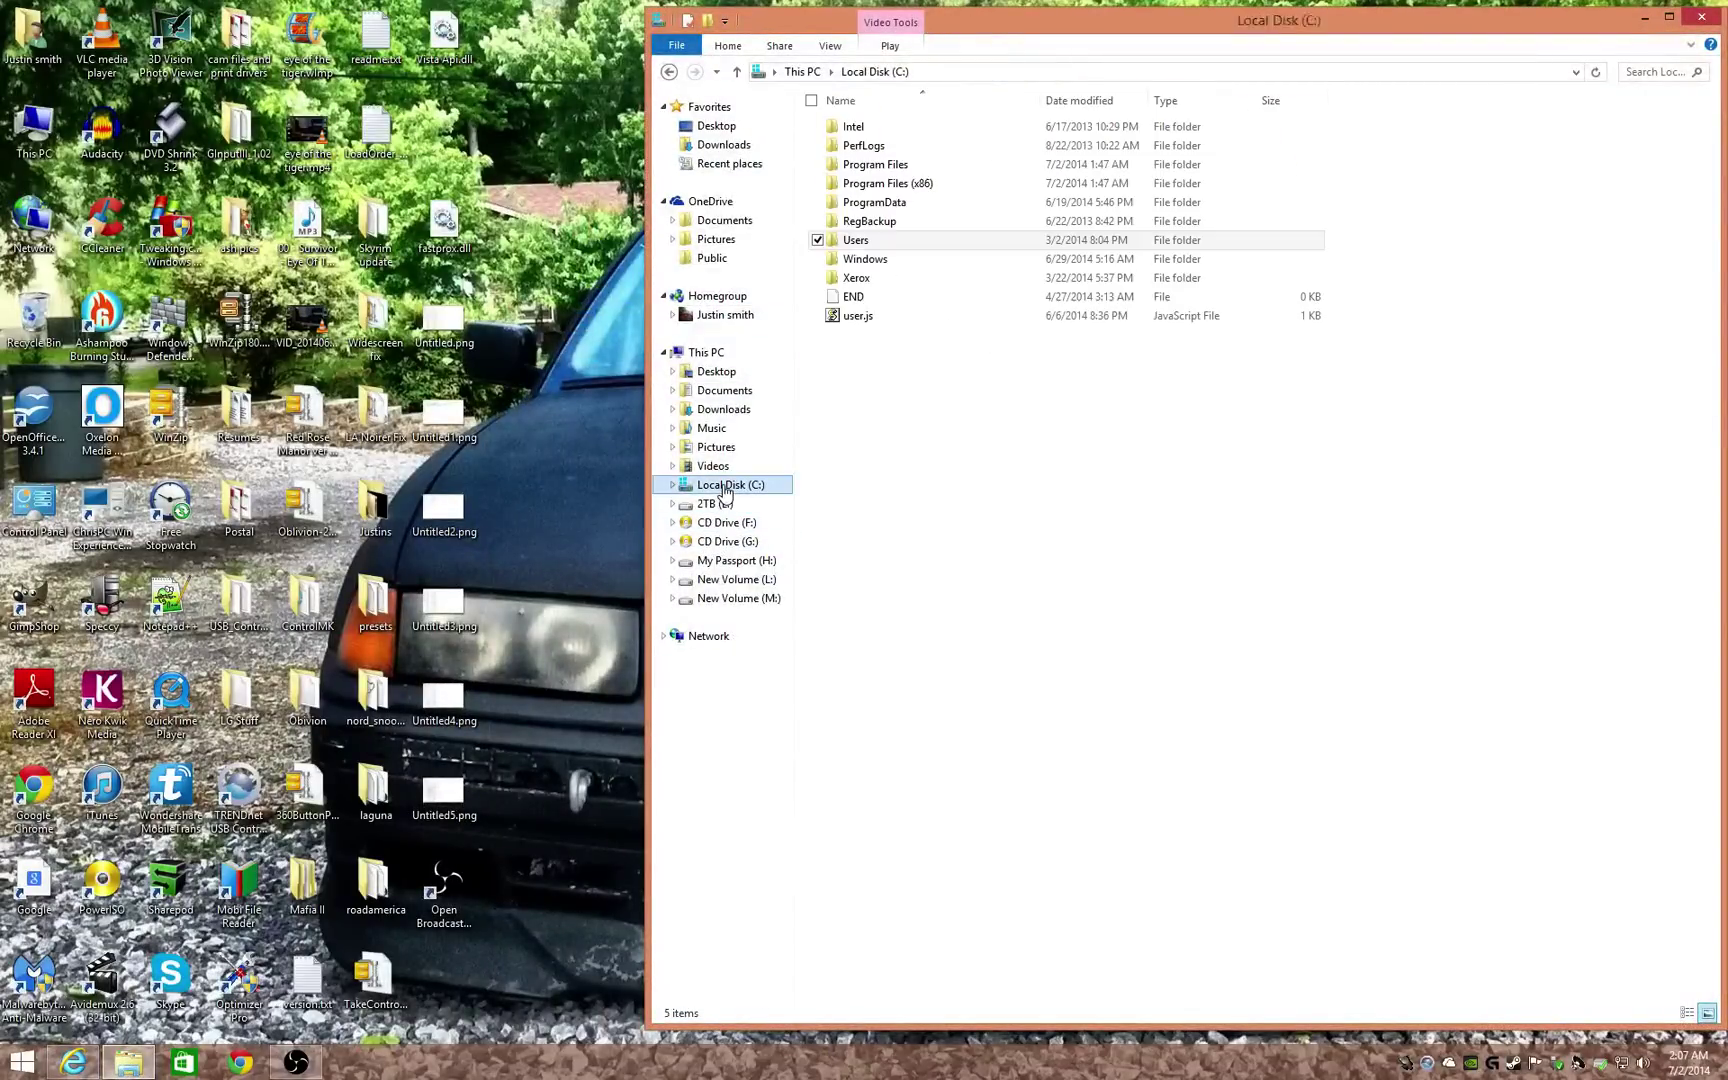
pyautogui.doubleClick(859, 260)
pyautogui.scroll(-3, 1022, 713)
pyautogui.scroll(-4, 1014, 702)
pyautogui.scroll(-3, 1014, 679)
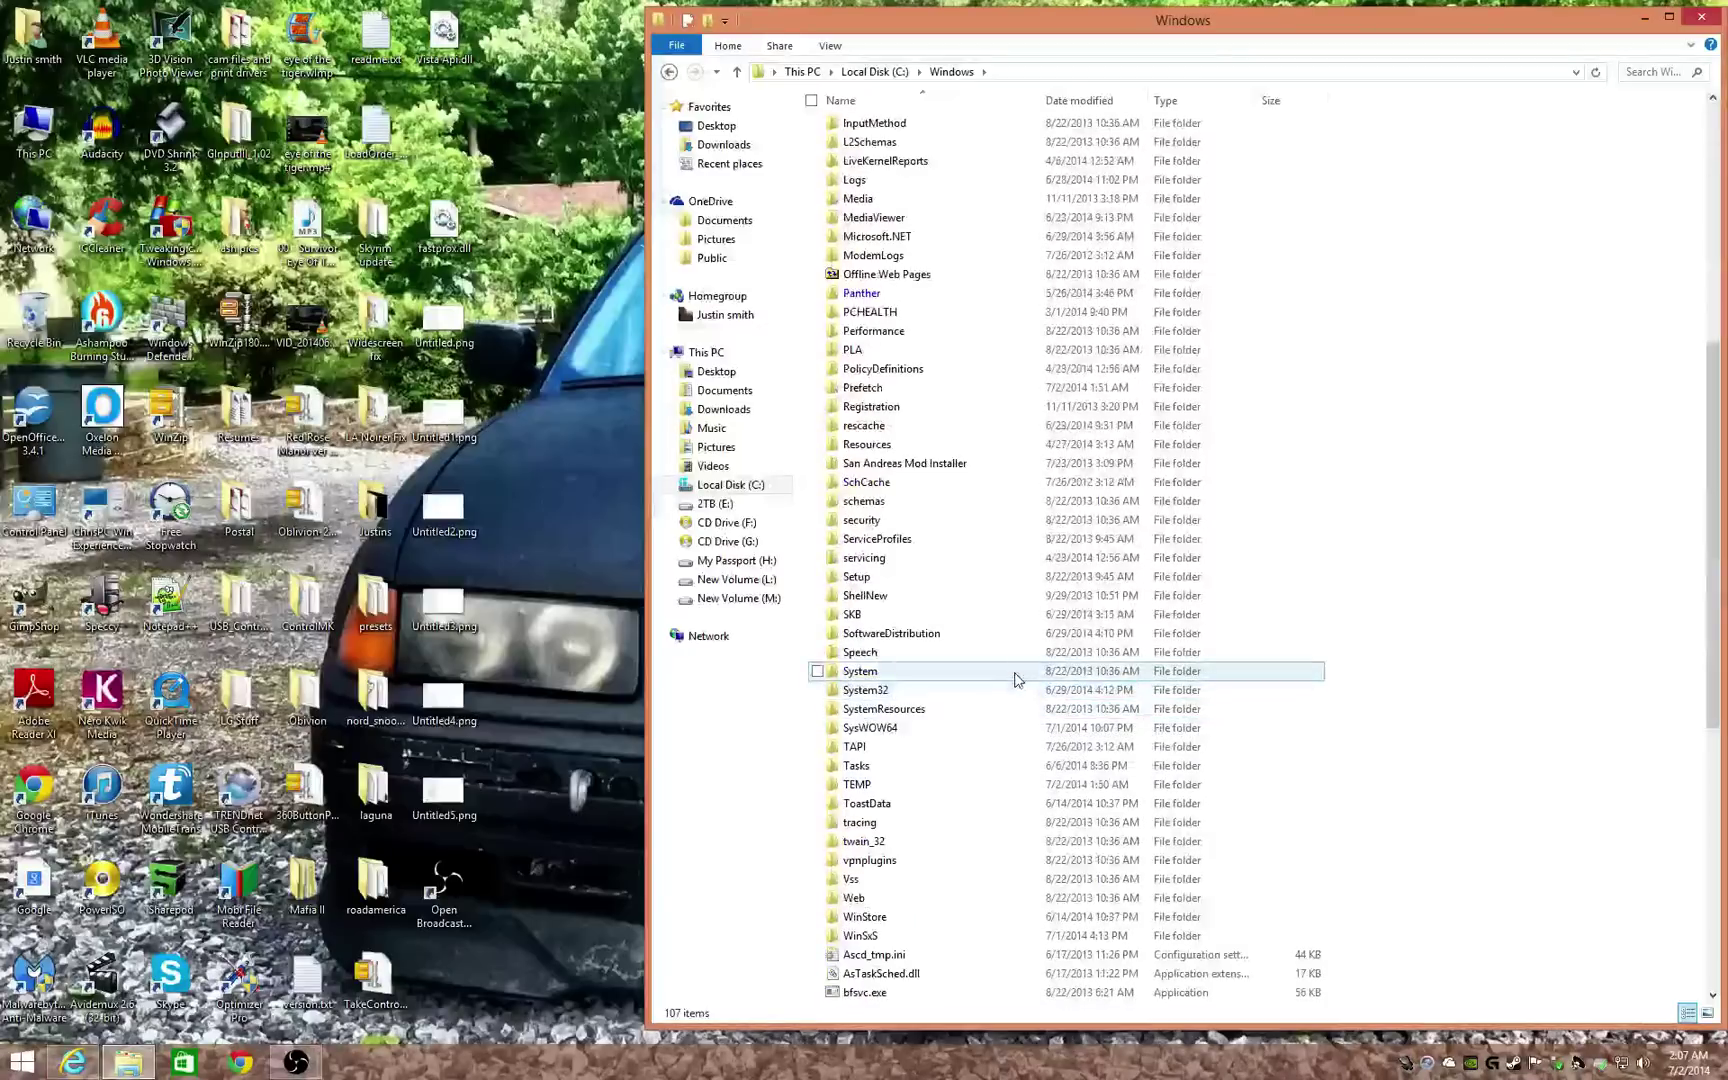
pyautogui.doubleClick(878, 728)
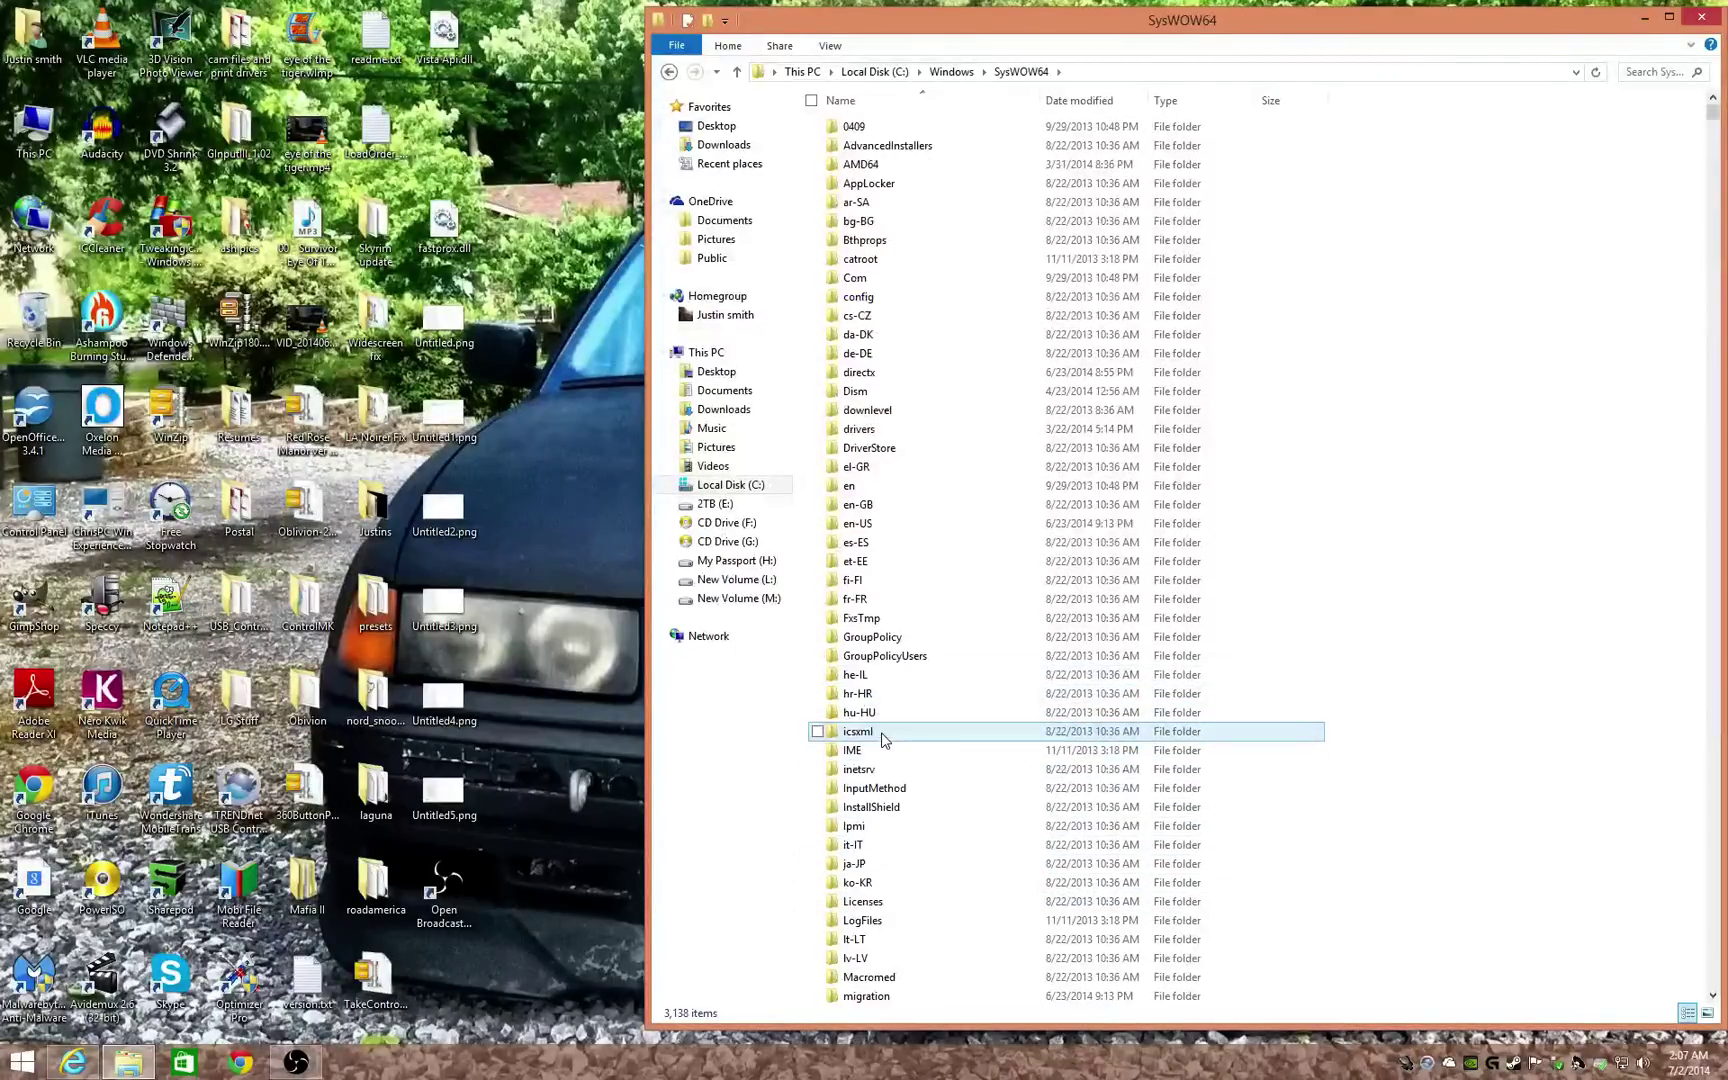
pyautogui.scroll(-4, 902, 752)
pyautogui.scroll(-4, 902, 751)
pyautogui.scroll(-4, 899, 747)
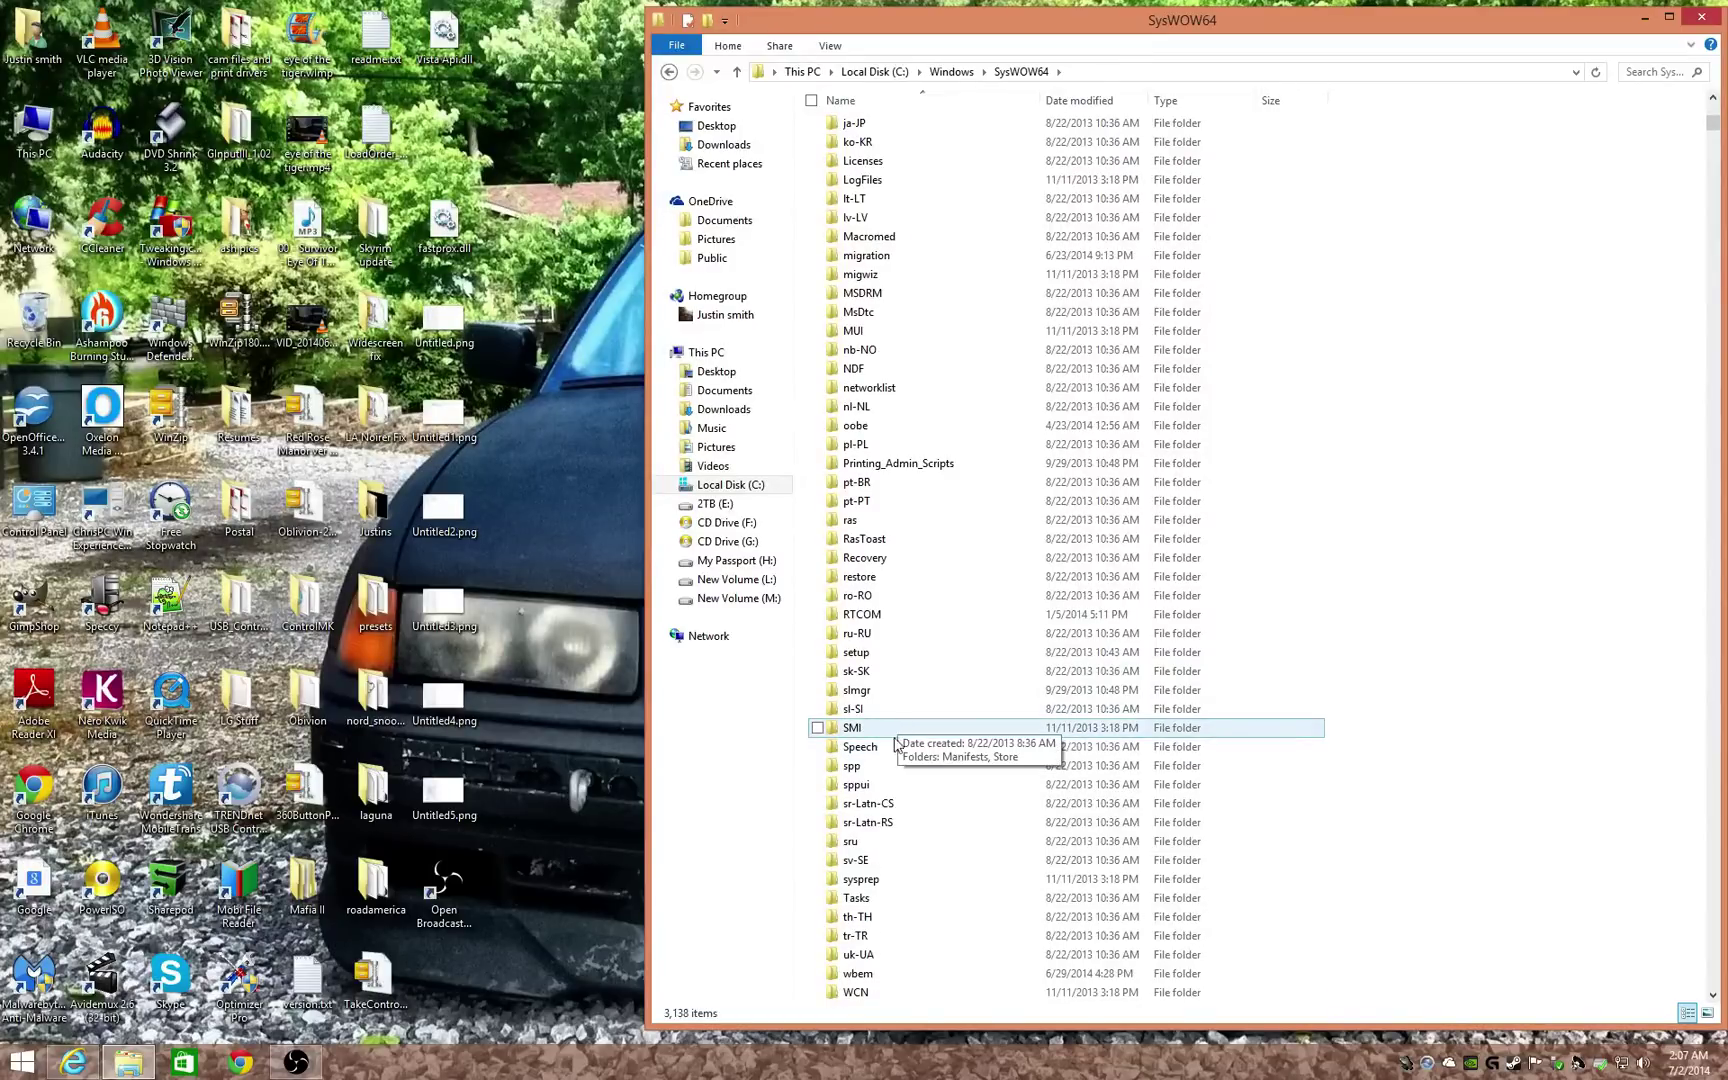
pyautogui.scroll(-2, 899, 749)
pyautogui.click(877, 882)
pyautogui.doubleClick(877, 885)
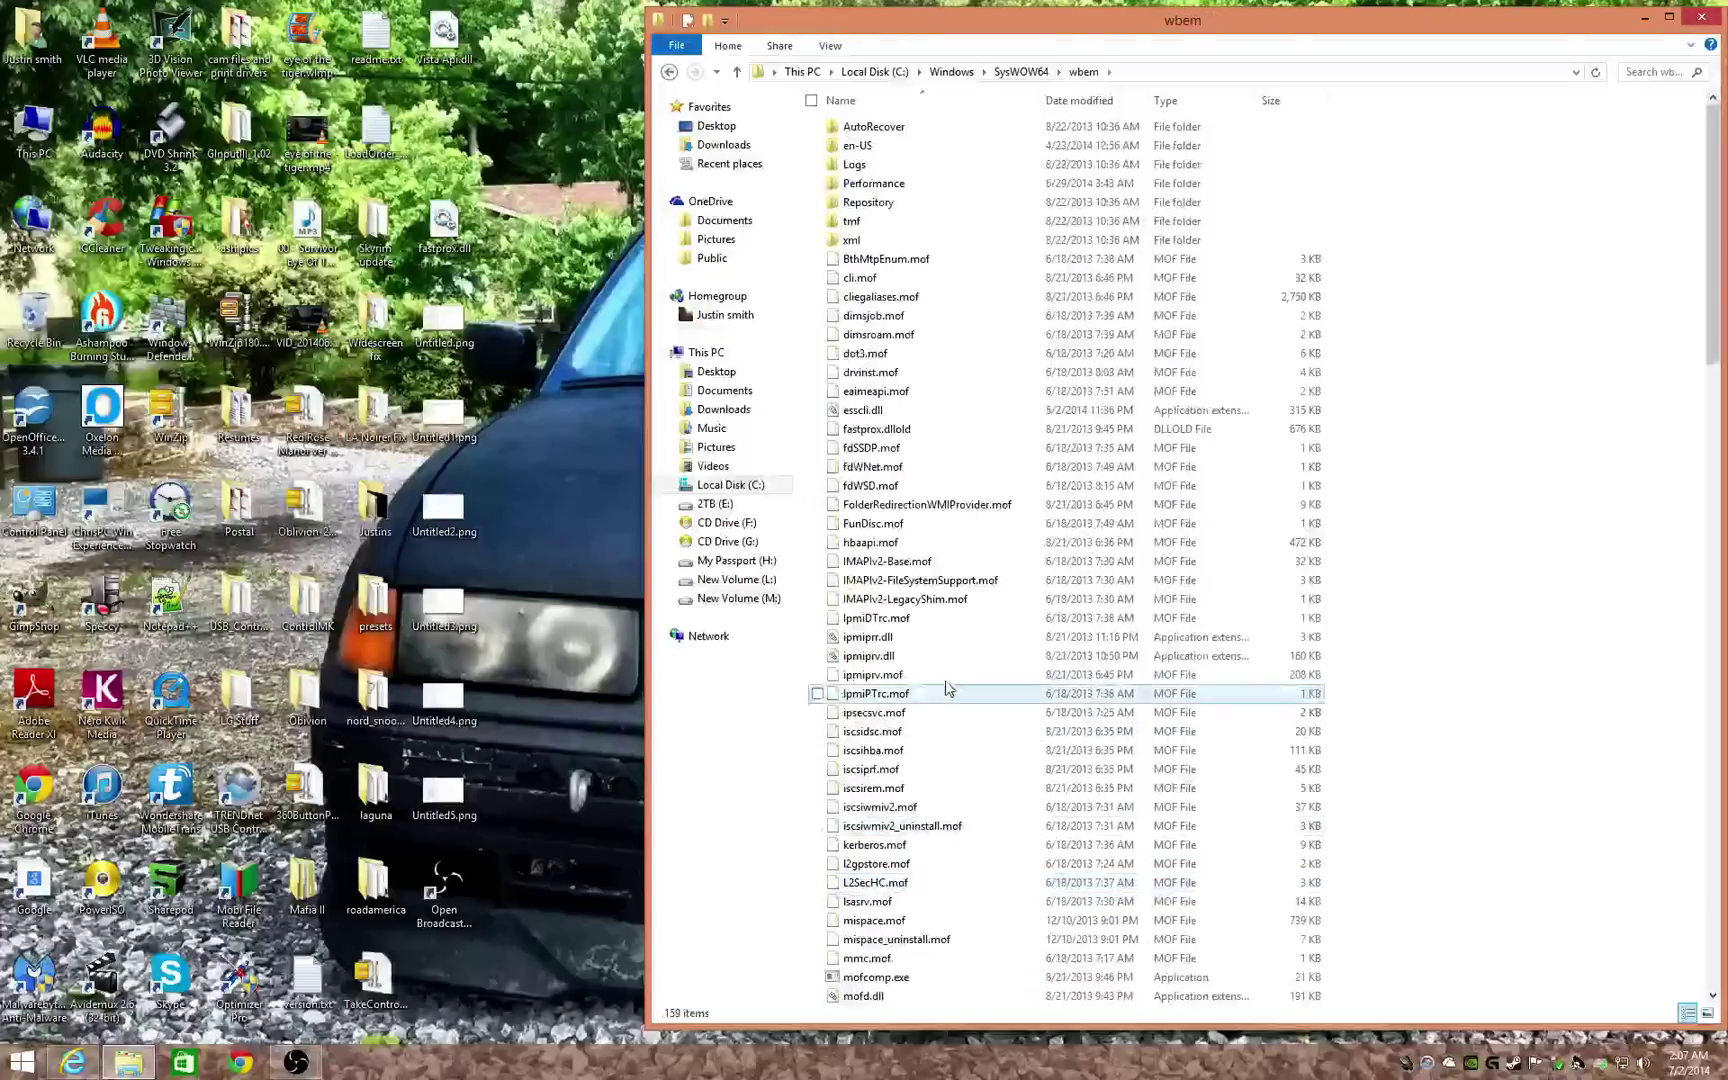
# Rename-edit fastprox.dllold, keep the name fastprox.dllold, and close File Explorer.
pyautogui.rightClick(890, 433)
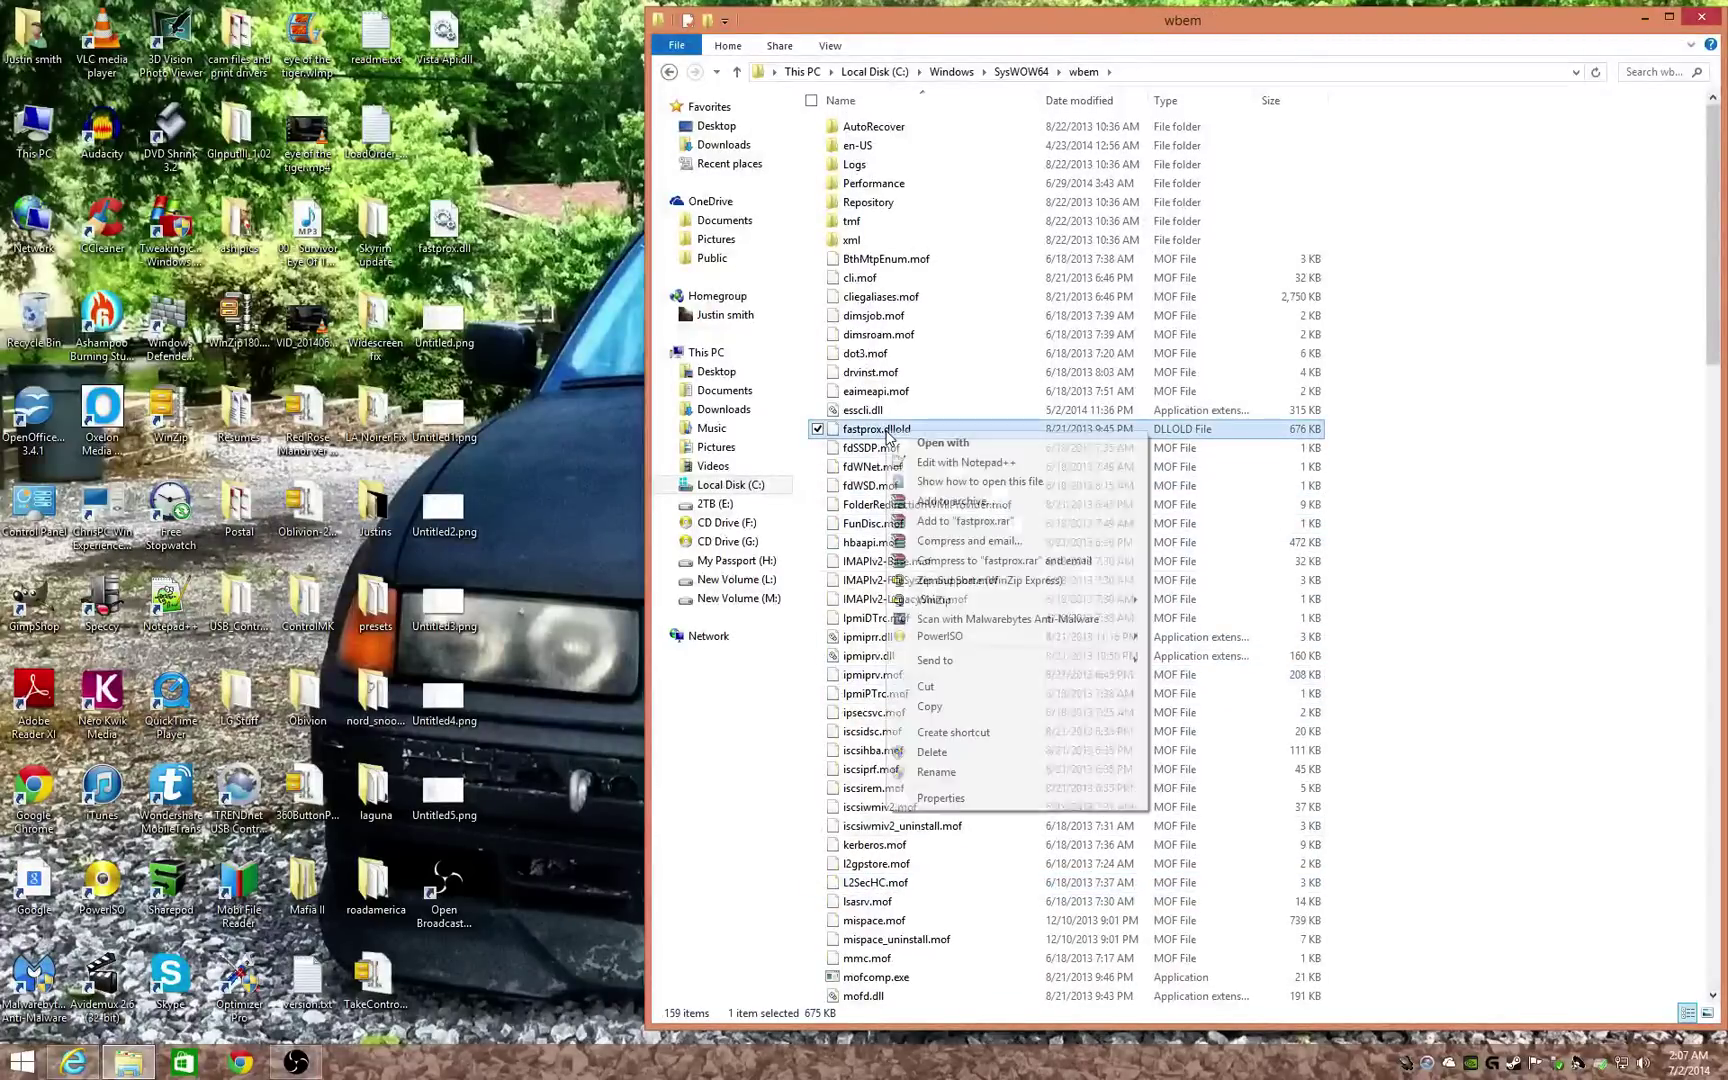
pyautogui.click(939, 773)
pyautogui.click(914, 428)
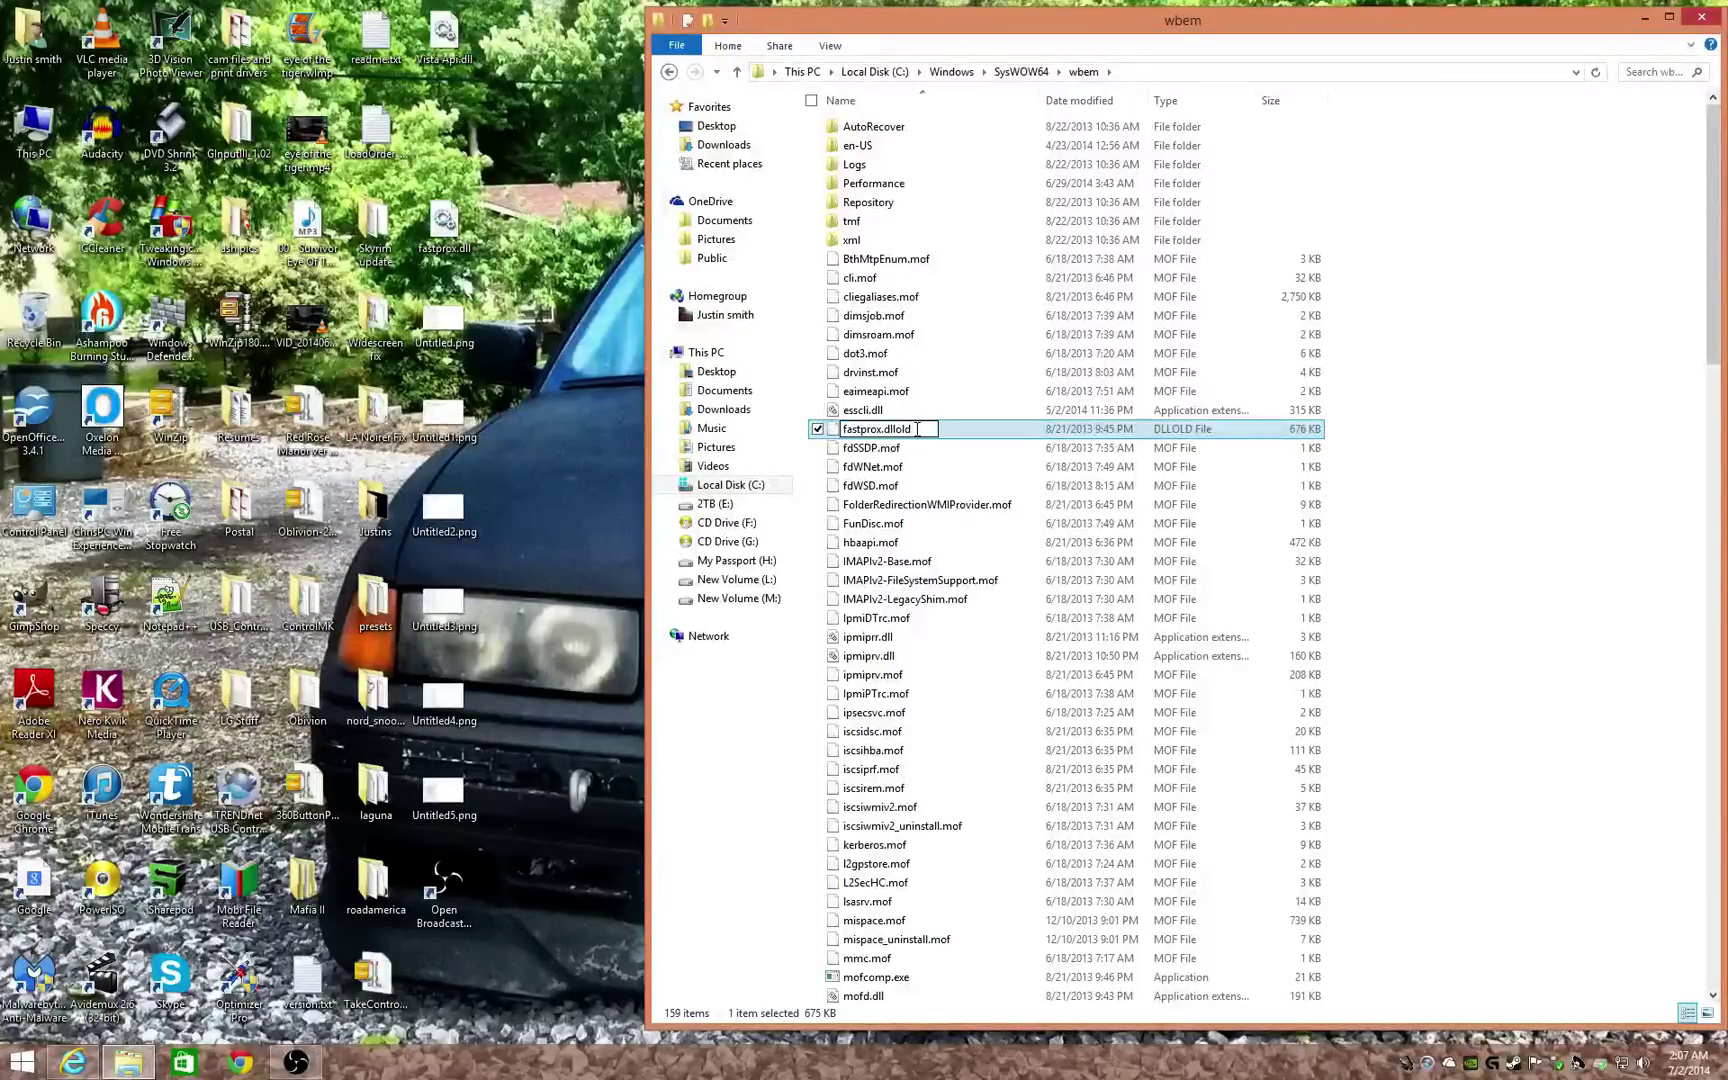
pyautogui.press('Return')
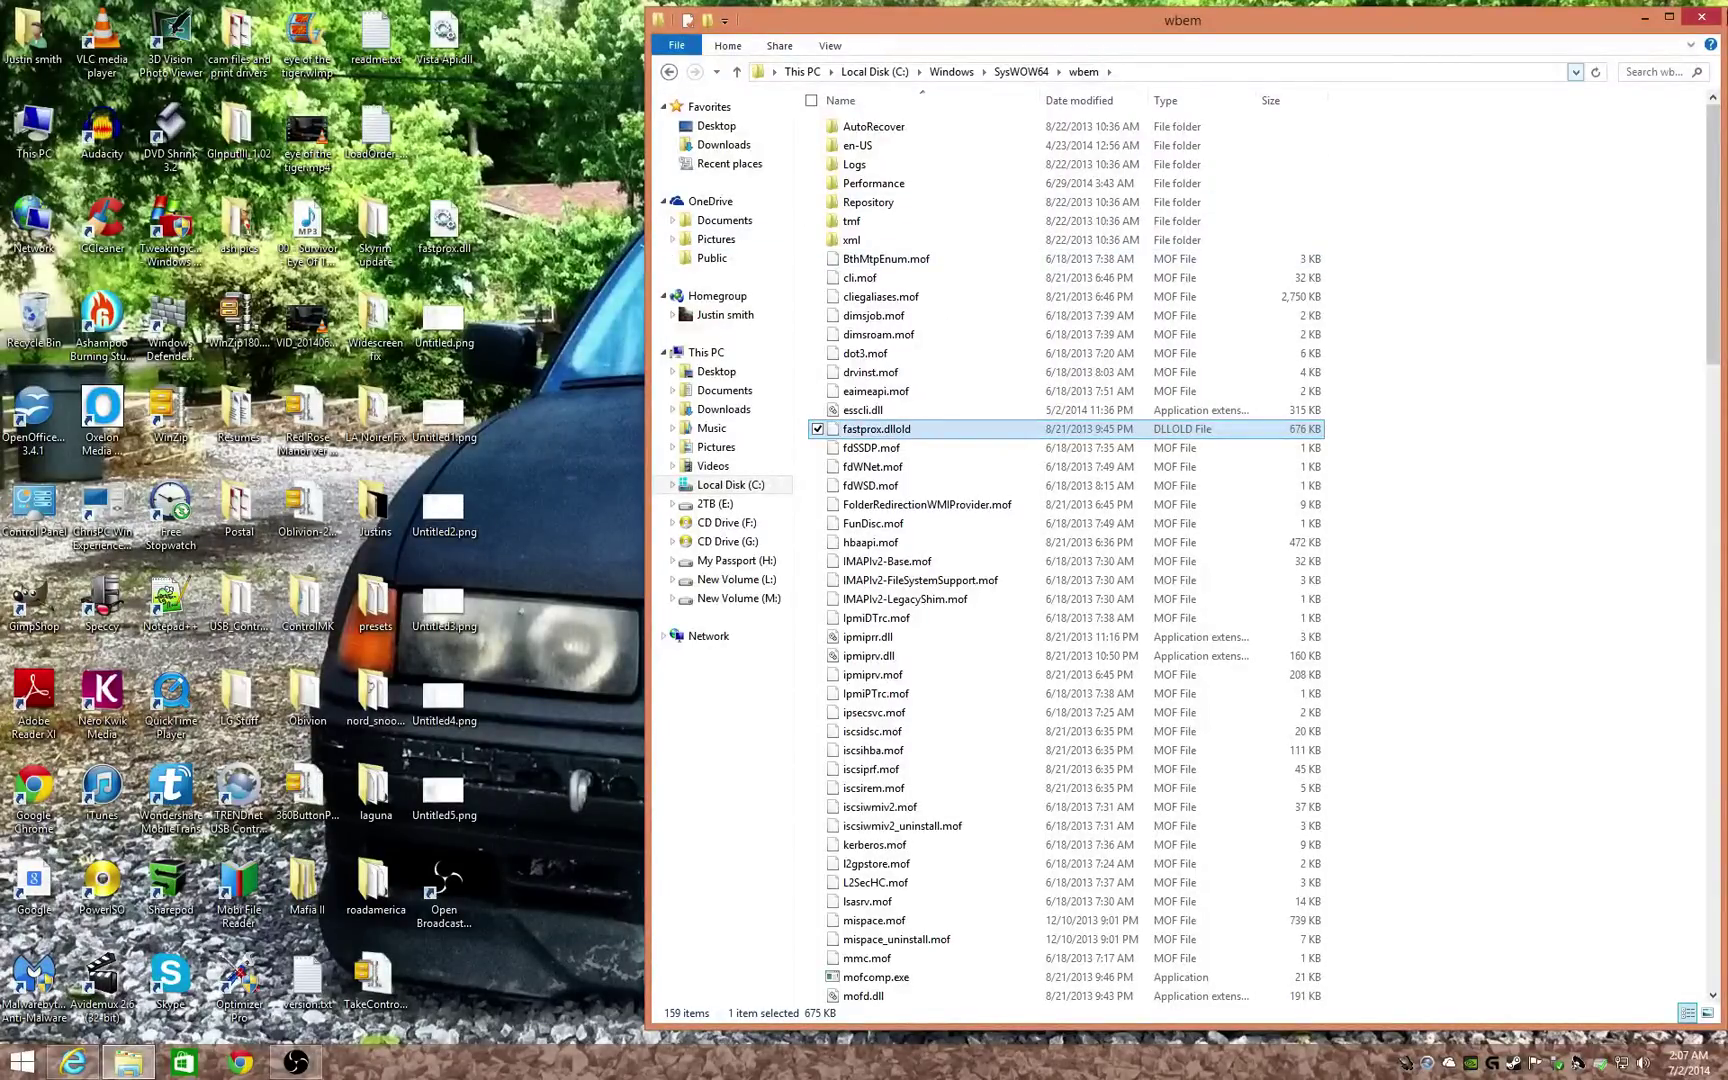
pyautogui.click(1702, 19)
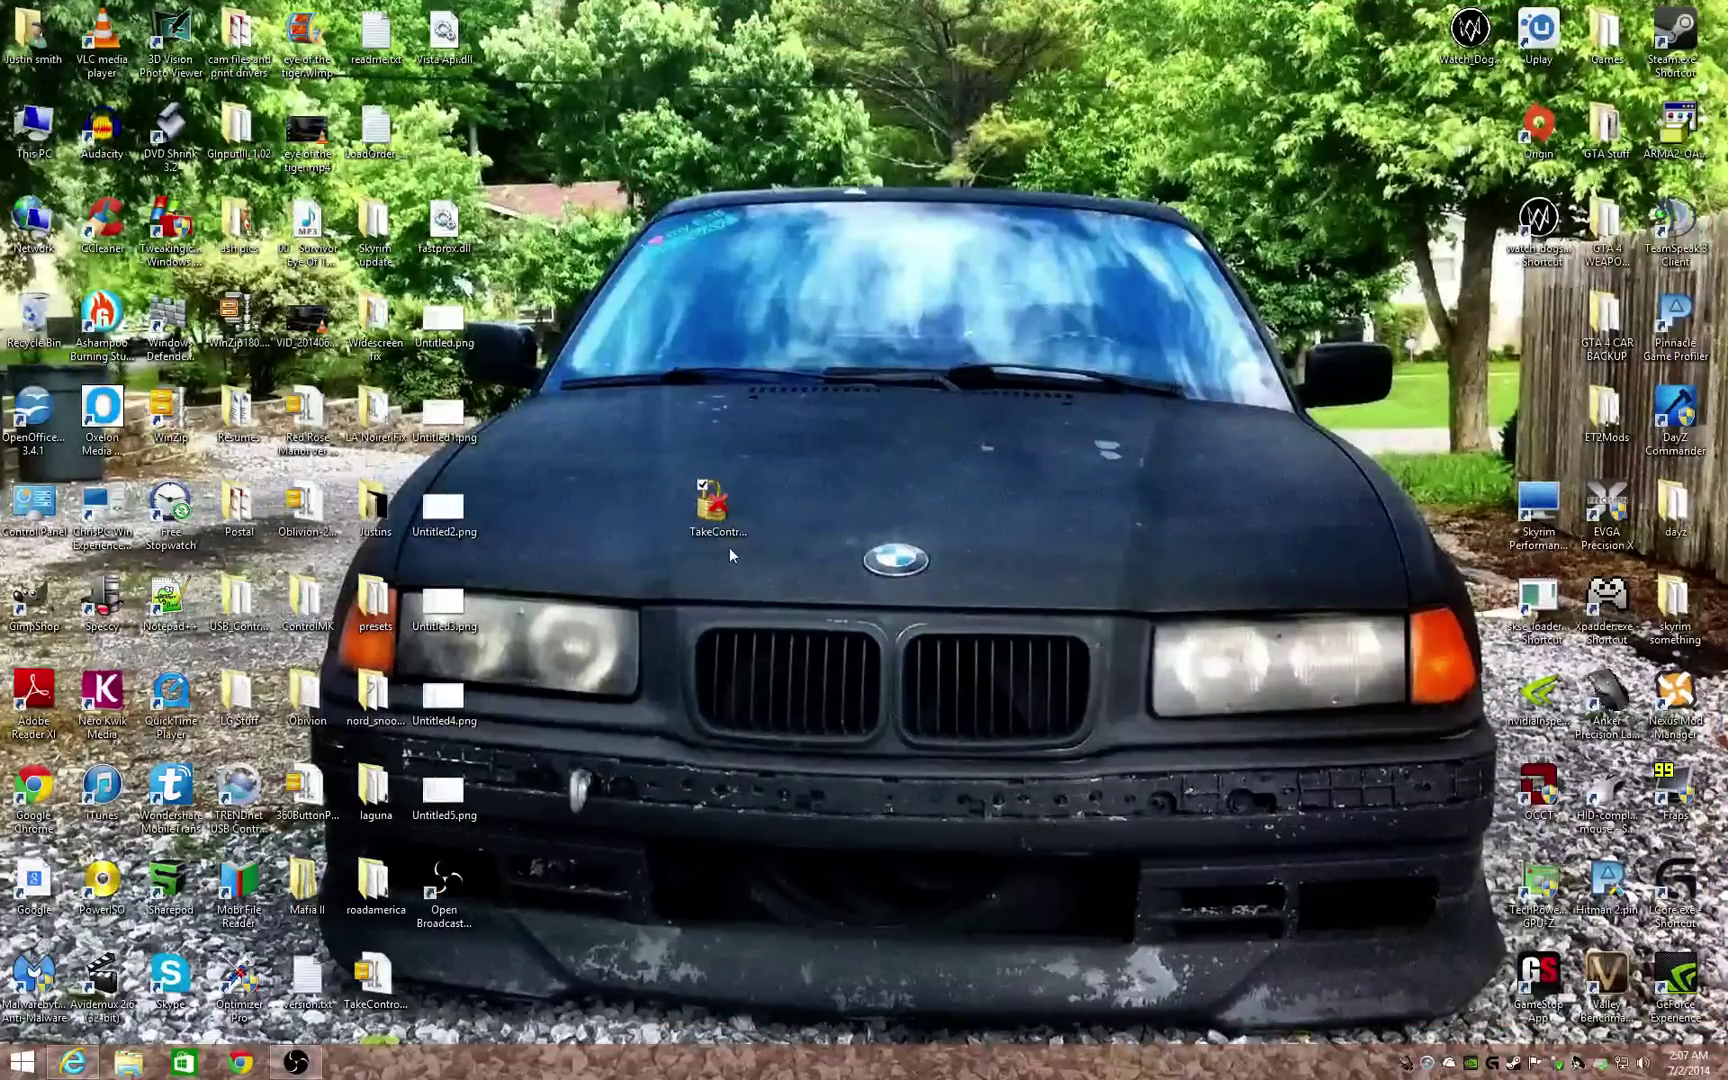
# Drag the TakeControl icon back up into the top row of desktop icons.
pyautogui.moveTo(712, 504); pyautogui.dragTo(513, 132)
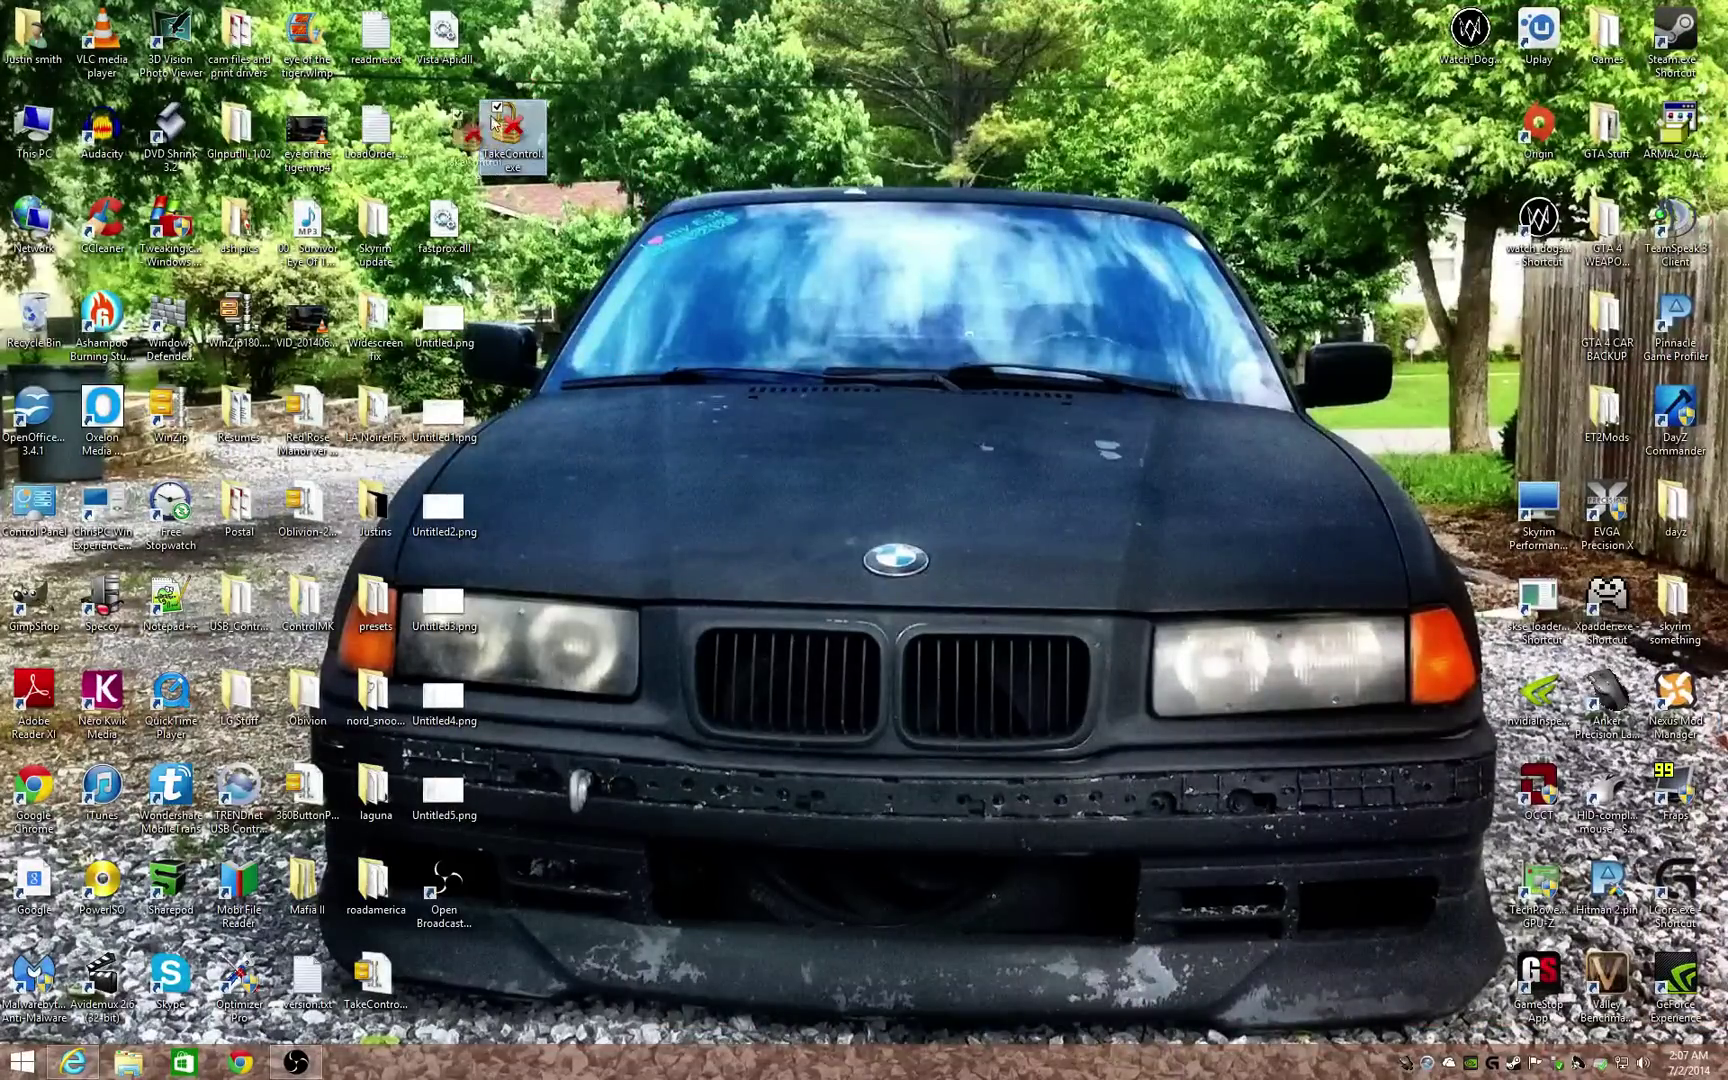
pyautogui.click(816, 510)
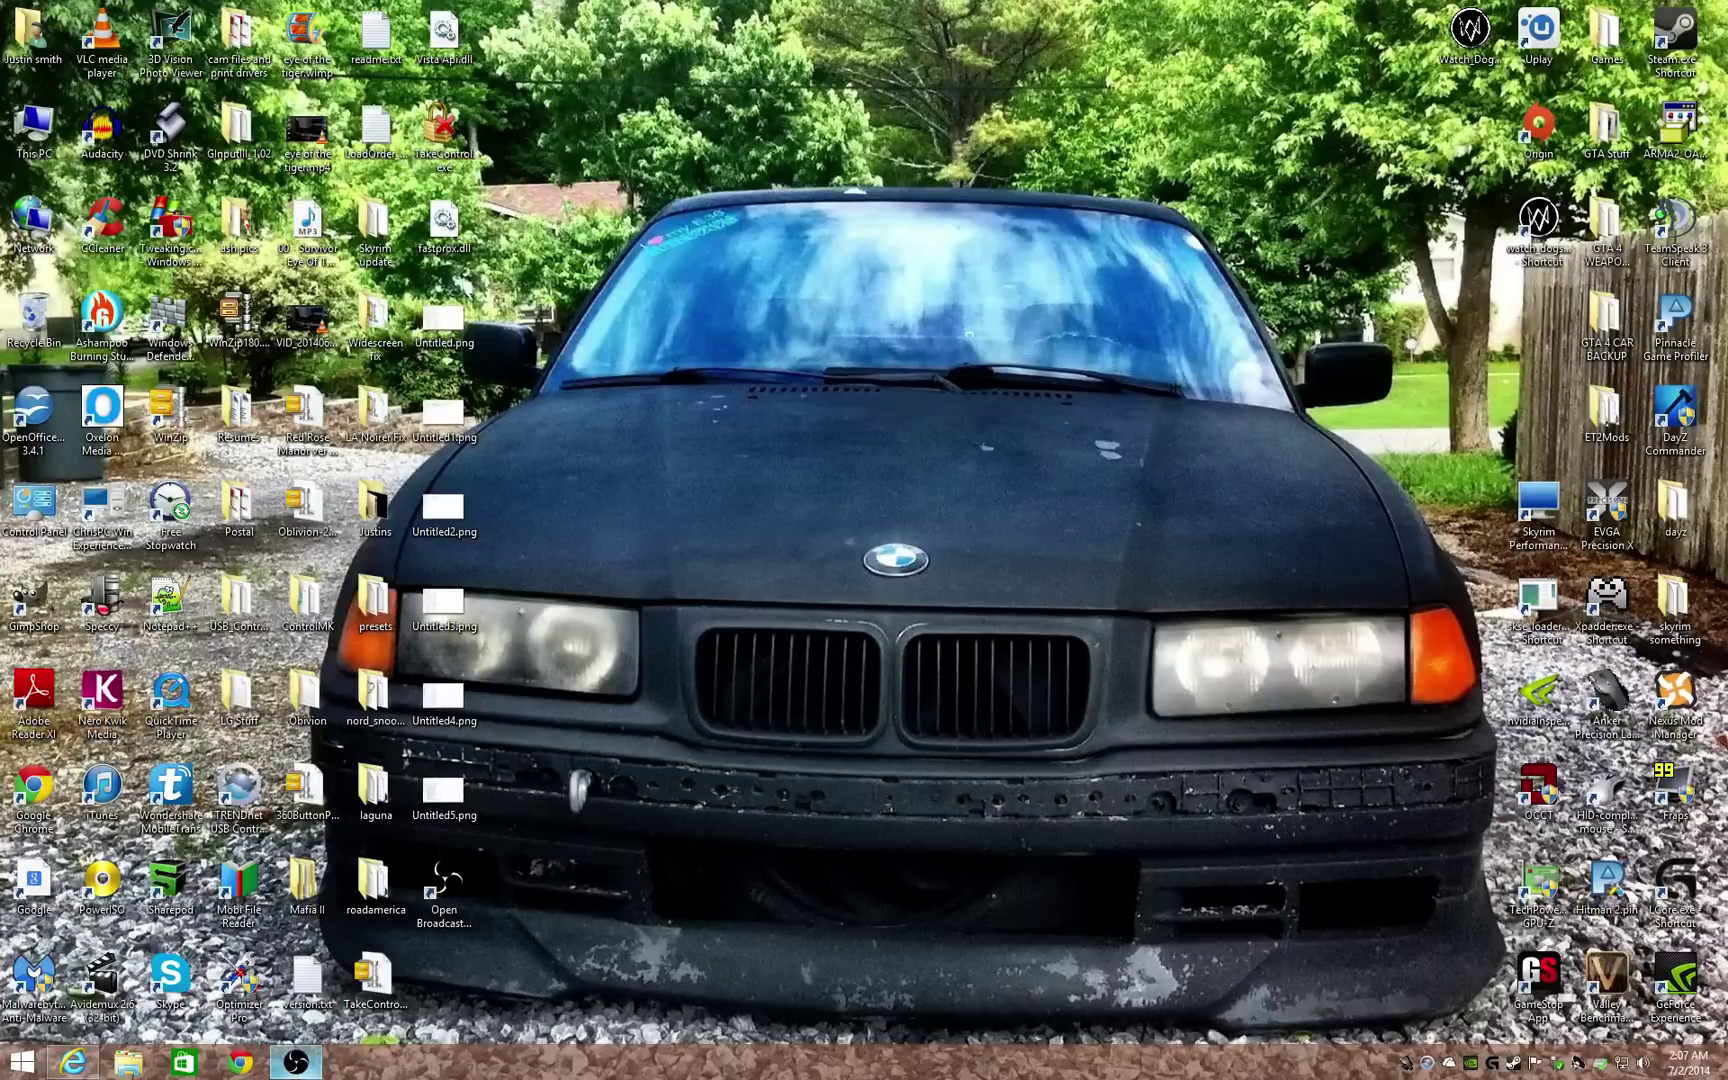